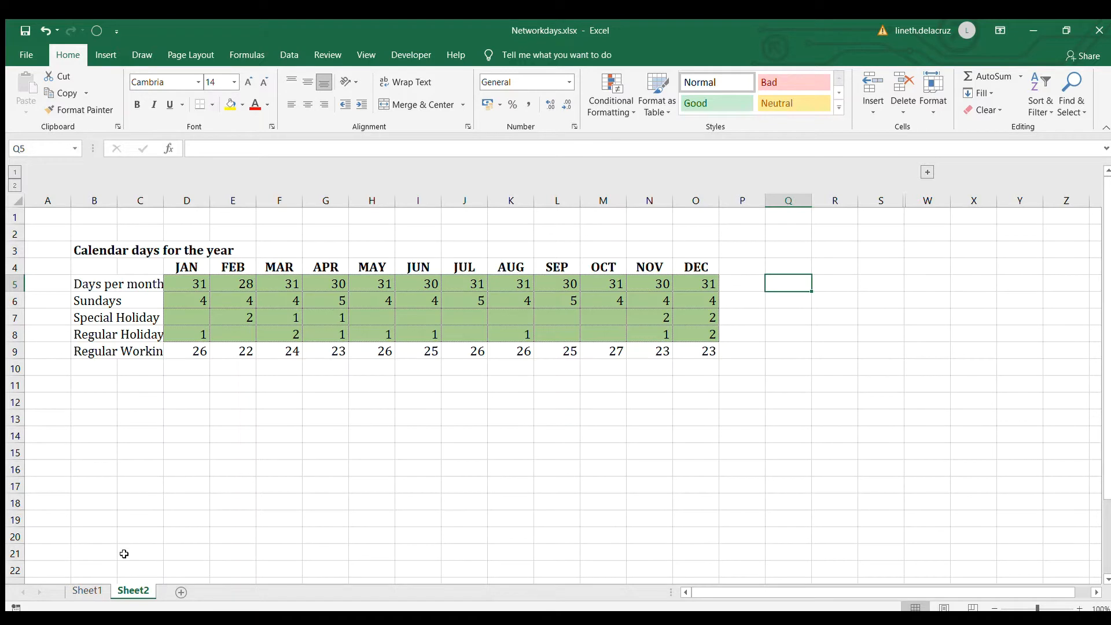
On Sheet1, enter =DATE($C$3,1,1) in cell C6 with an absolute reference to the year
click(78, 592)
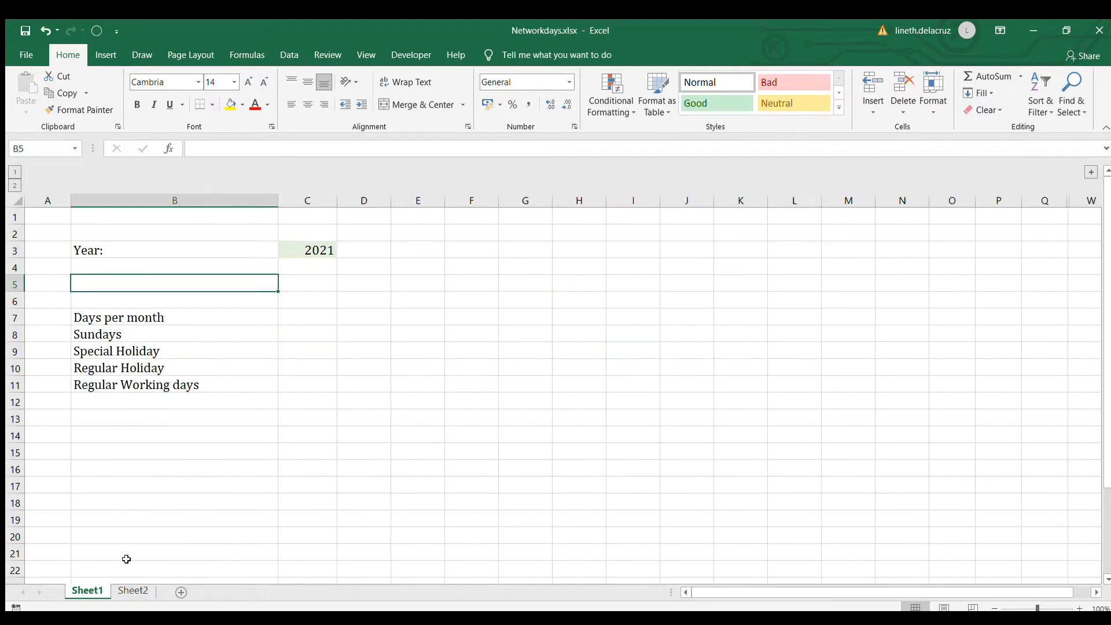
click(298, 300)
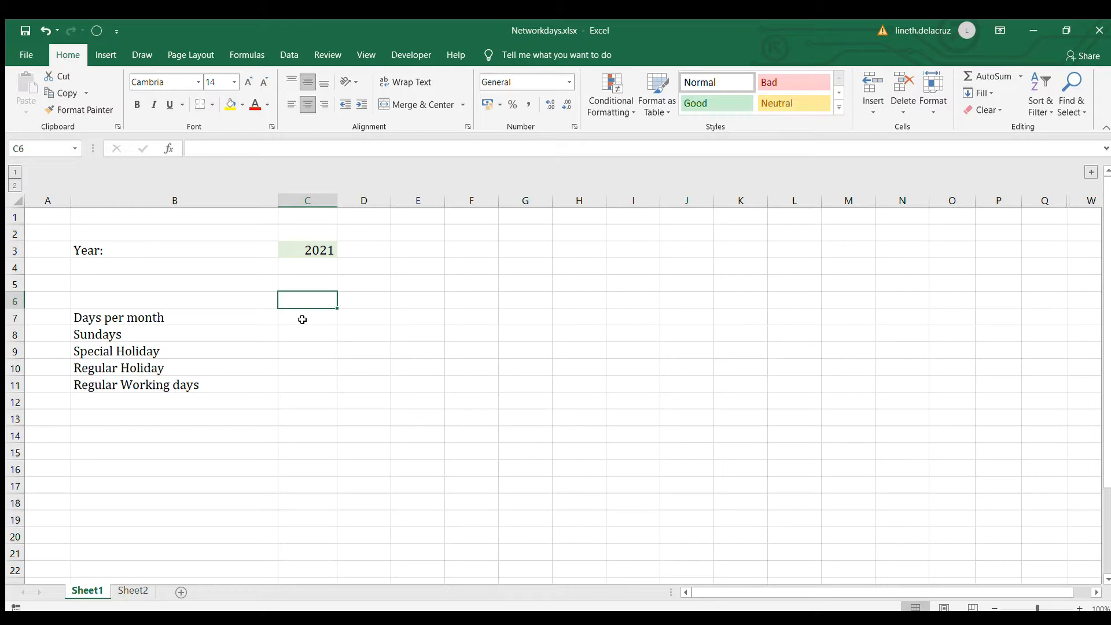
text(=date()
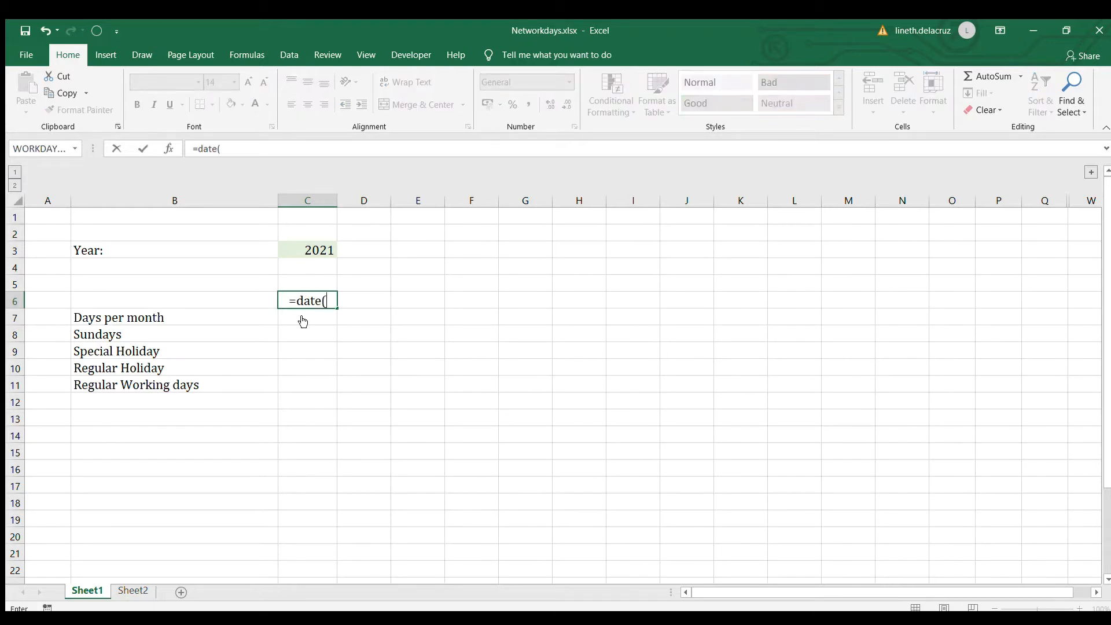
key(Up)
key(Up)
key(Up)
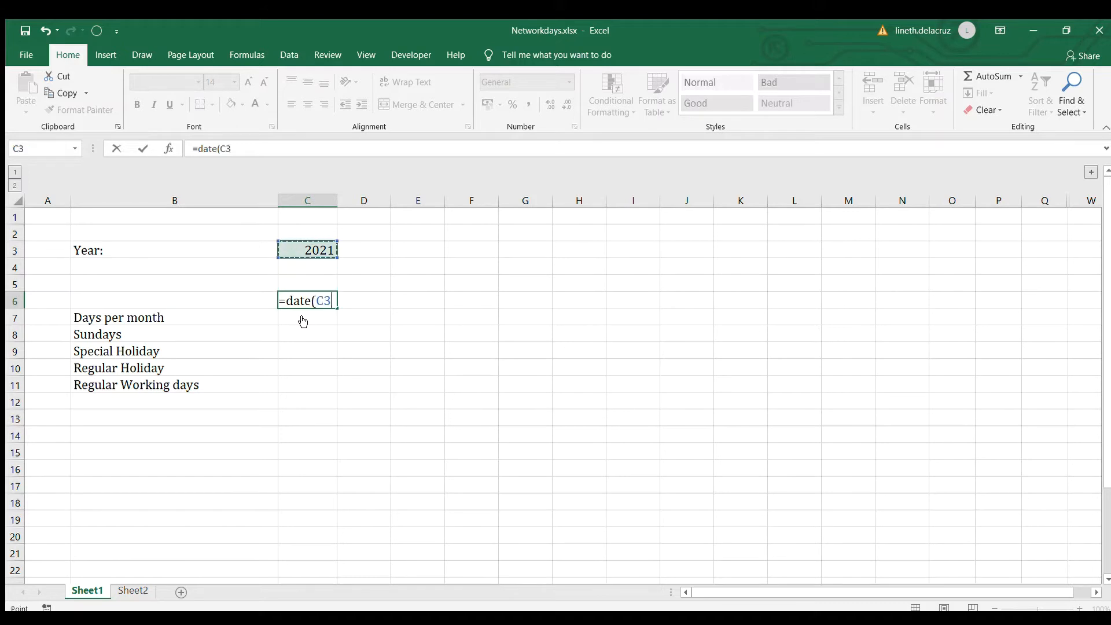
text(,)
click(333, 302)
key(F4)
click(323, 300)
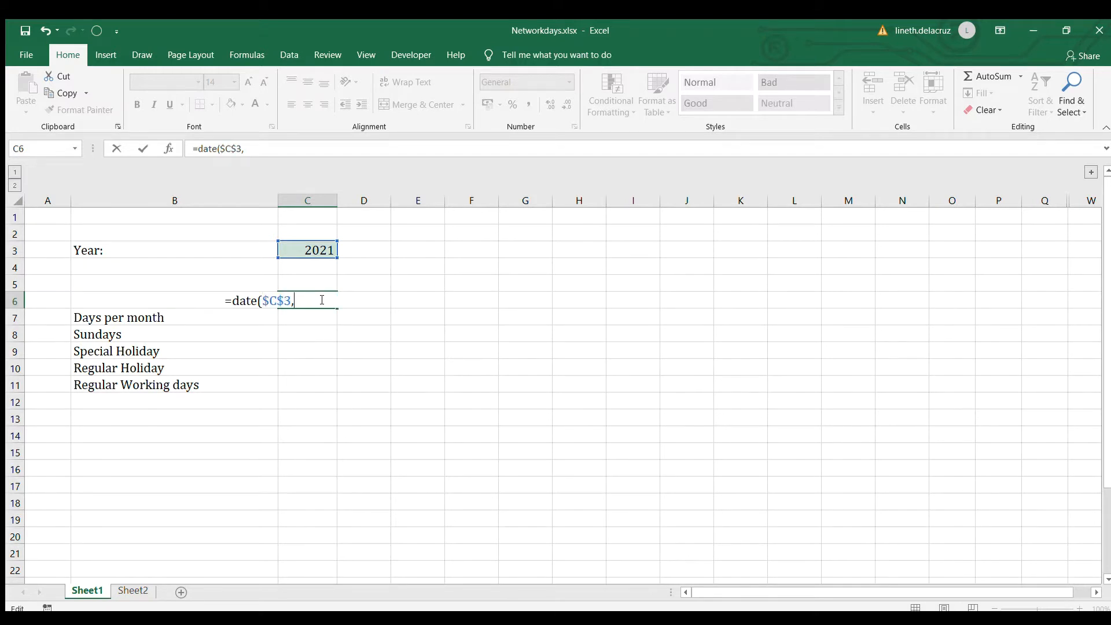
text(1,1))
key(Return)
Format the date in C6 with a custom number format showing only the abbreviated month name
click(320, 299)
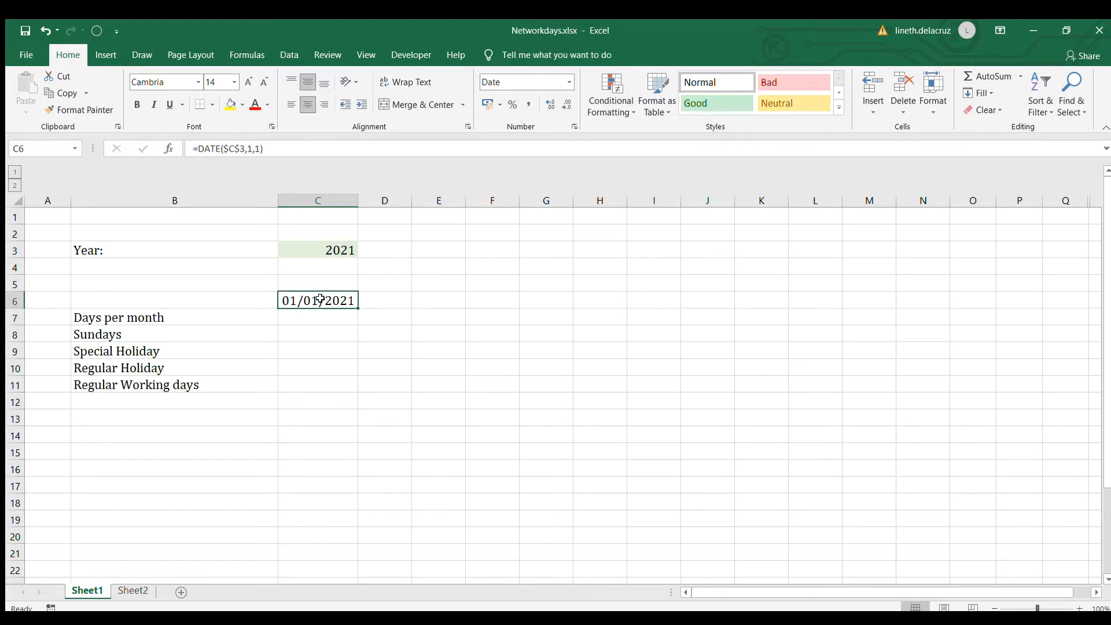
click(573, 125)
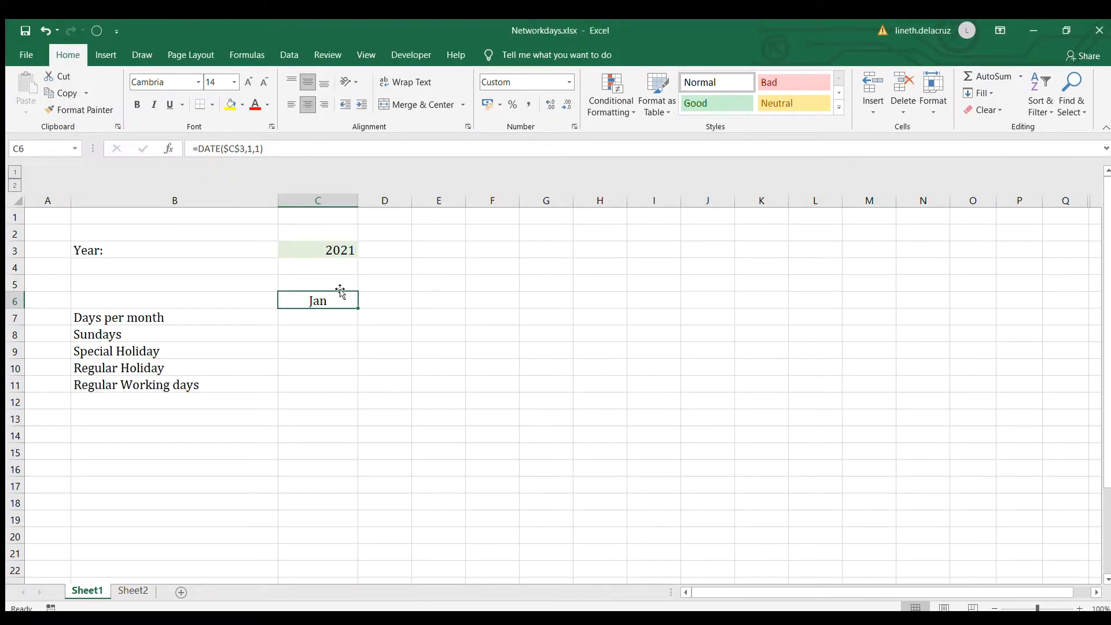
double_click(329, 305)
double_click(307, 302)
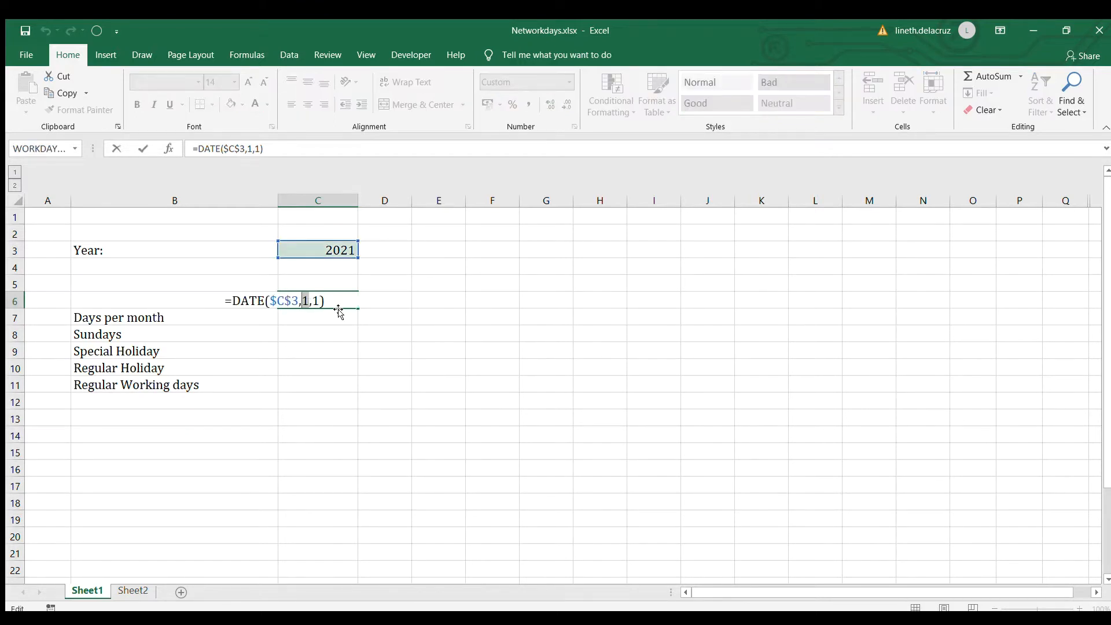
key(Escape)
Start the month numbering above the month header with 1 in C5 and the formula =C5+1 in D5
click(332, 283)
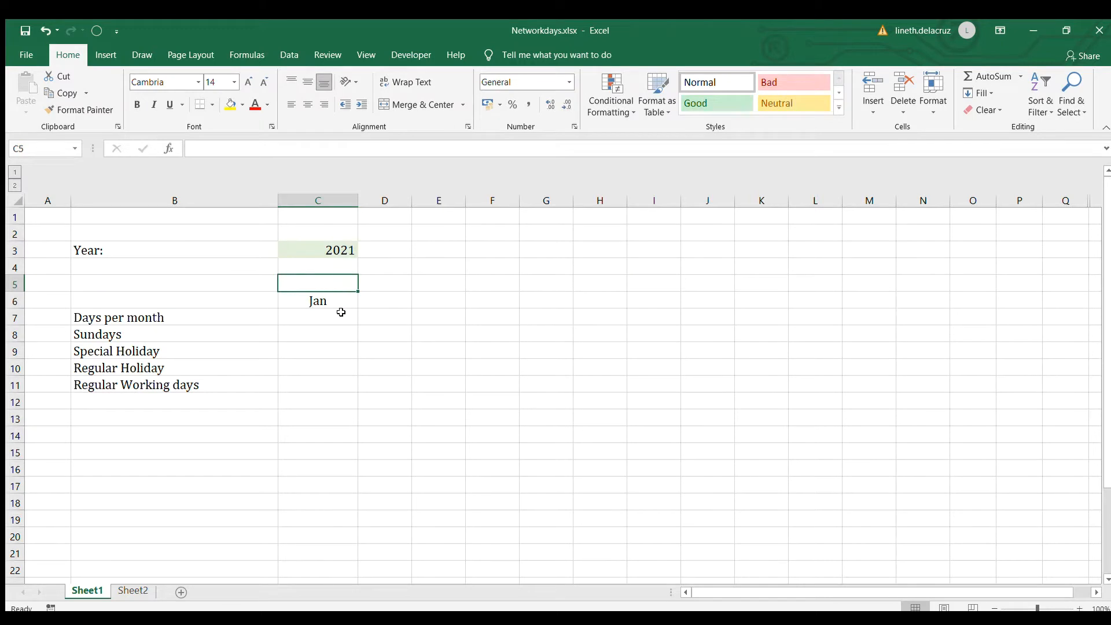
text(1)
key(Tab)
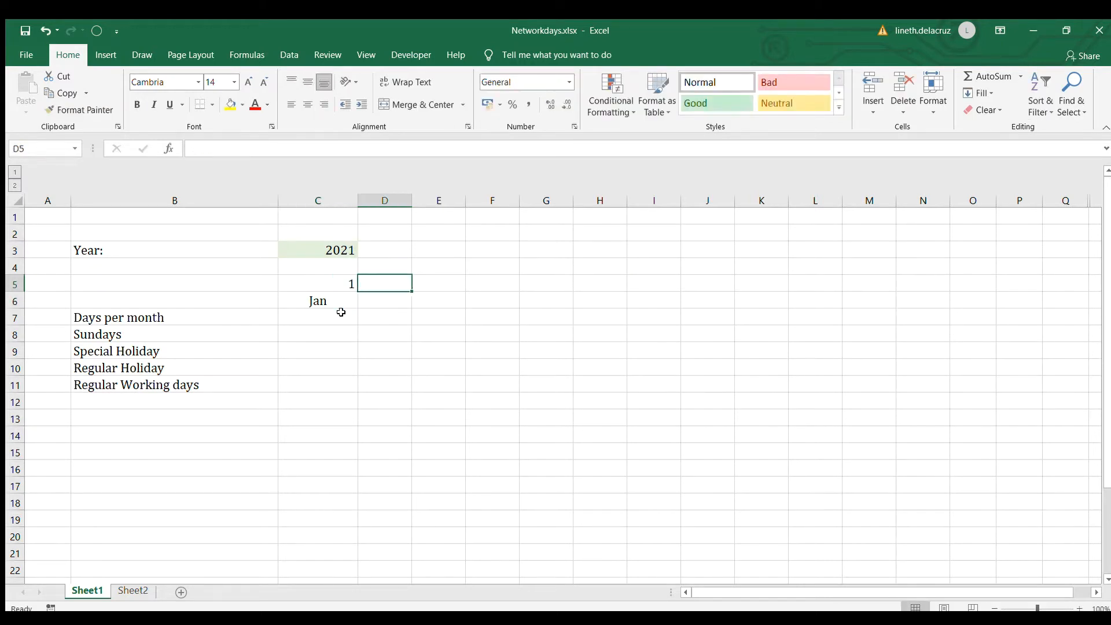
text(=)
key(Left)
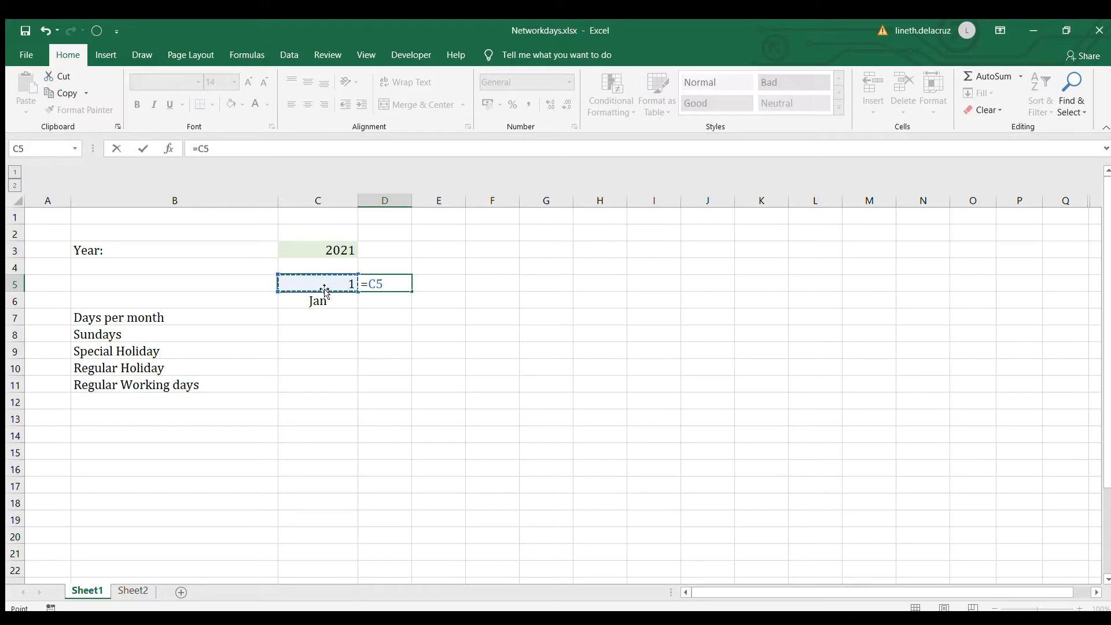
text(+1)
key(ctrl+Return)
Copy the D5 numbering formula across E5:N5 to number the months through 12
key(ctrl+c)
key(Right)
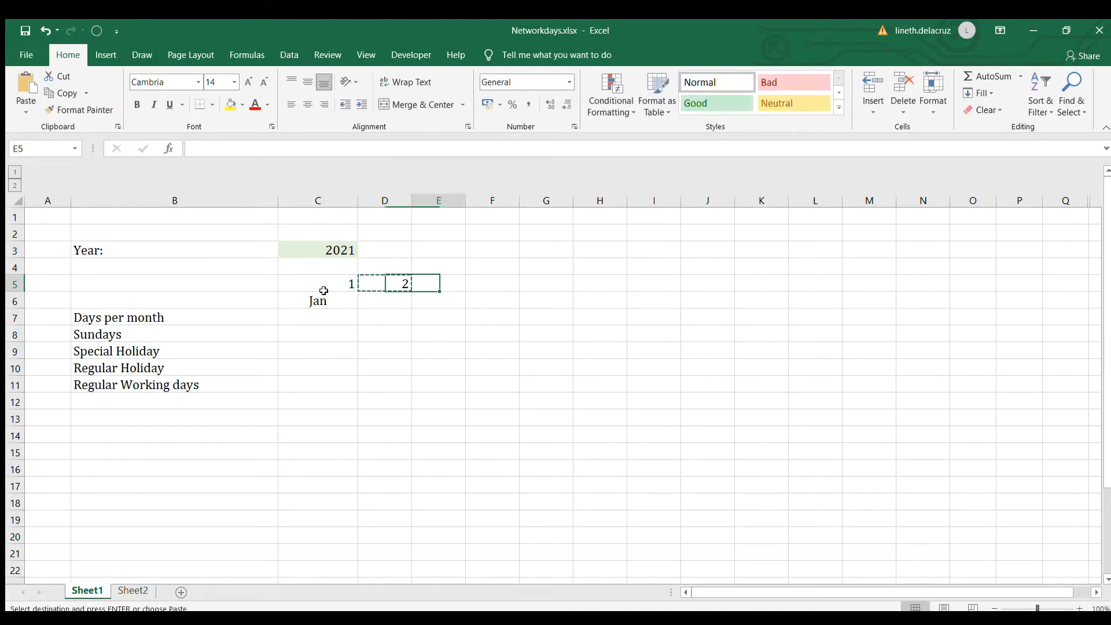
key(shift+Right)
key(shift+Right)
key(shift+Right)
key(shift+Right)
key(shift+Right)
key(shift+Right)
key(shift+Right)
key(shift+Right)
key(shift+Right)
key(shift+Right)
key(shift+Right)
key(shift+Right)
key(shift+Right)
key(shift+Left)
key(shift+Left)
key(shift+Left)
key(shift+Left)
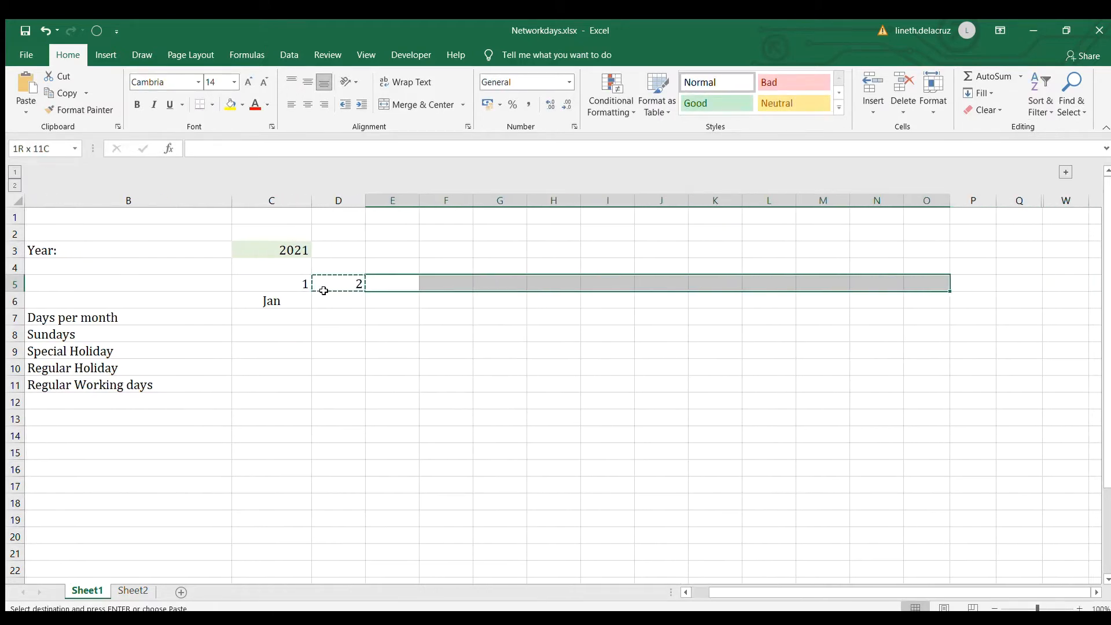
key(ctrl+v)
Change the month argument of the date formula in C6 to C5, giving =DATE($C$3,C5,1)
key(Left)
key(Left)
key(Down)
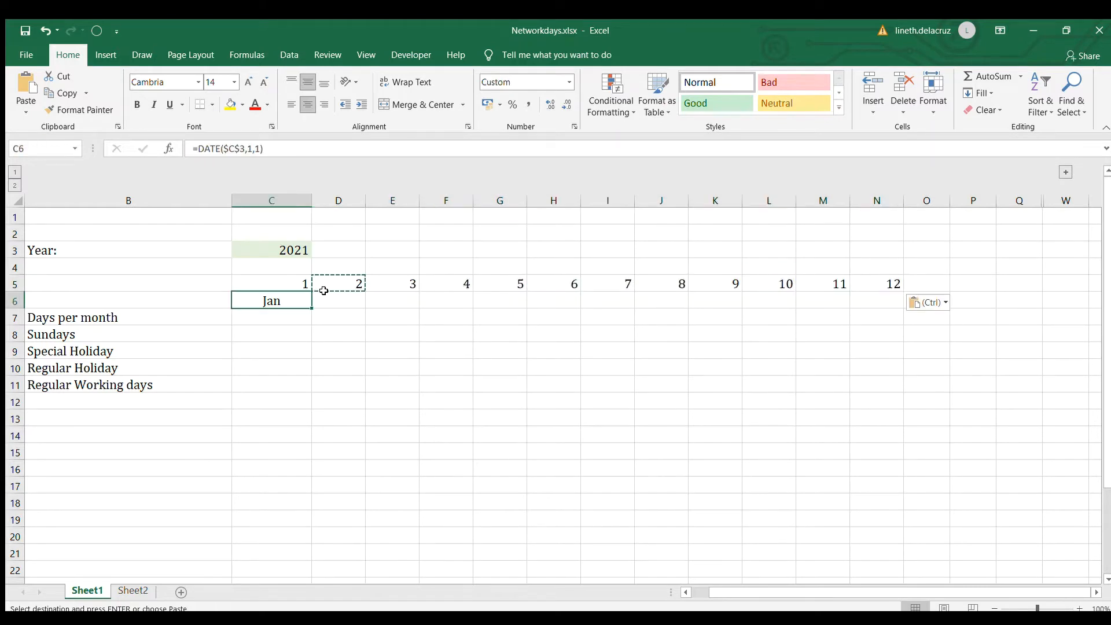
key(F2)
key(Left)
key(Left)
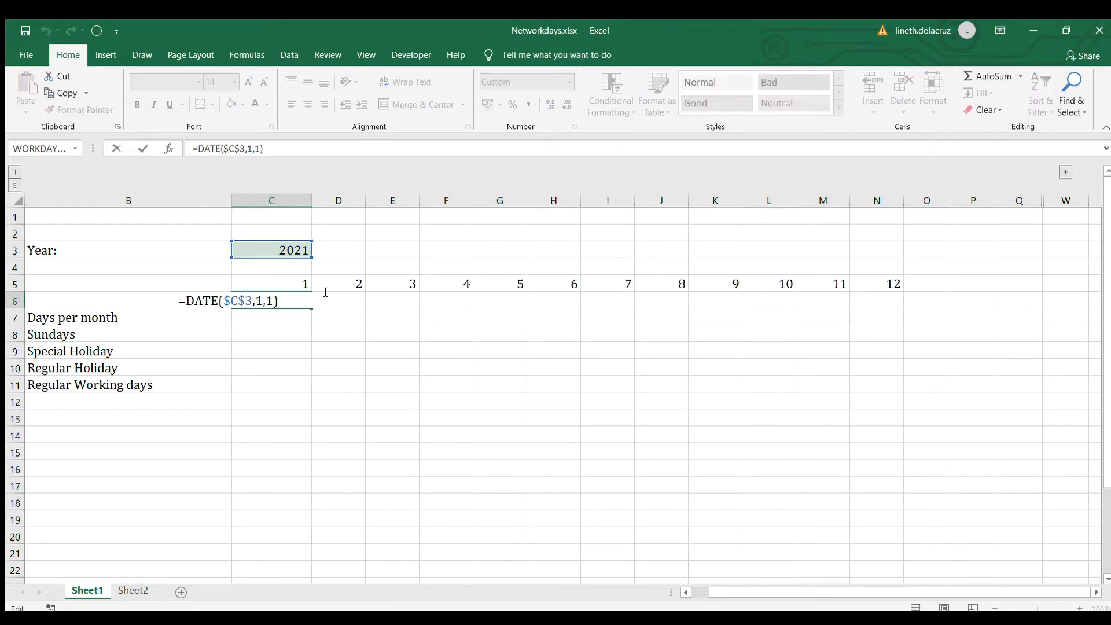
key(BackSpace)
click(285, 283)
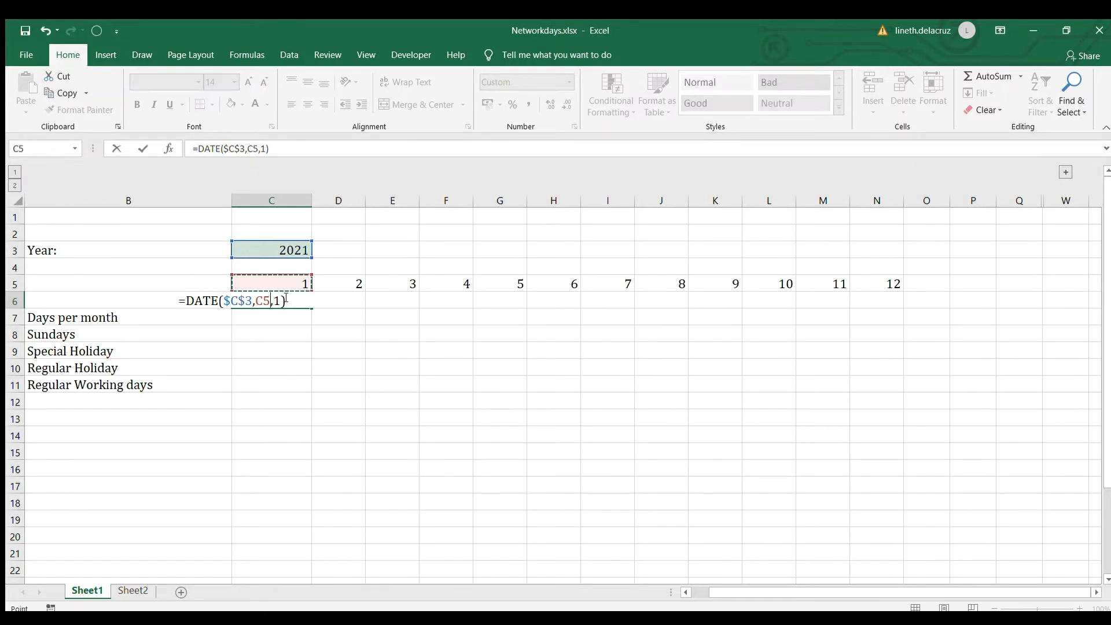
key(ctrl+Return)
Copy the C6 month header formula across D6:N6 to fill Feb through Dec
key(ctrl+c)
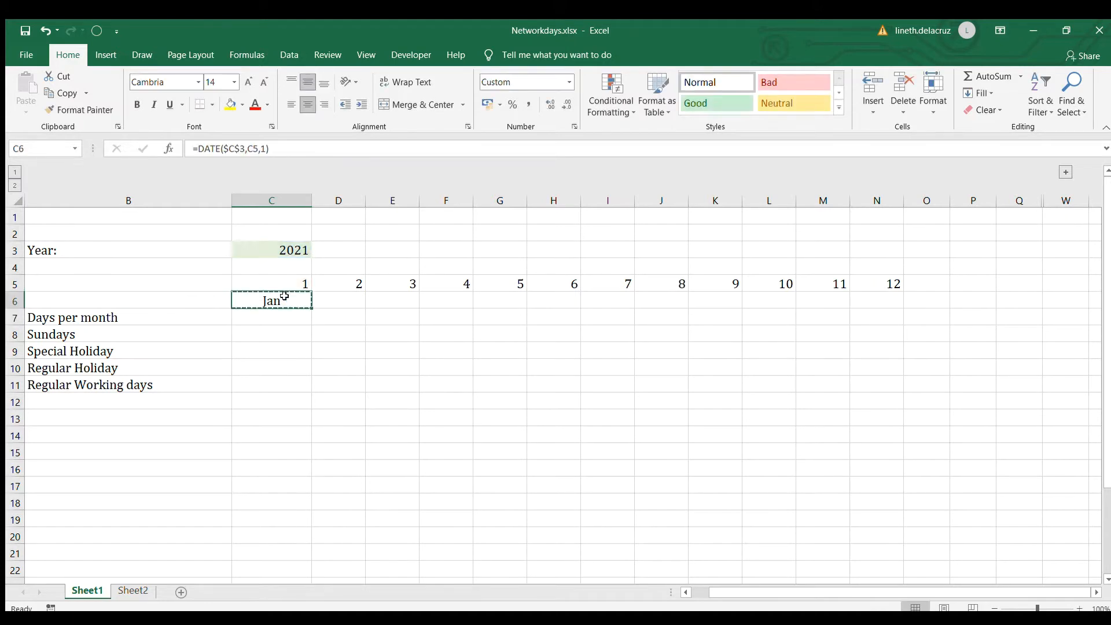
key(Right)
key(shift+Right)
key(shift+Right)
key(shift+Right)
key(shift+Right)
key(shift+Right)
key(shift+Right)
key(shift+Right)
key(shift+Right)
key(shift+Right)
key(shift+Right)
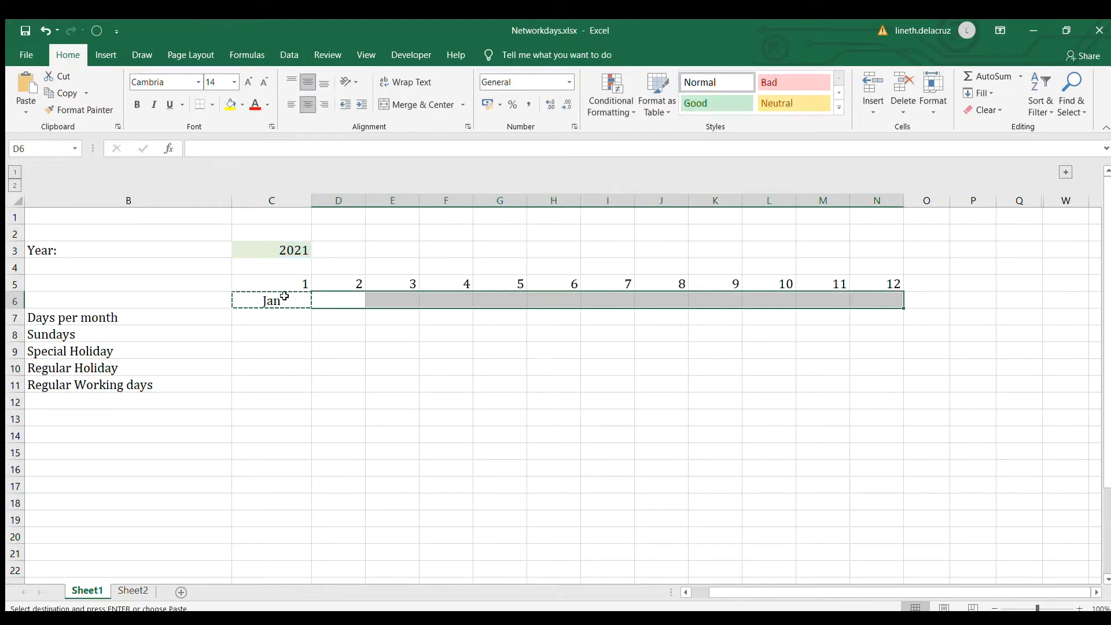
key(ctrl+v)
key(Left)
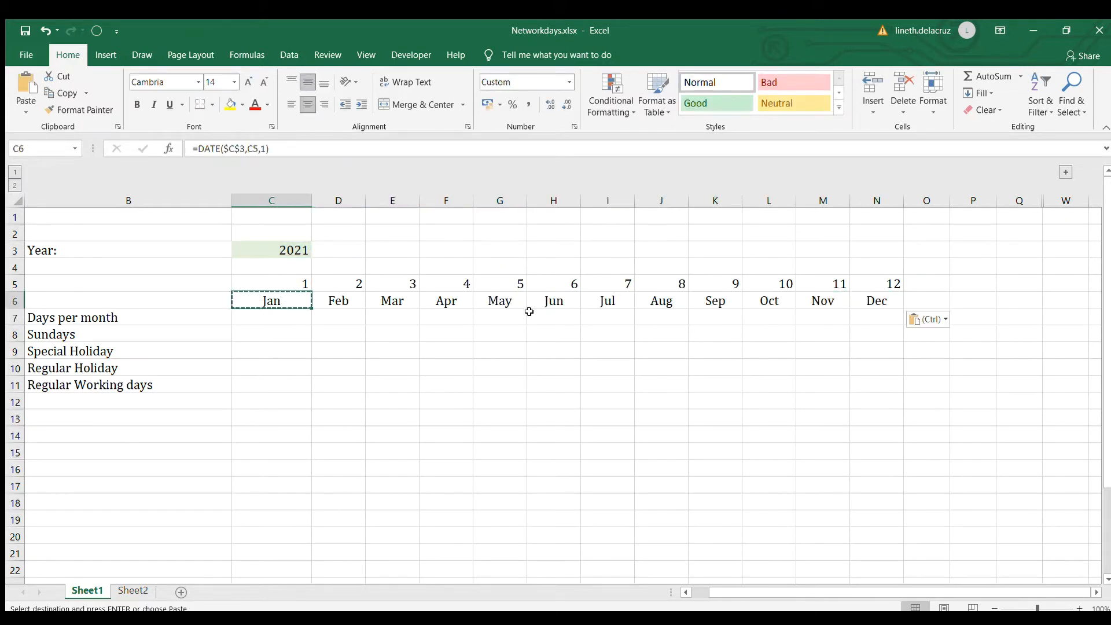
Enter =DAYS(EOMONTH(C6,0)+1,C6) in C7 to calculate January's days per month
drag(744, 594, 728, 594)
click(320, 317)
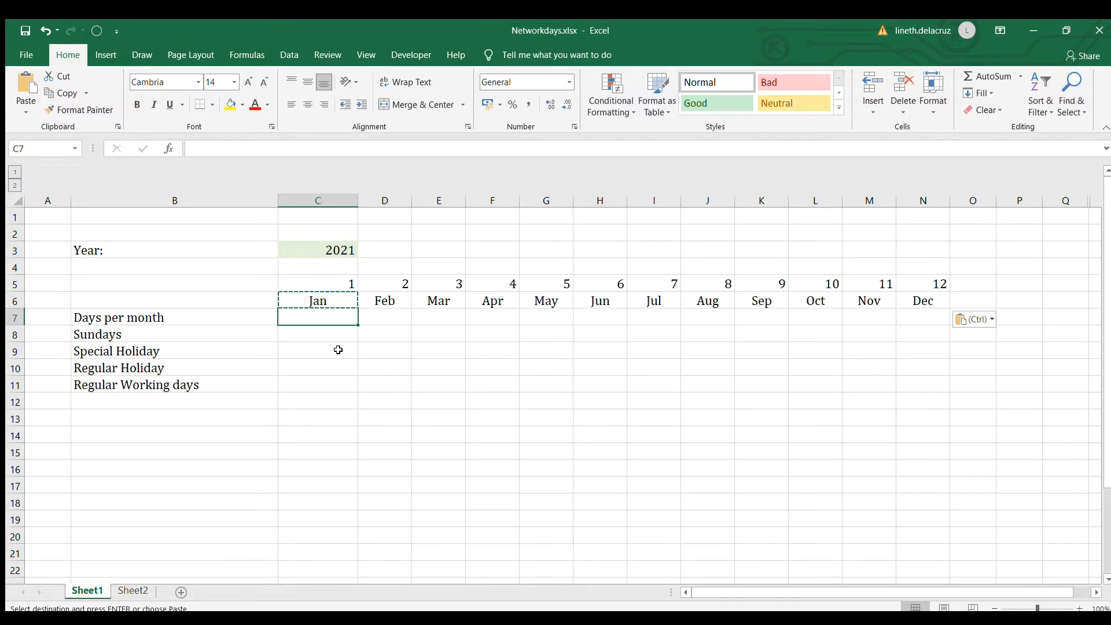
key(F2)
text(=days()
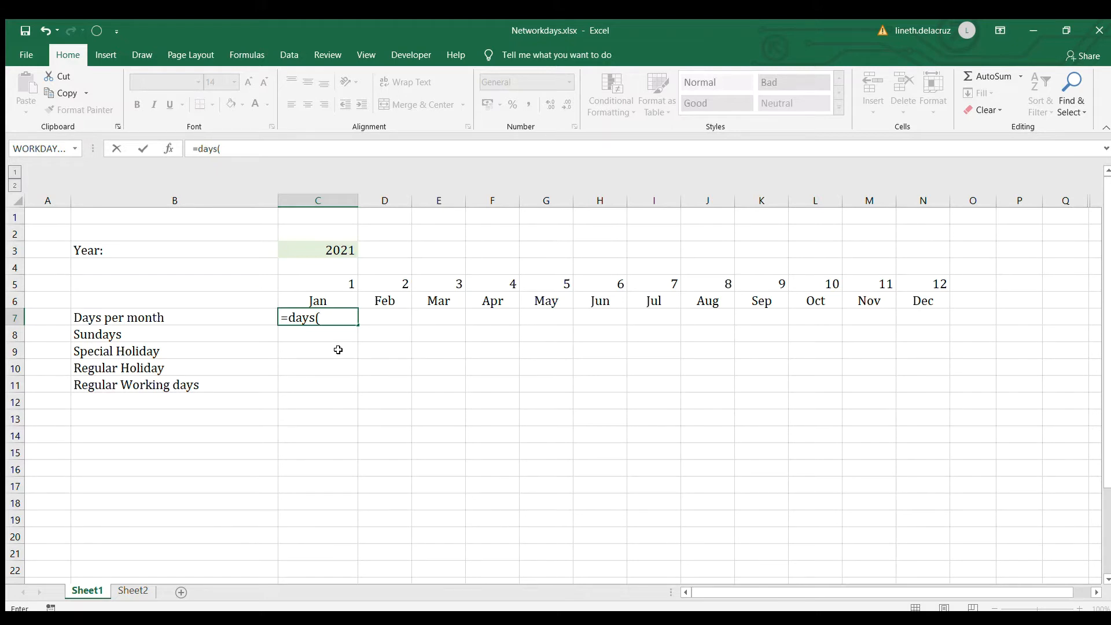
text(eomonth()
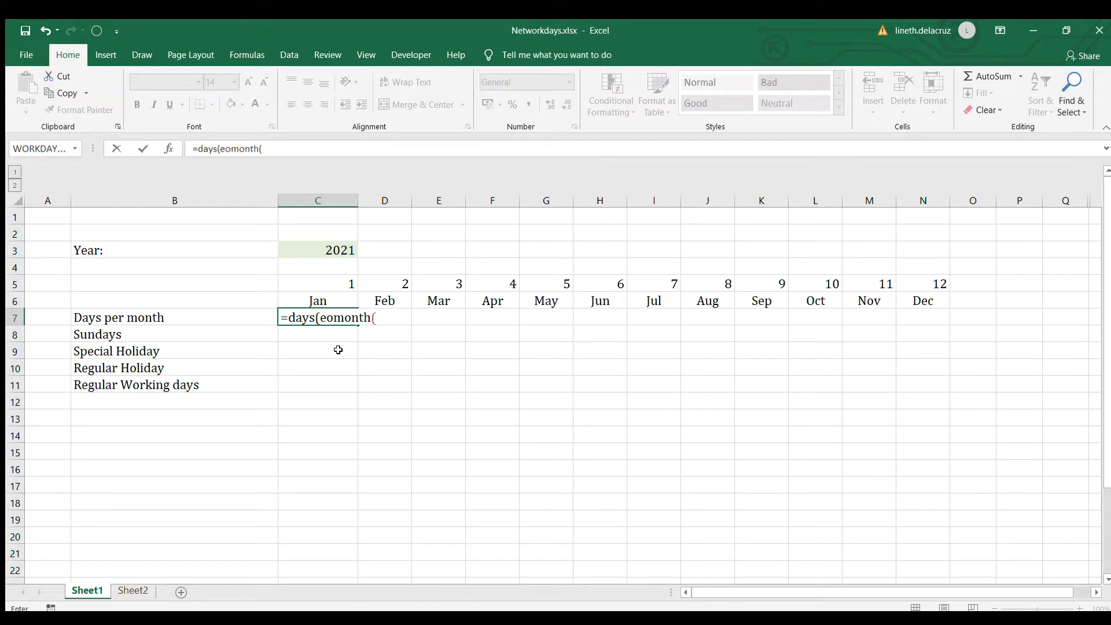
key(Up)
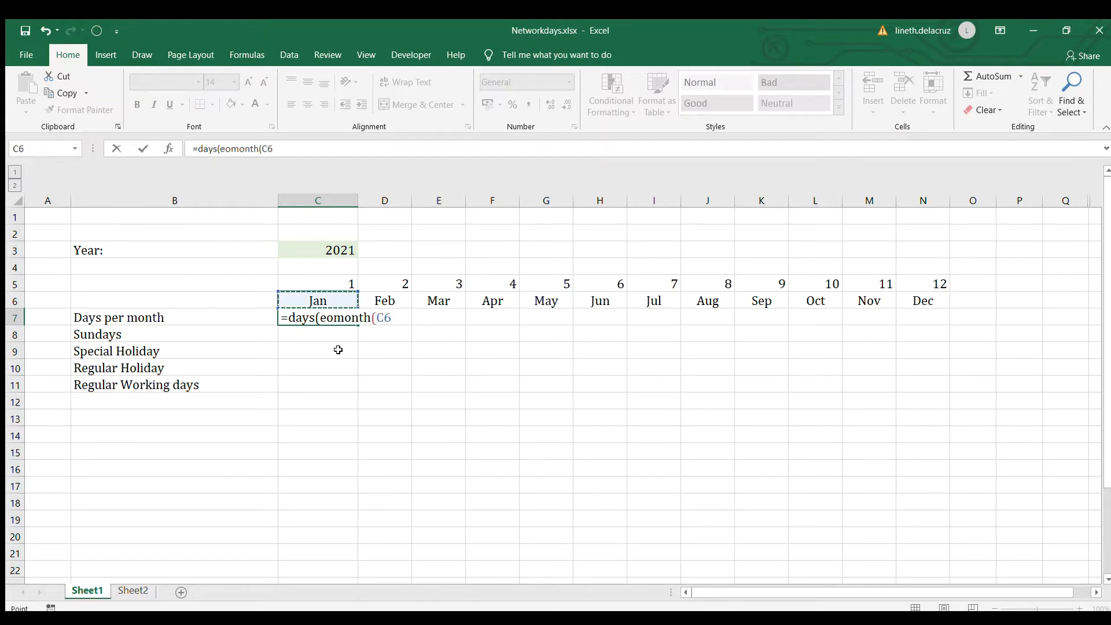
text(,0)+1,)
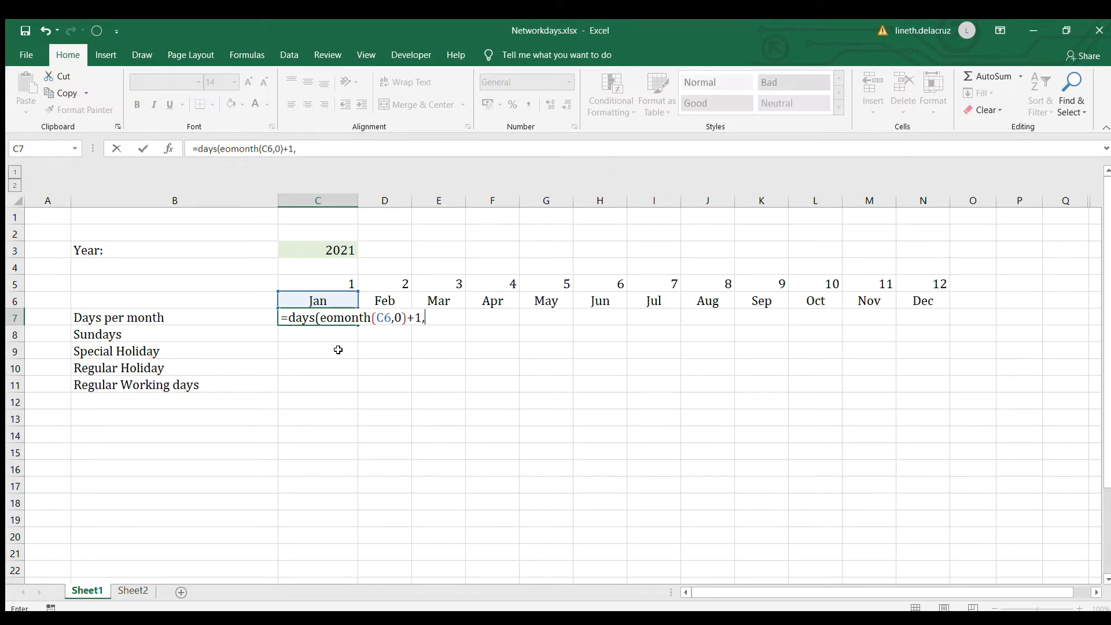
key(Up)
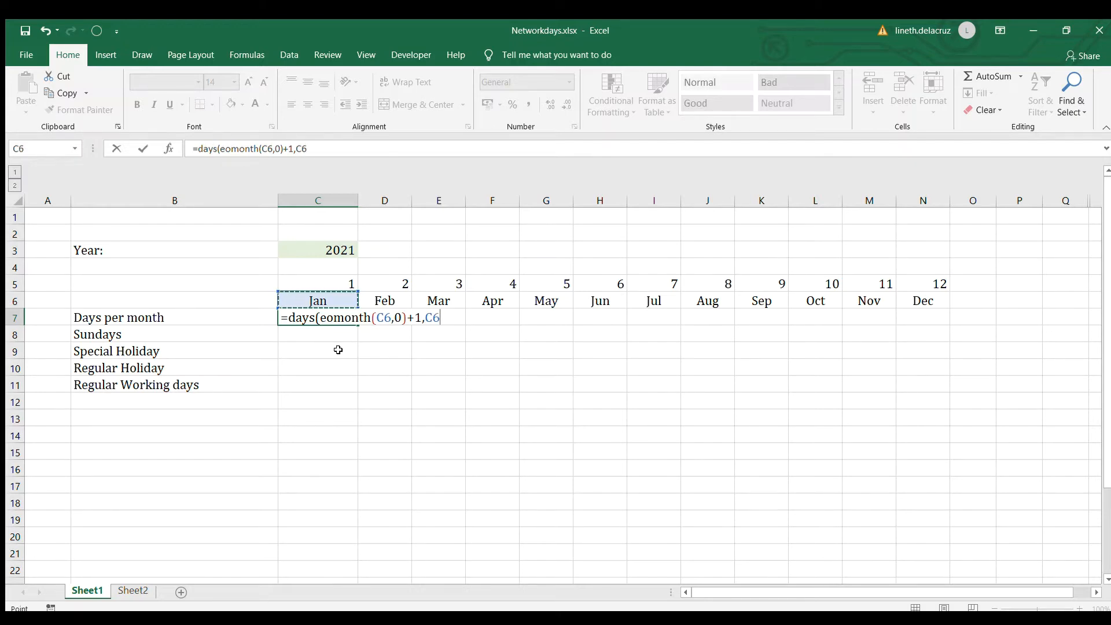
text())
key(Return)
key(Up)
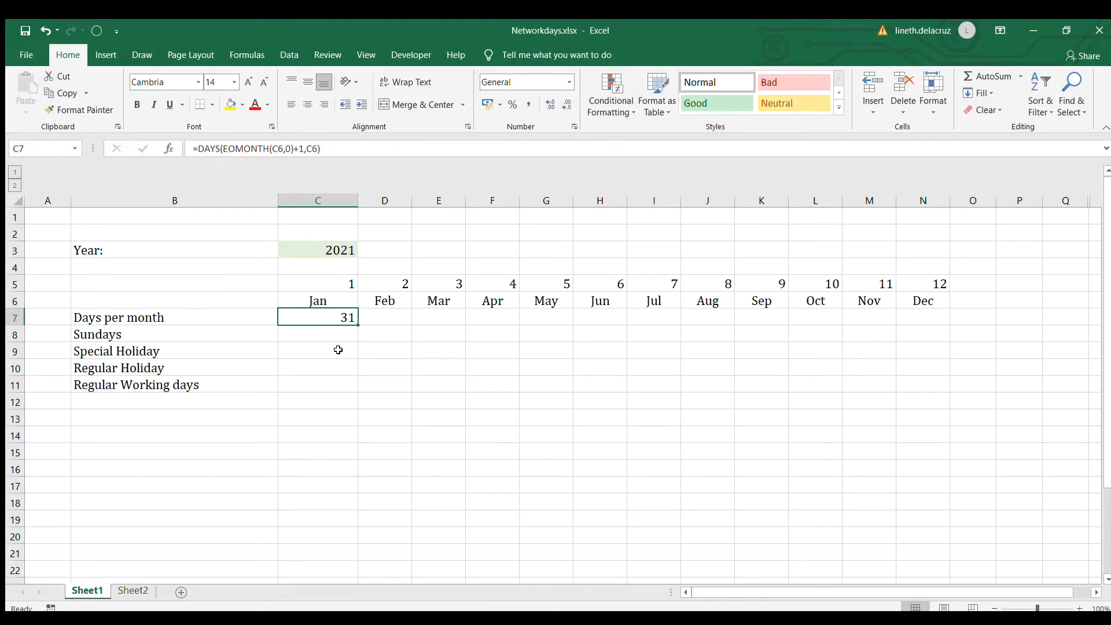
Copy the C7 days-per-month formula across D7:N7 for the remaining months
key(ctrl+c)
key(Right)
key(shift+Right)
key(shift+Right)
key(shift+Right)
key(shift+Right)
key(shift+Right)
key(shift+Right)
key(shift+Right)
key(shift+Right)
key(shift+Right)
key(shift+Right)
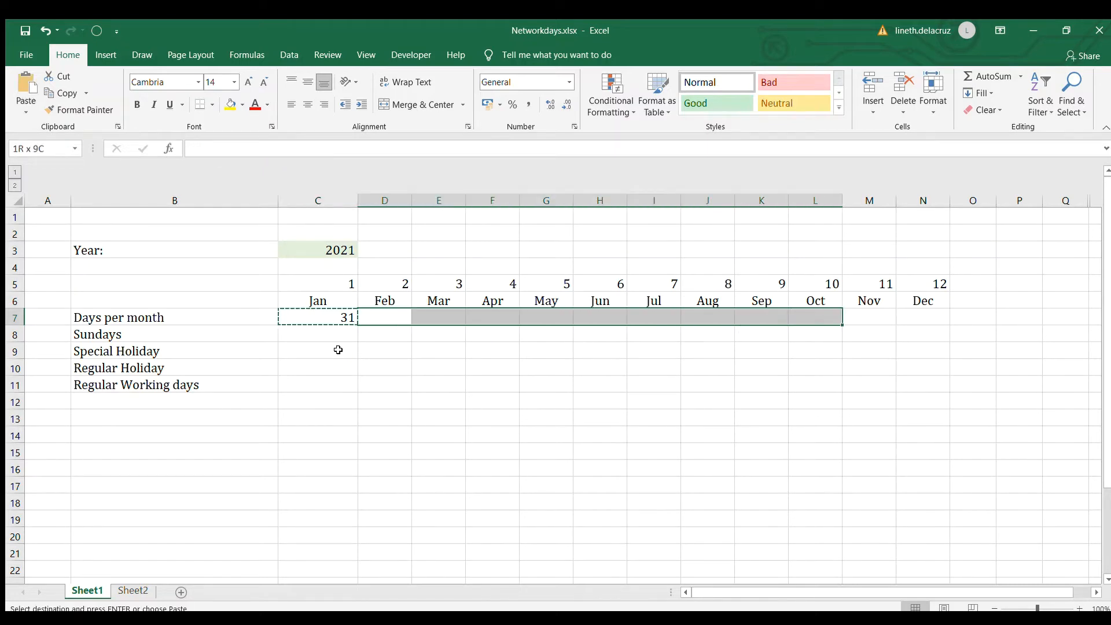
key(ctrl+v)
key(shift+Left)
key(shift+Left)
key(shift+Left)
key(shift+Left)
key(shift+Left)
key(shift+Left)
key(shift+Left)
key(shift+Left)
key(shift+Left)
key(shift+Left)
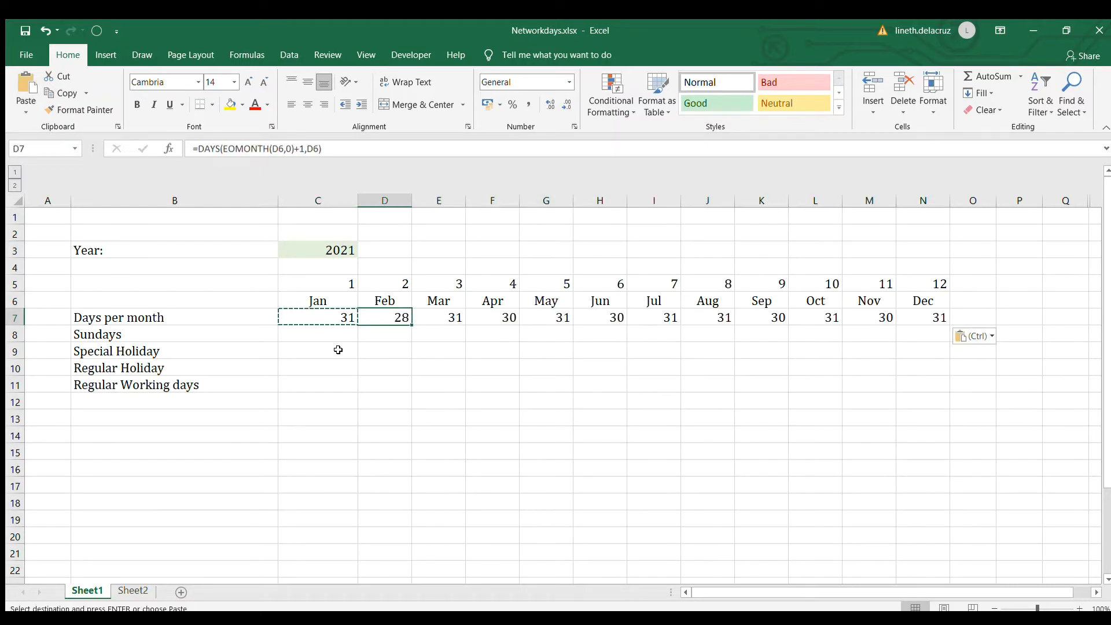
Test the days-per-month formulas by setting the year in C3 to 2020, and set it back to 2021
click(331, 255)
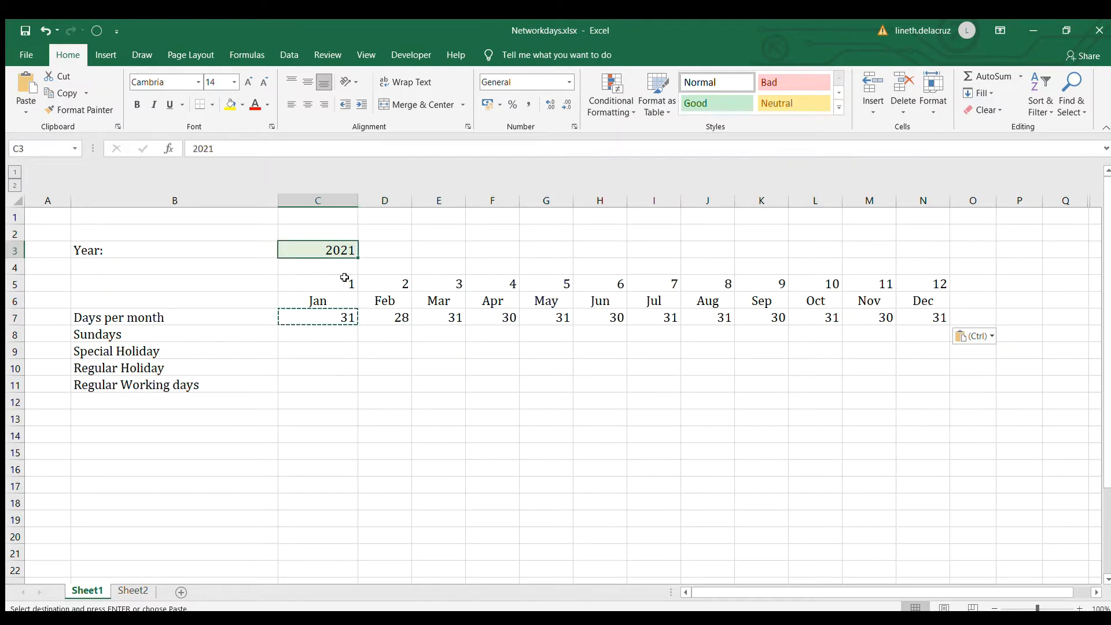
text(2020)
key(Return)
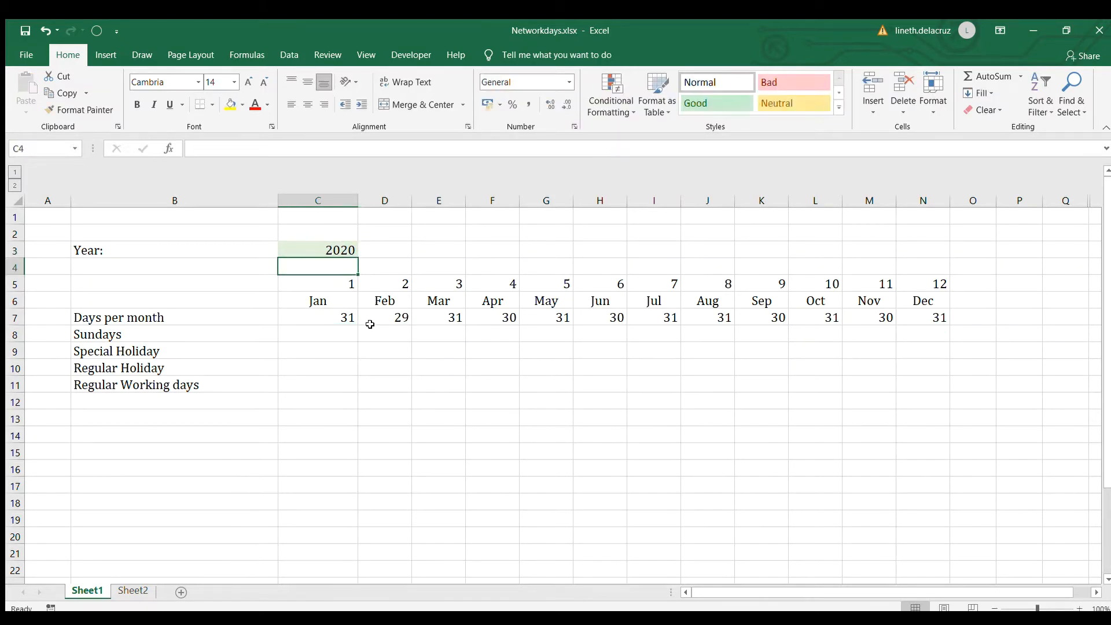
click(329, 249)
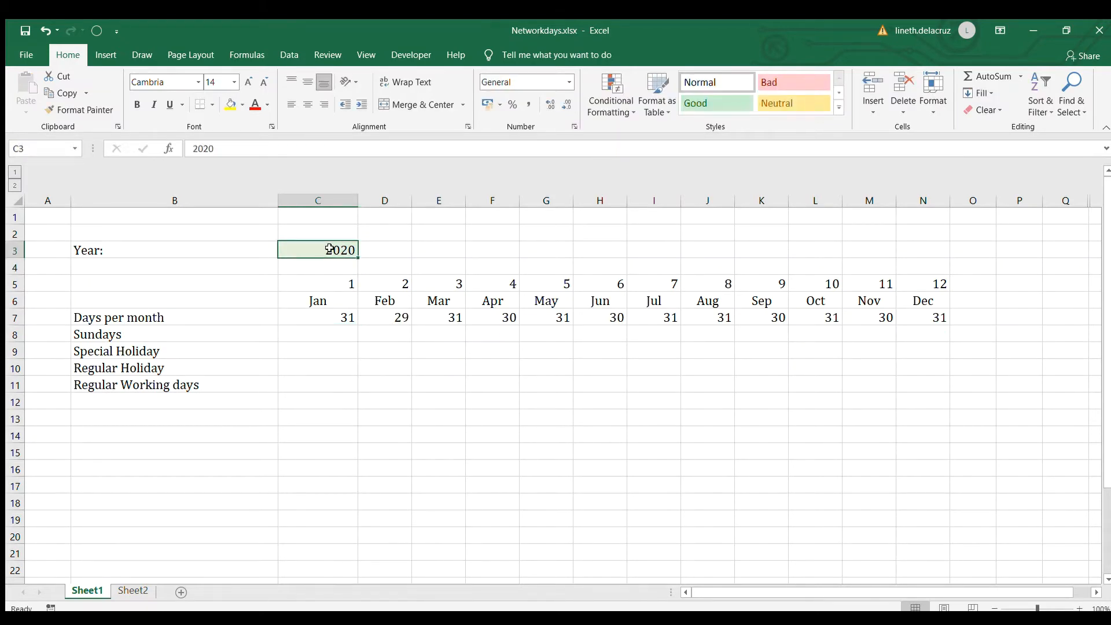
text(2021)
key(Return)
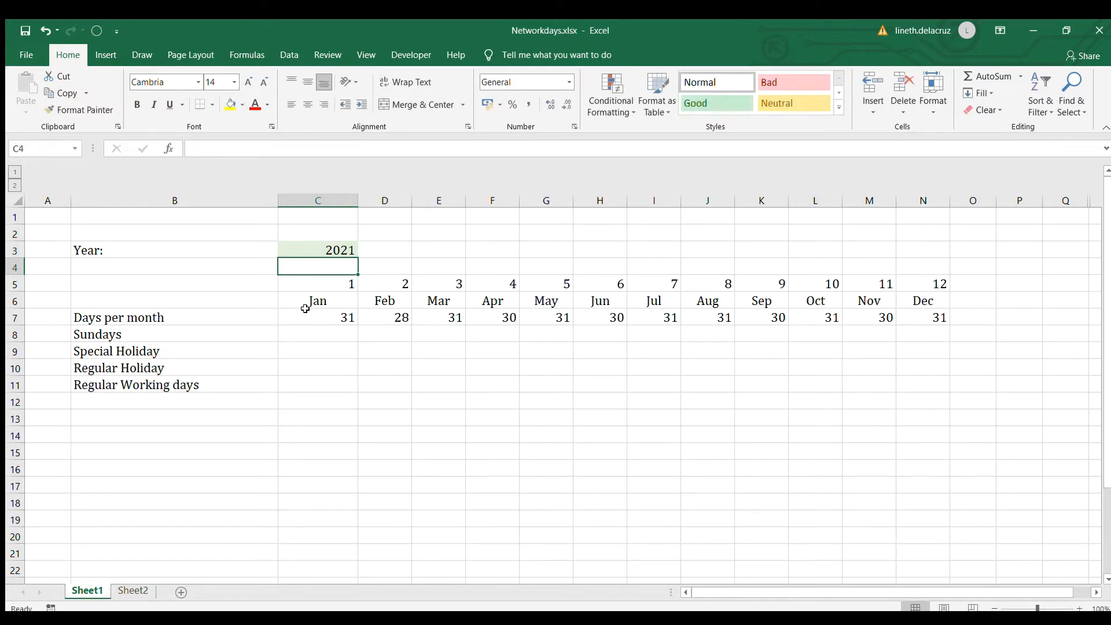
Enter =NETWORKDAYS.INTL(C6,EOMONTH(C6,0),11) in C8 to count January's non-Sunday days
click(305, 336)
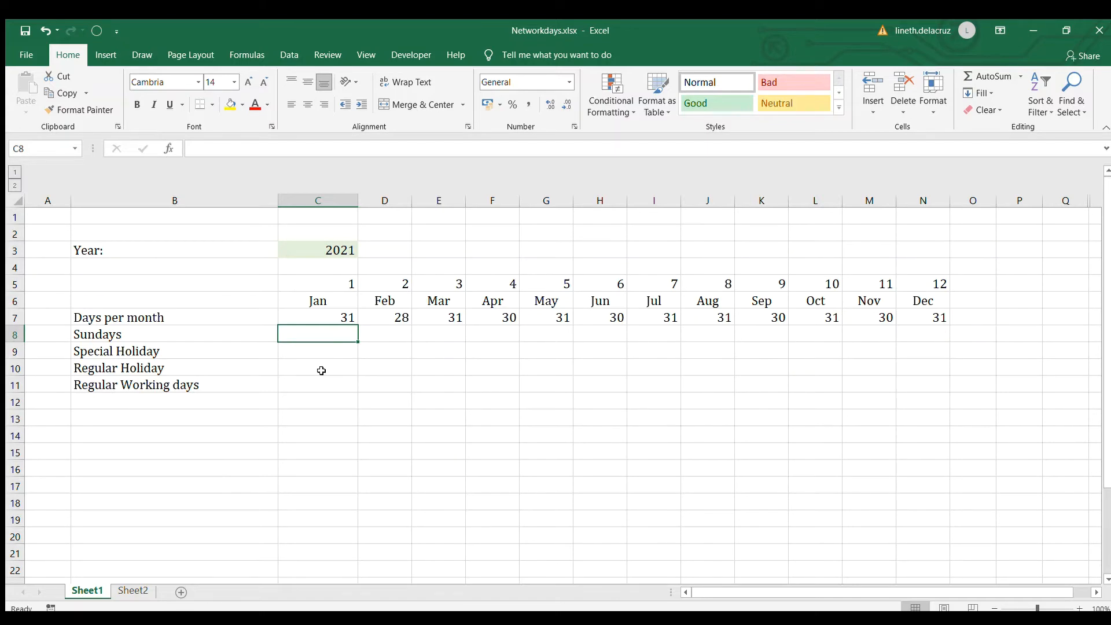
text(=)
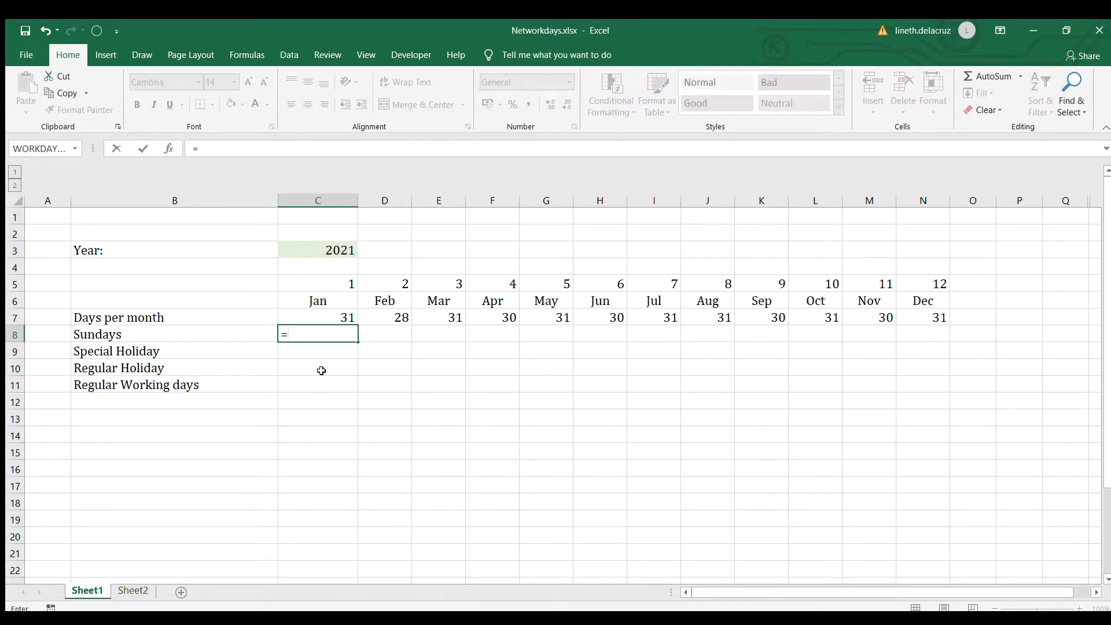
text(networkdau)
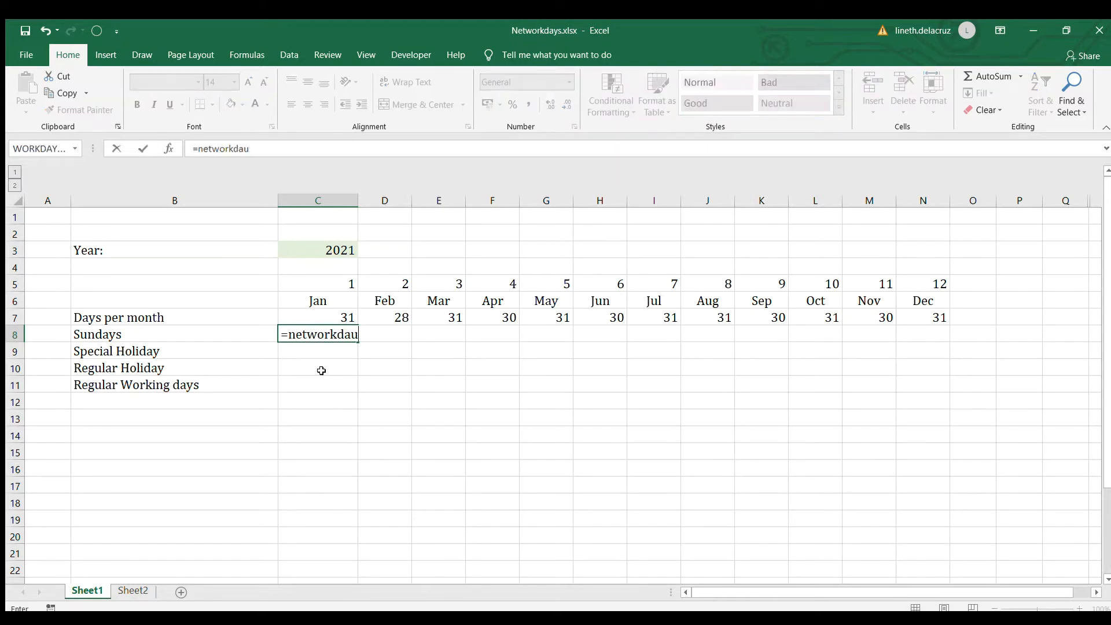
key(BackSpace)
text(ys.intl()
key(Up)
key(Up)
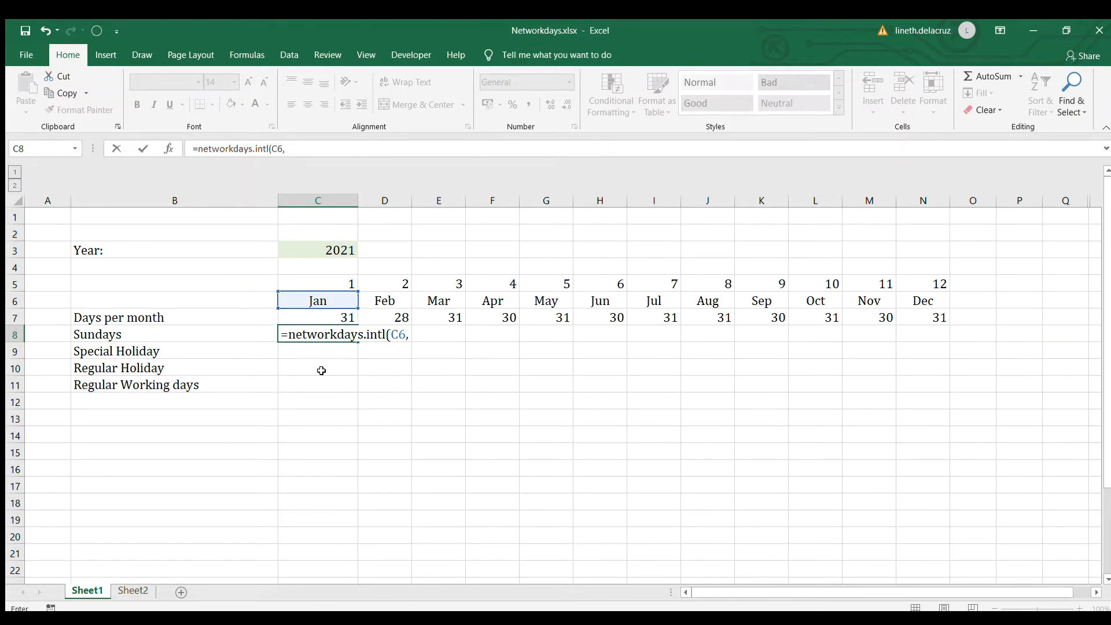
text(eomonth()
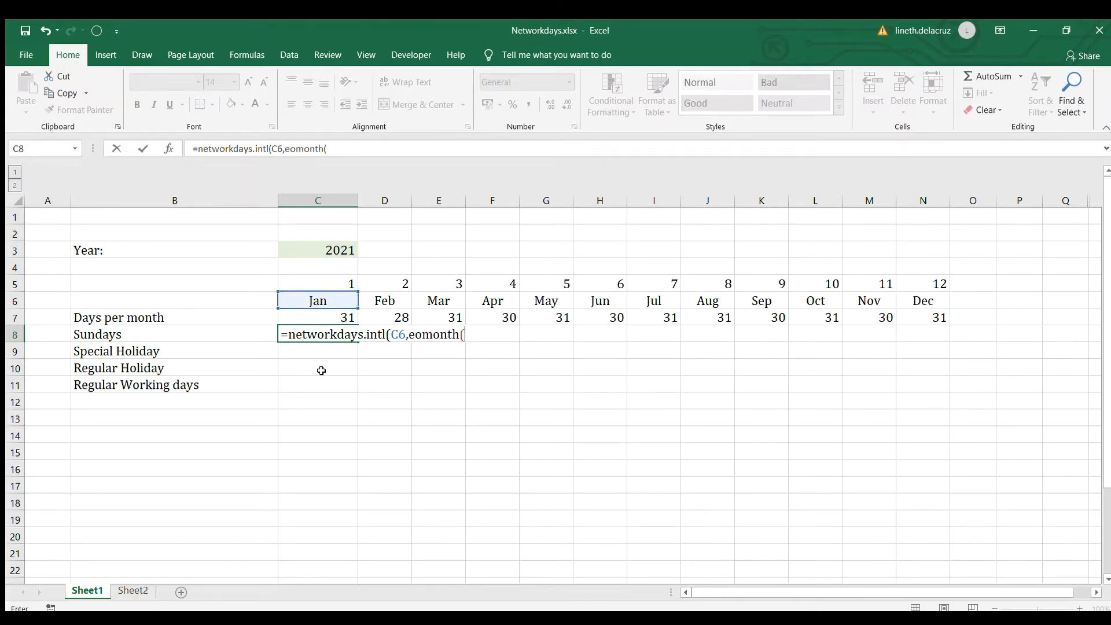
key(Up)
key(Up)
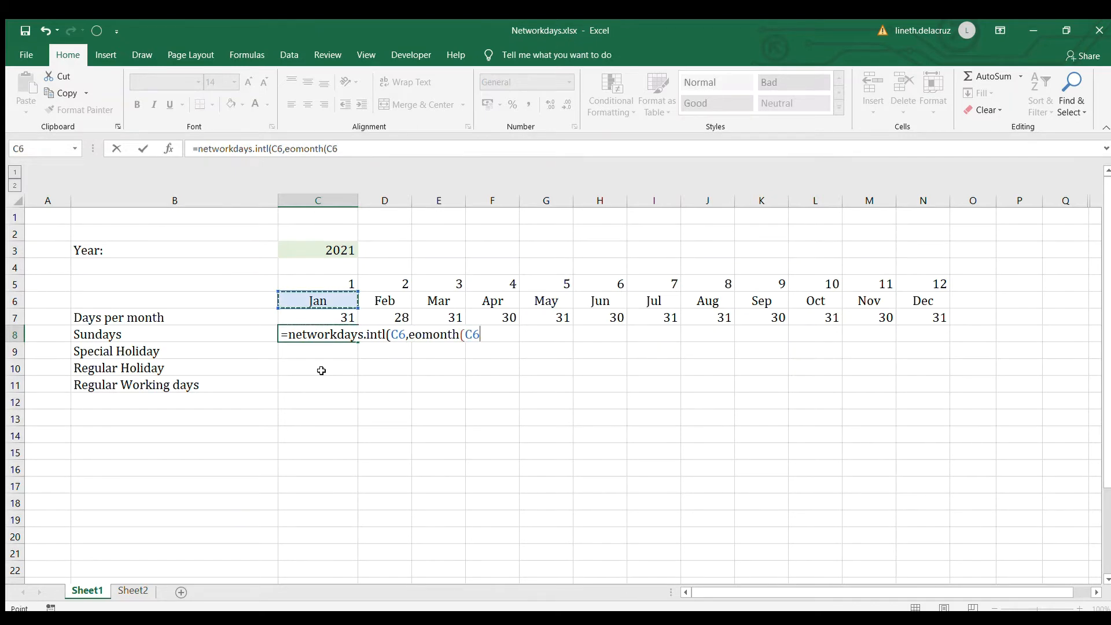
text(,0),)
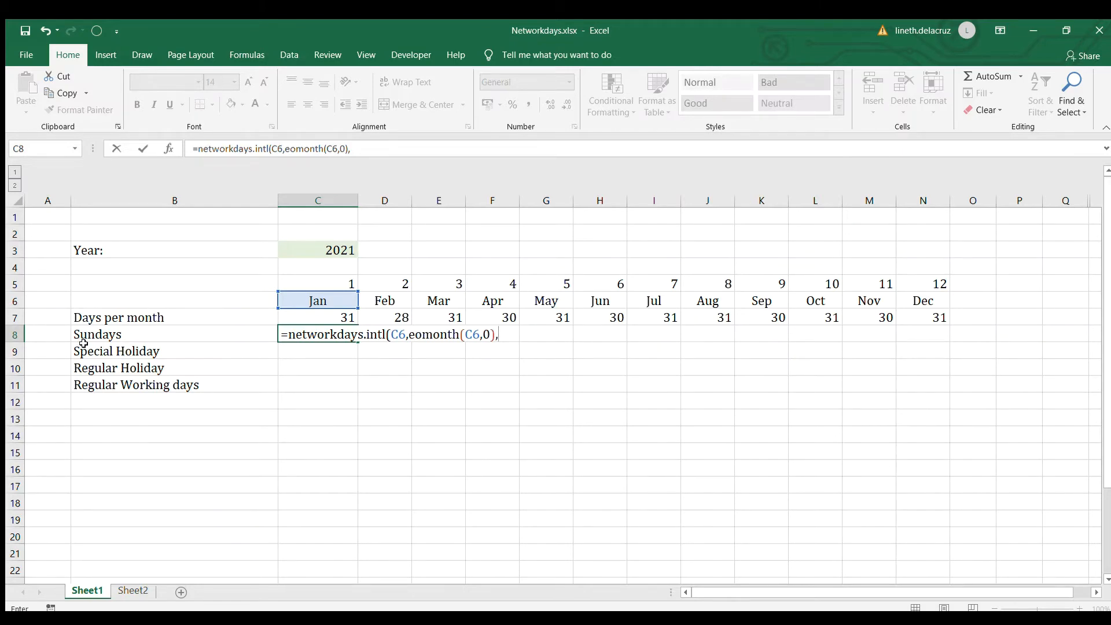
text(11)
text())
key(Return)
key(Up)
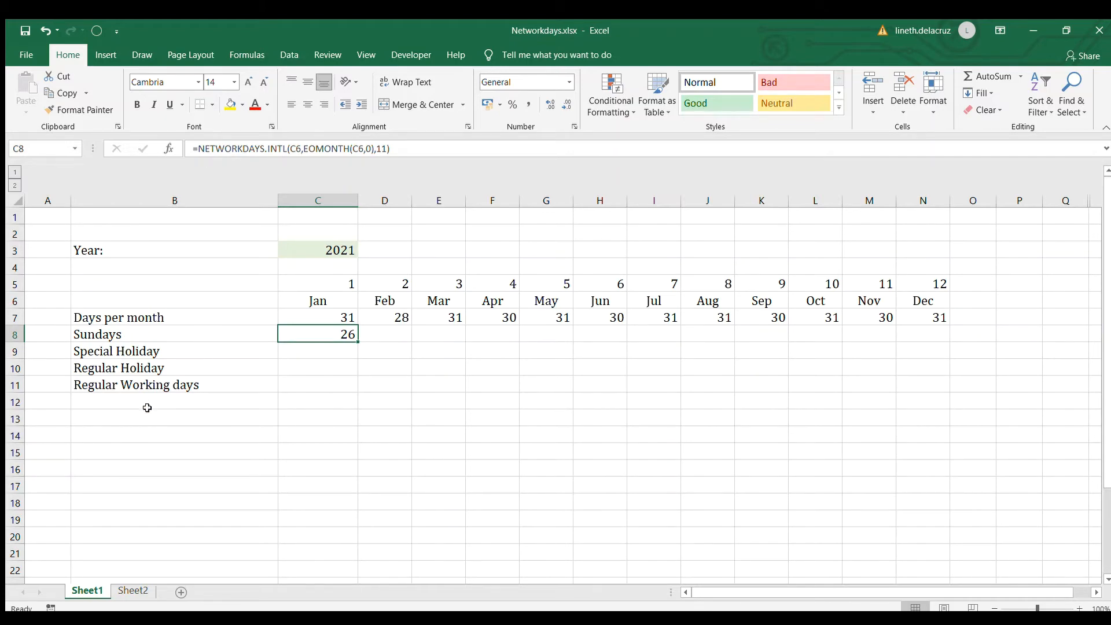
Change the C8 formula to =C7-NETWORKDAYS.INTL(C6,EOMONTH(C6,0),11) and display its result as a plain number
key(F2)
key(Home)
key(Right)
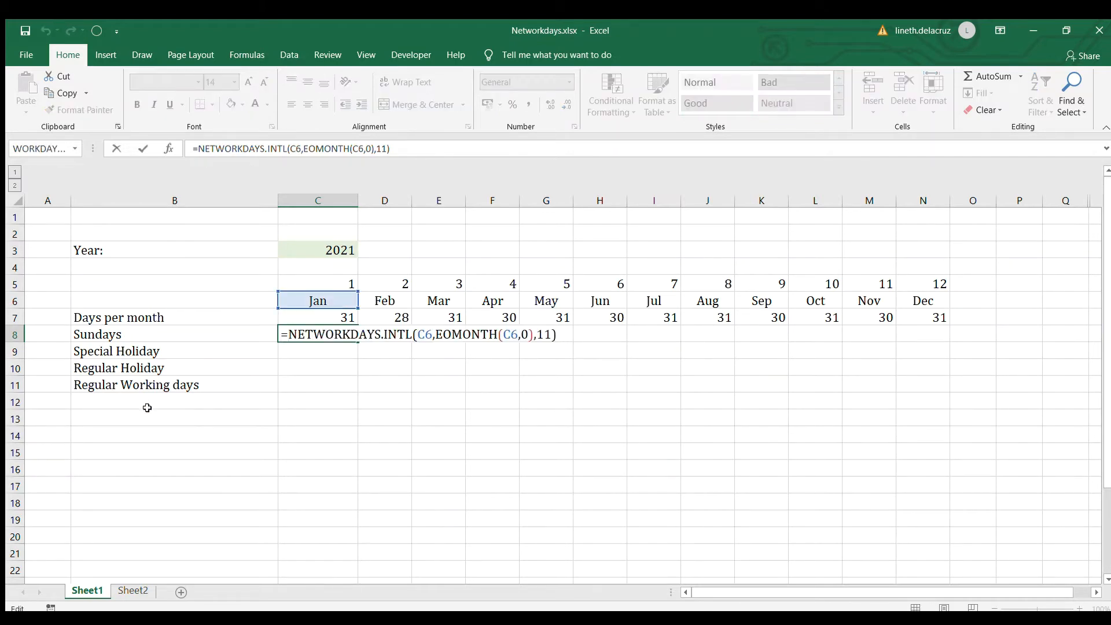
click(332, 318)
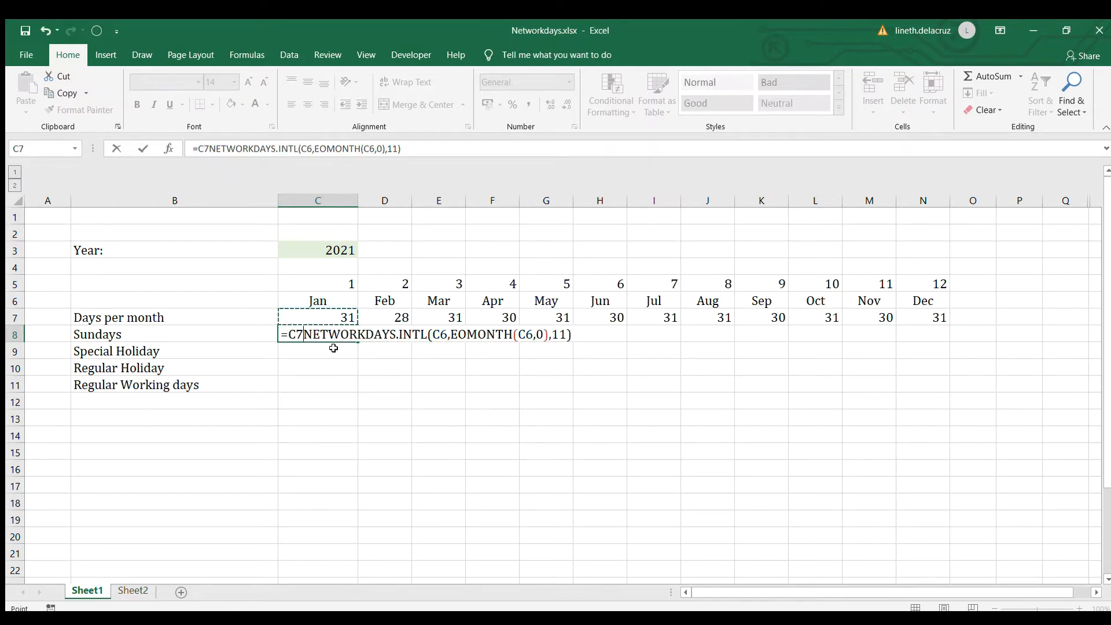
text(-)
key(Return)
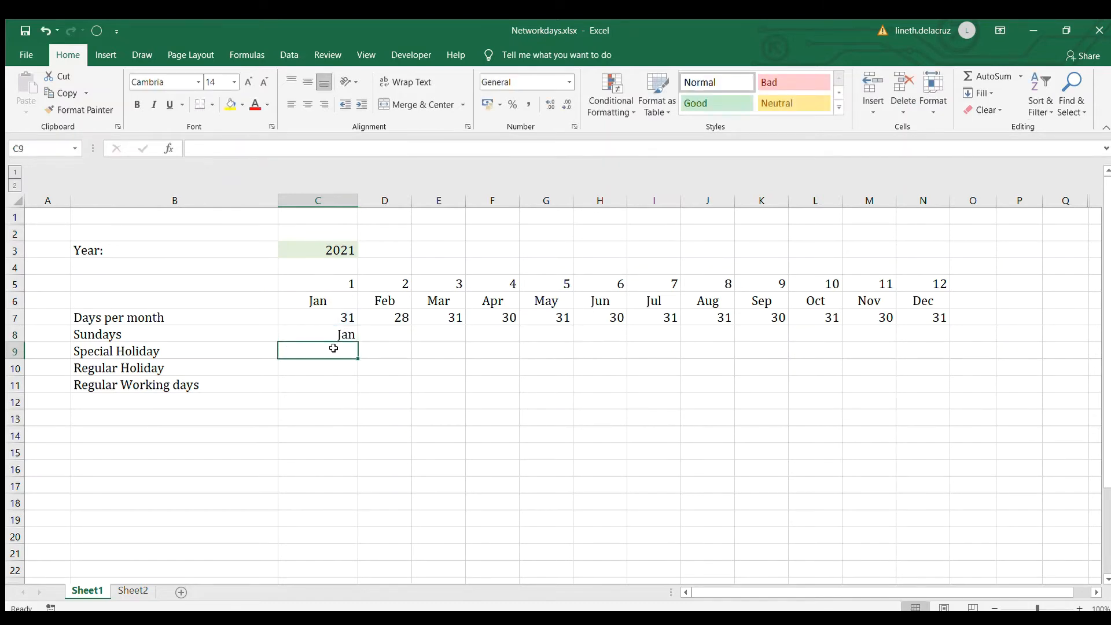
key(Up)
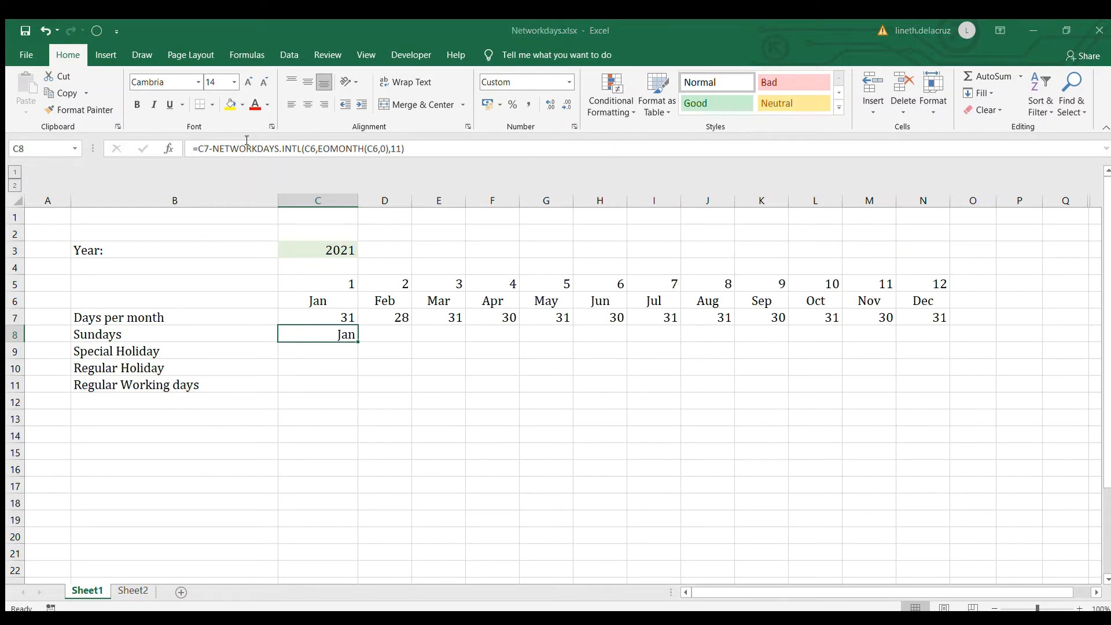
click(170, 148)
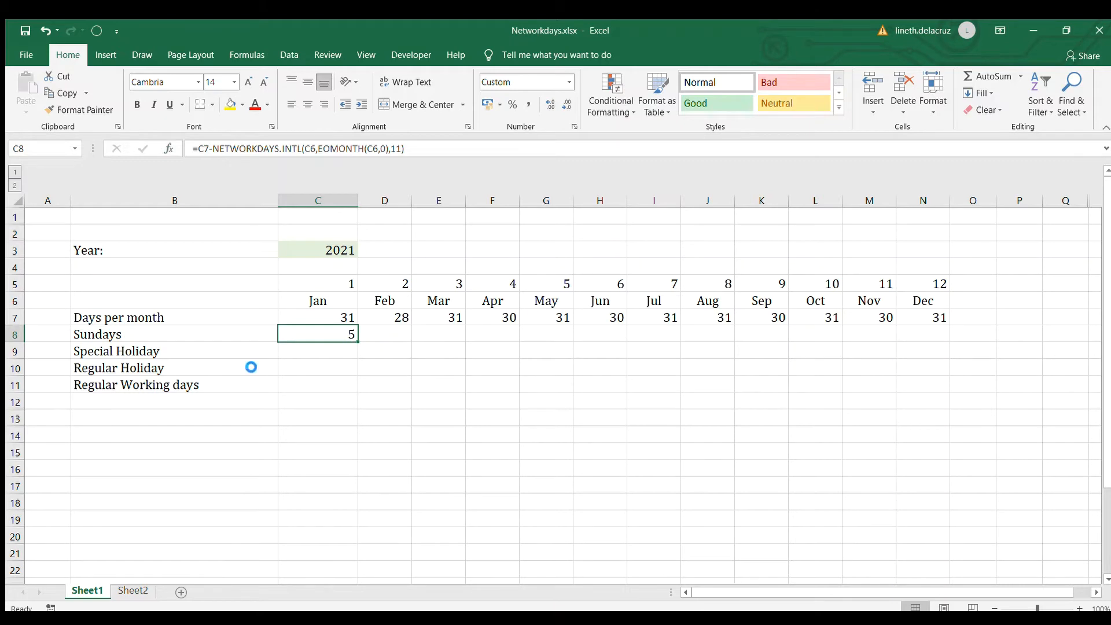
Copy the C8 Sundays formula across D8:N8 for February through December
key(ctrl+c)
key(Right)
key(shift+Right)
key(shift+Right)
key(shift+Right)
key(shift+Right)
key(shift+Right)
key(shift+Right)
key(shift+Right)
key(shift+Right)
key(shift+Right)
key(shift+Right)
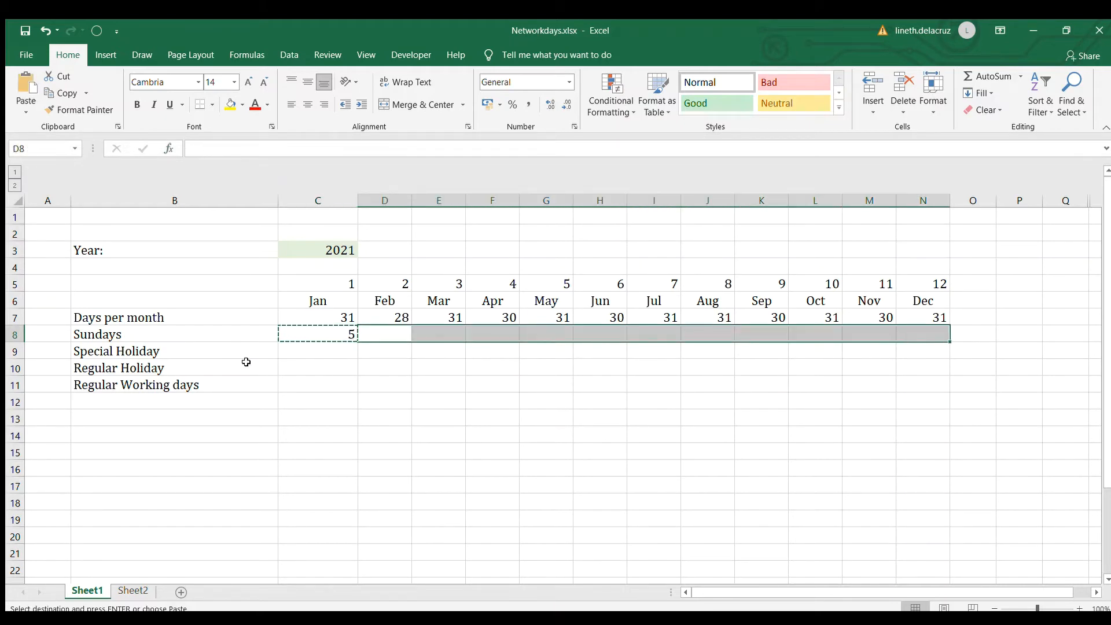
key(ctrl+v)
key(Left)
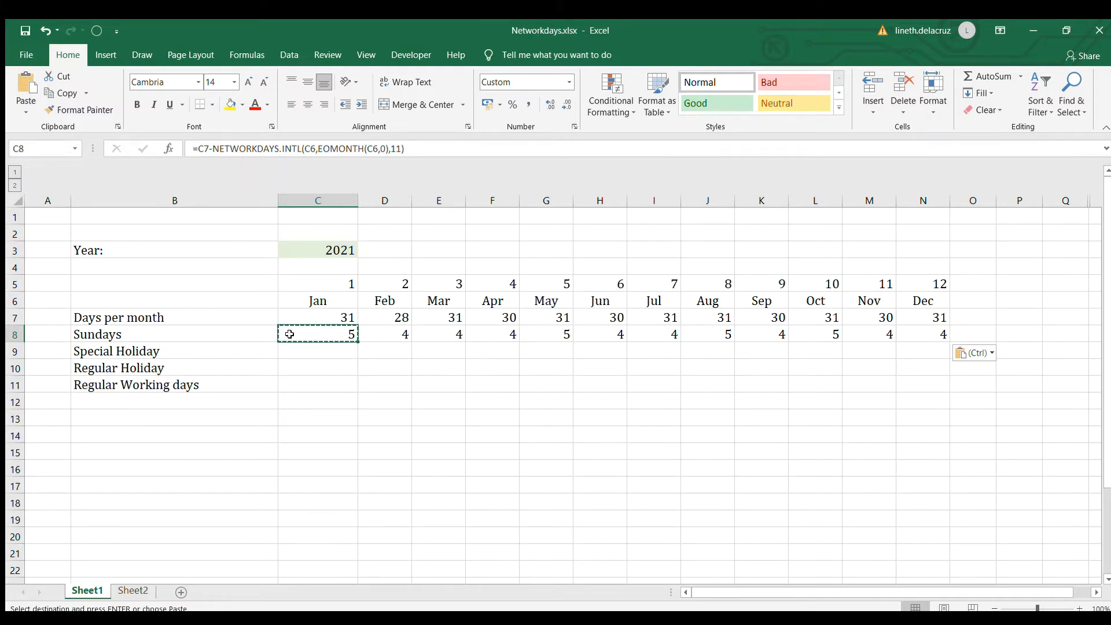
Expand the collapsed column group beside the monthly table and review the holiday list's dates, descriptions and holiday types
click(339, 352)
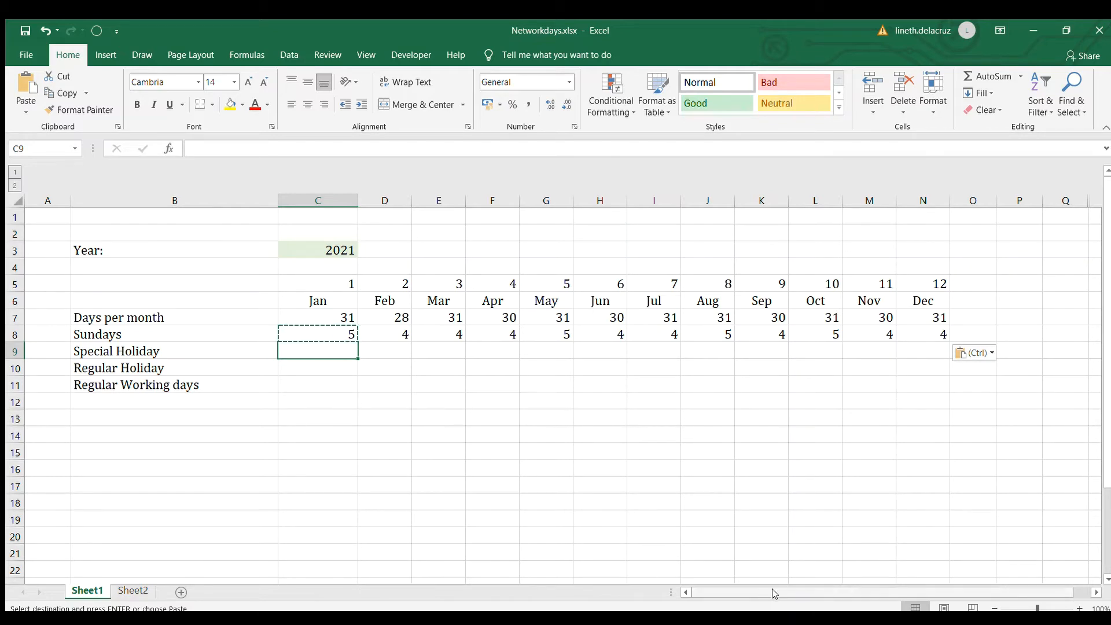
drag(777, 591, 827, 590)
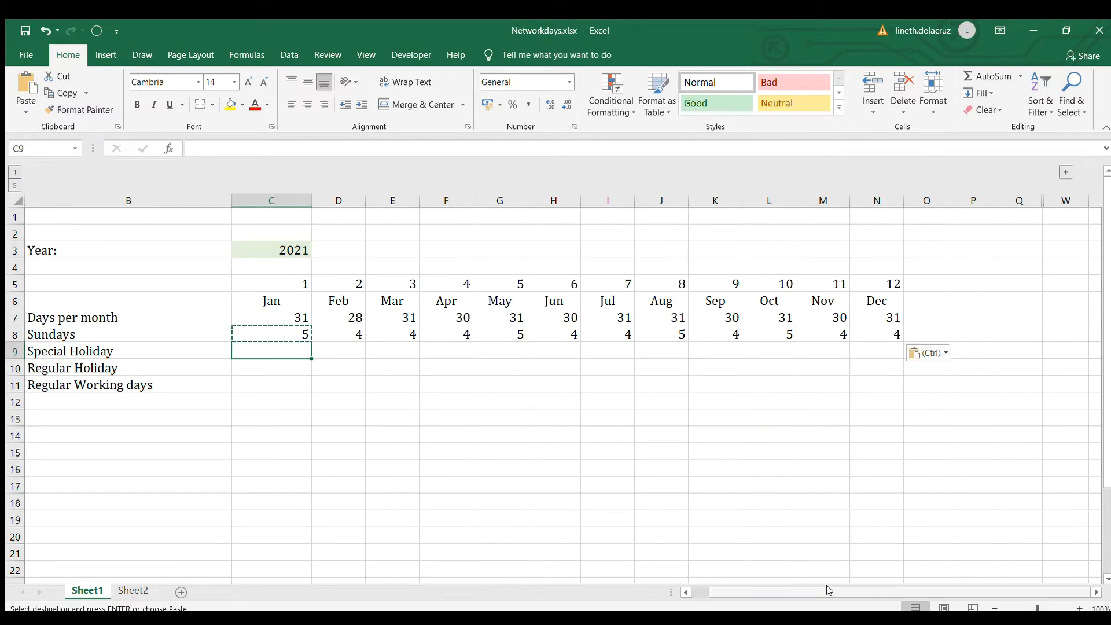
click(1066, 172)
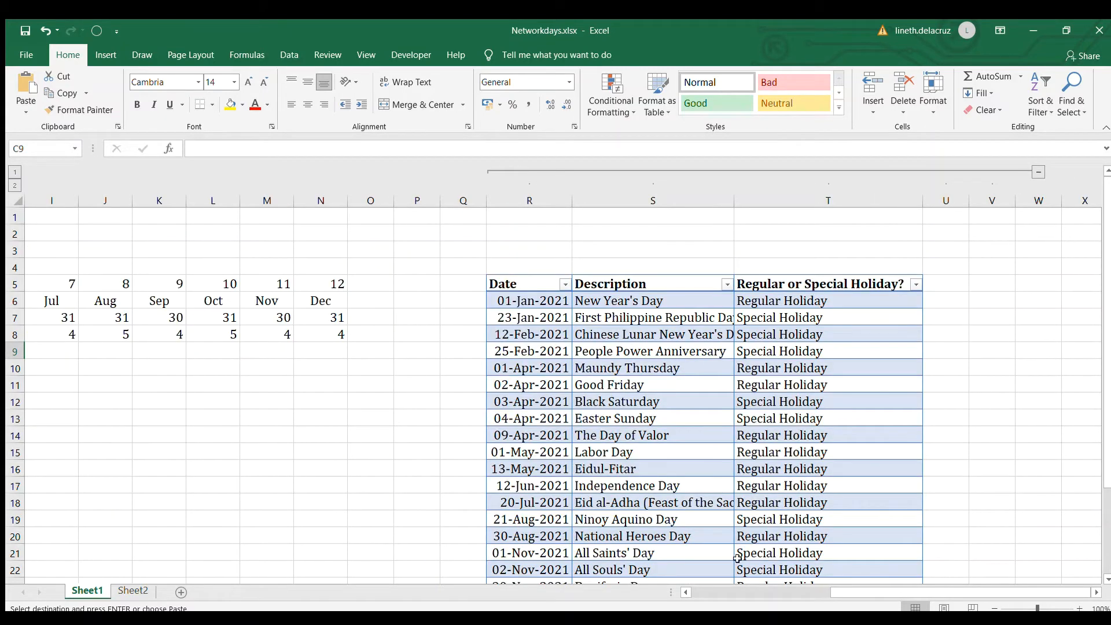
drag(856, 591, 817, 590)
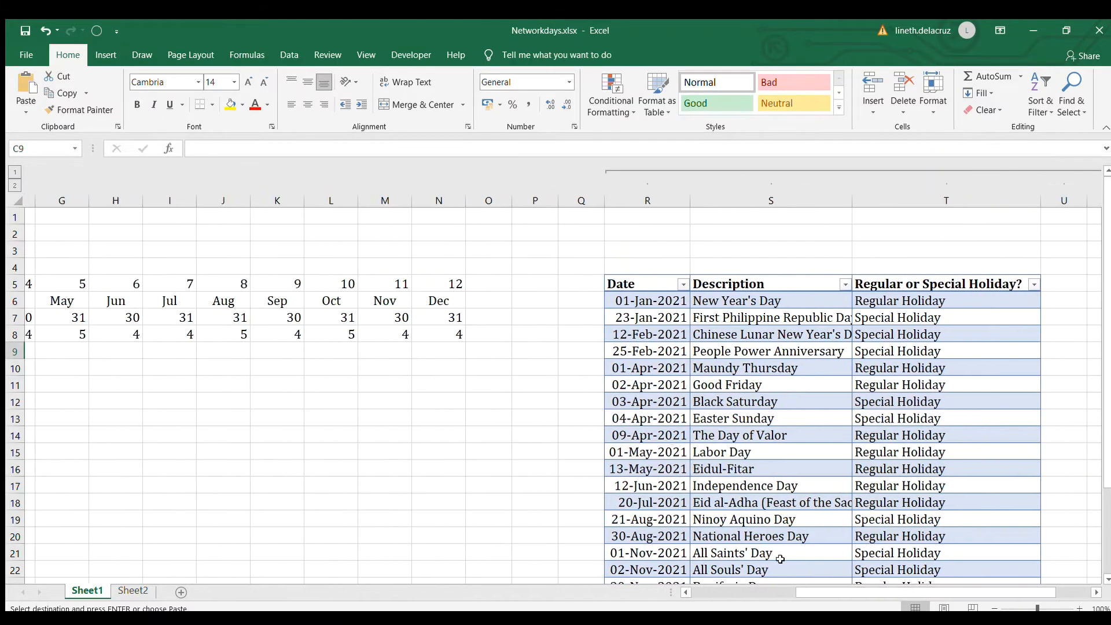
scroll(664, 366, down, 2)
scroll(664, 366, up, 2)
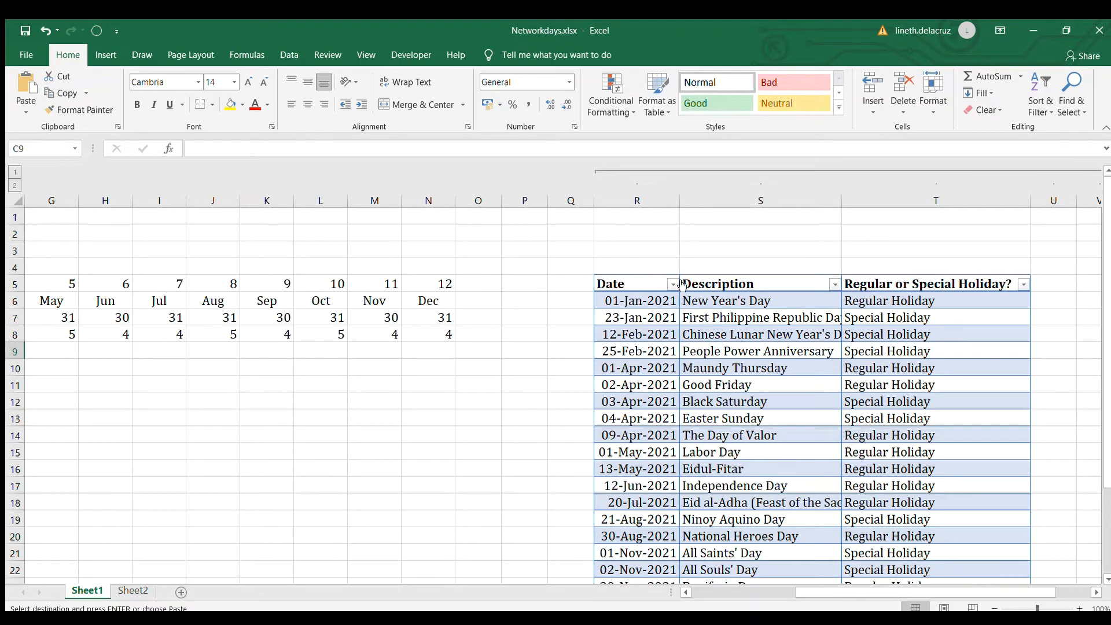
scroll(736, 367, down, 1)
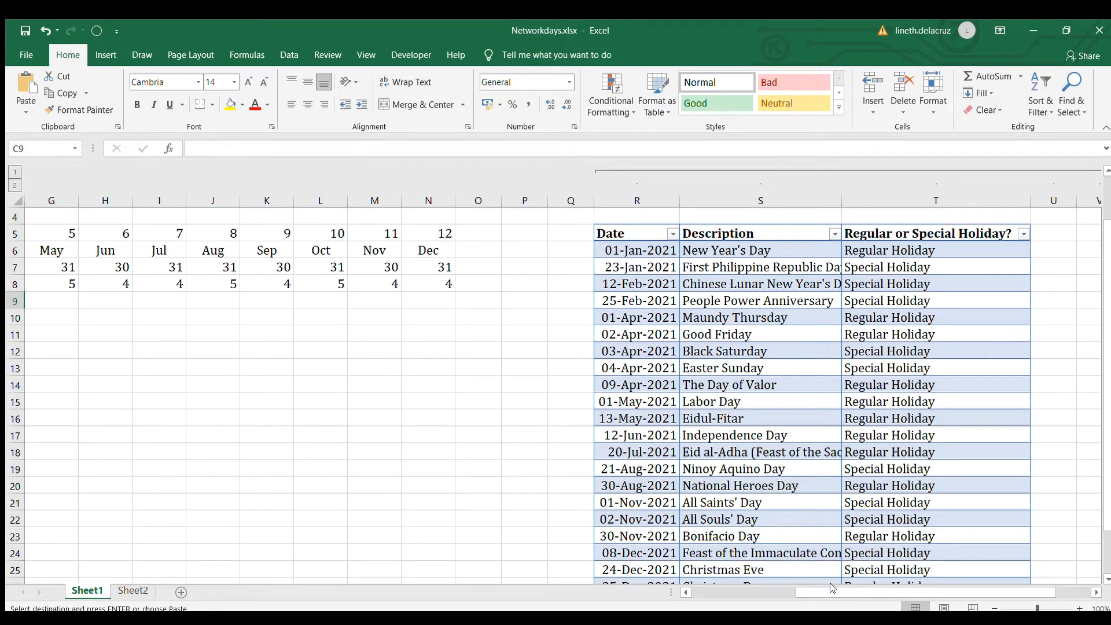
Delete the empty columns O and P between the monthly table and the holiday list
drag(835, 589, 742, 588)
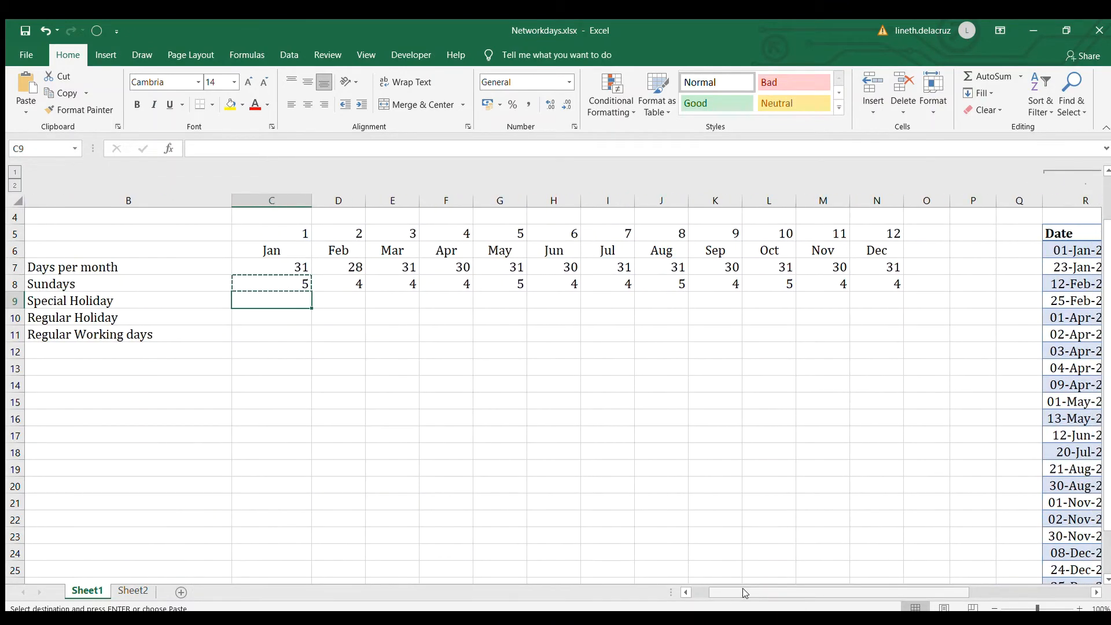
scroll(851, 457, up, 1)
drag(927, 201, 973, 206)
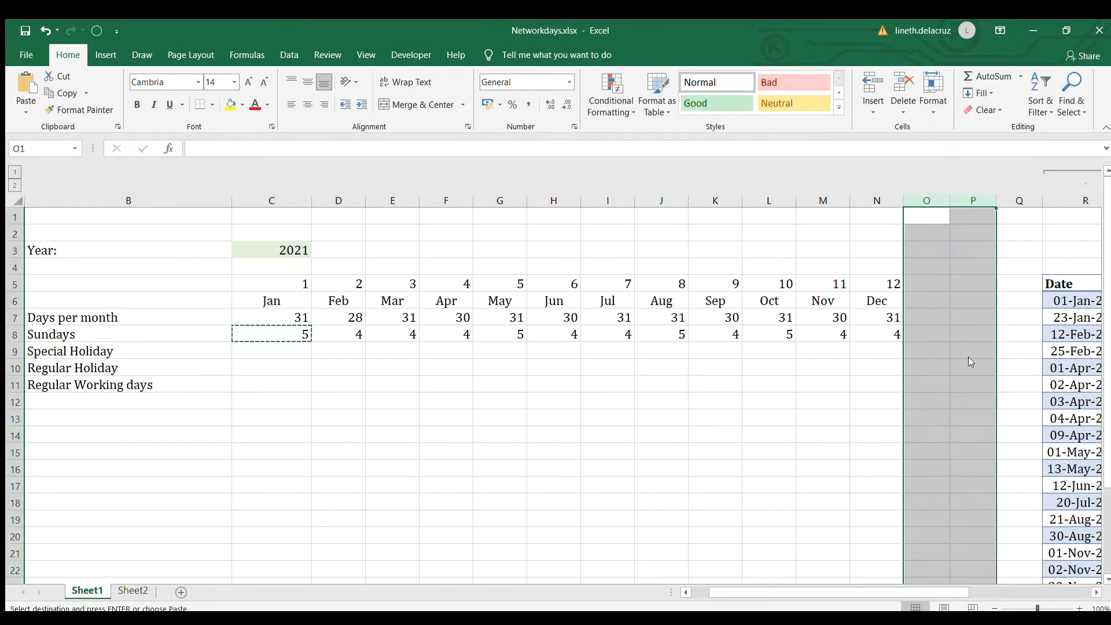
key(ctrl+minus)
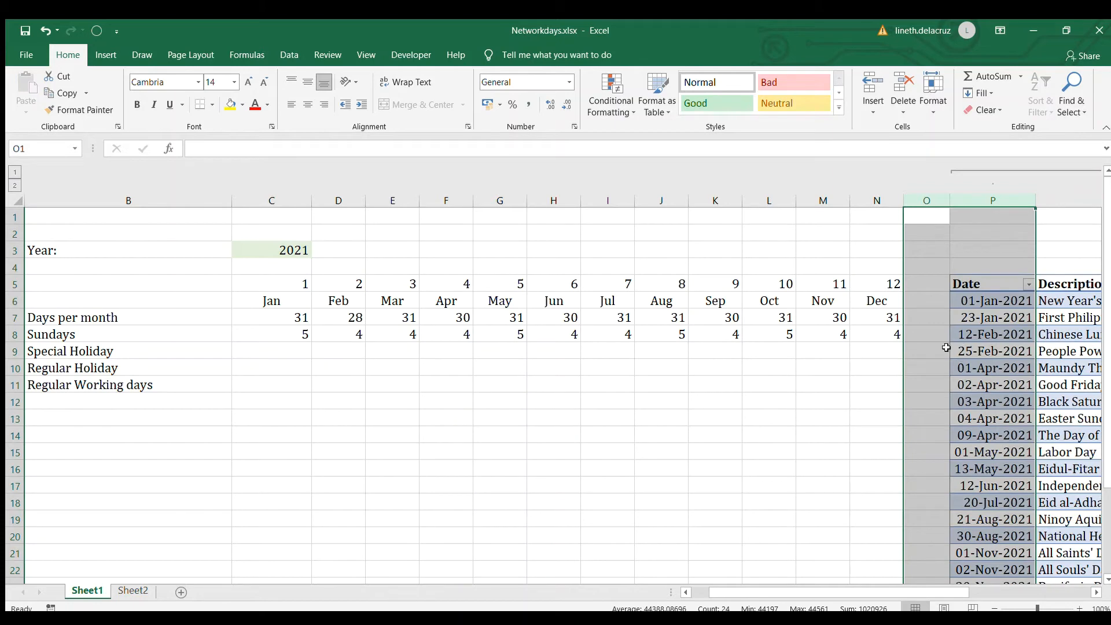
Start a COUNTIF formula in C9 for January's special holidays, using the holiday table's Table1[Date] column as the range
click(270, 351)
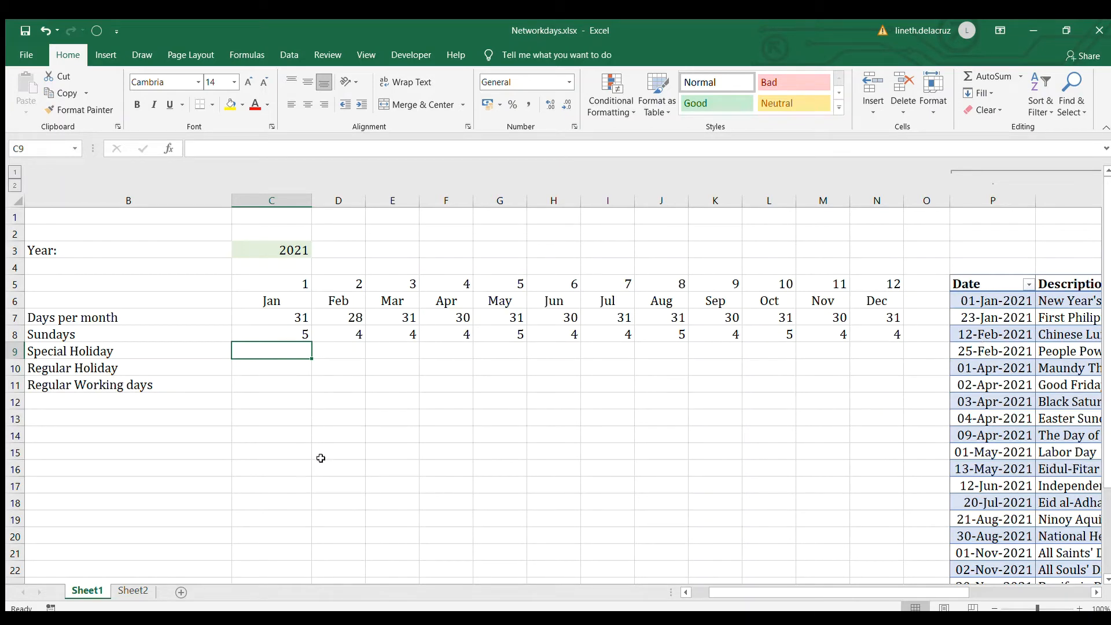
text(=countif()
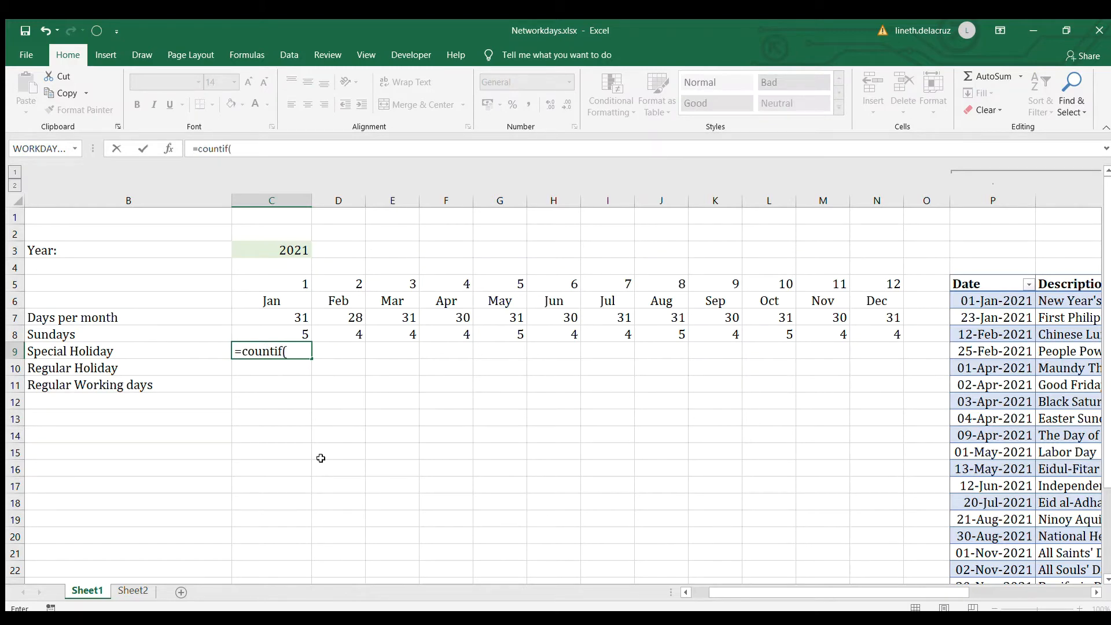
click(979, 301)
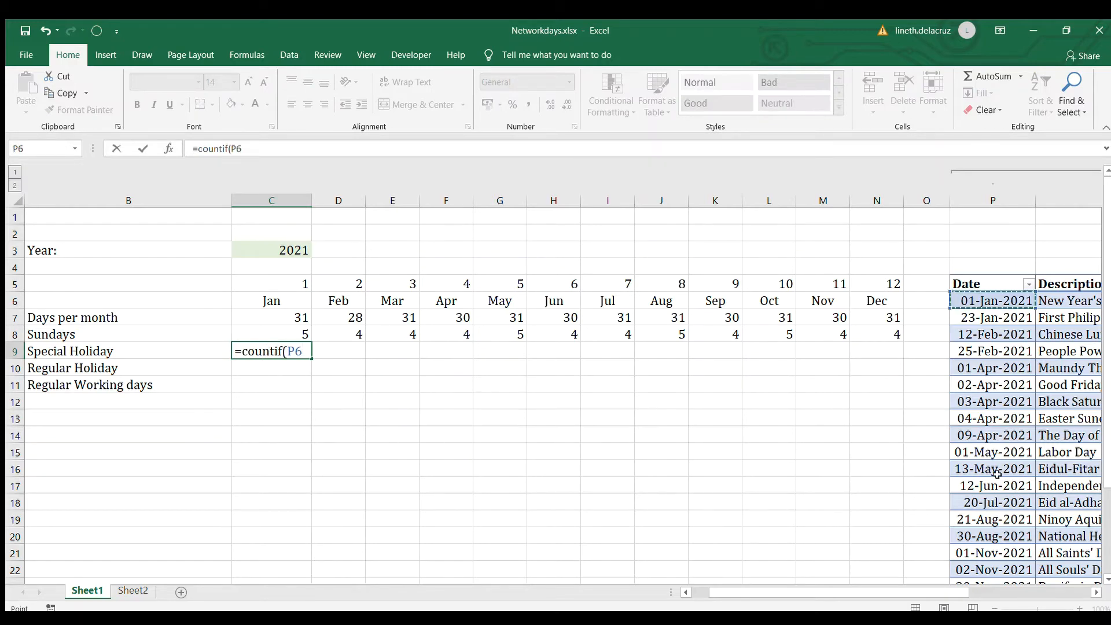
scroll(982, 498, down, 2)
scroll(971, 535, down, 1)
shift+click(988, 521)
scroll(847, 454, up, 3)
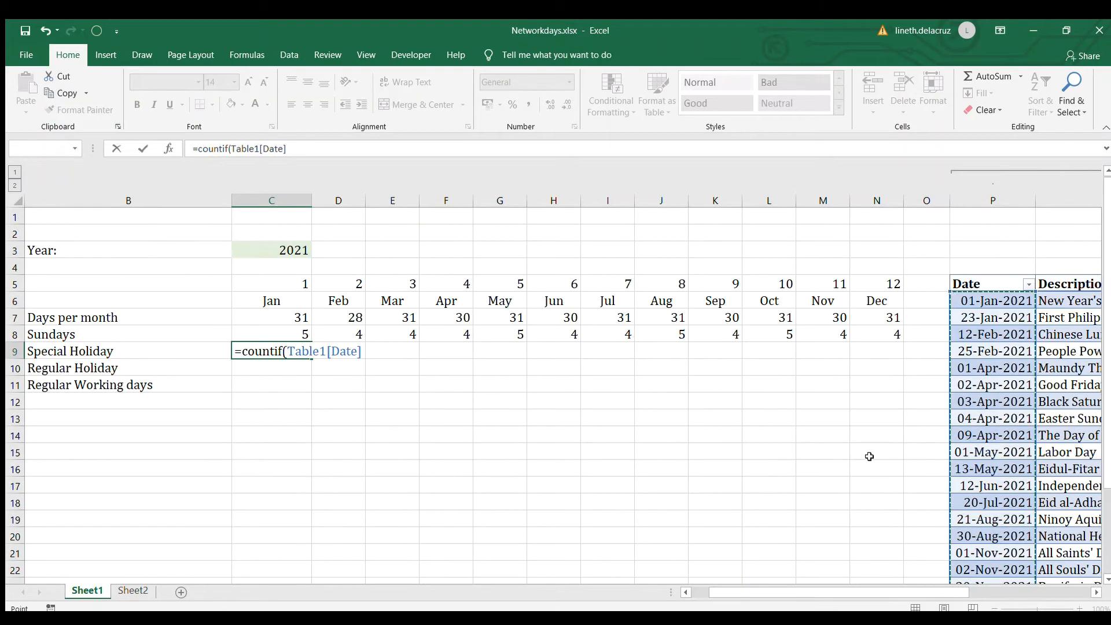
text(,)
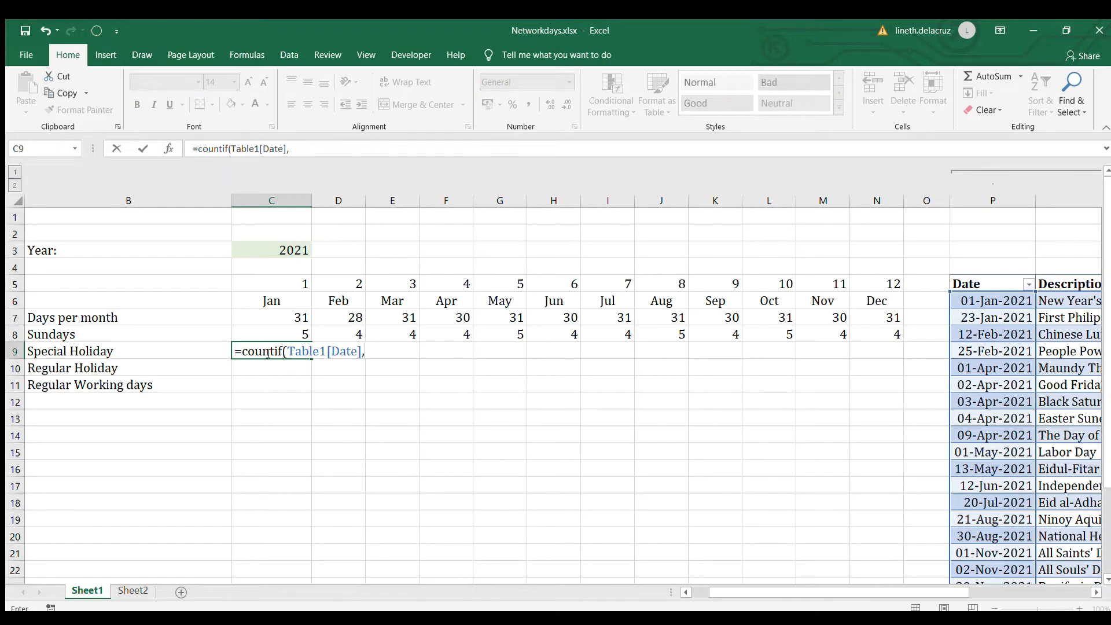
Complete the C9 COUNTIF formula with INDIRECT(C6&":"&EOMONTH(C6,0)) as its criterion
text(indirect()
key(Up)
key(Up)
key(Up)
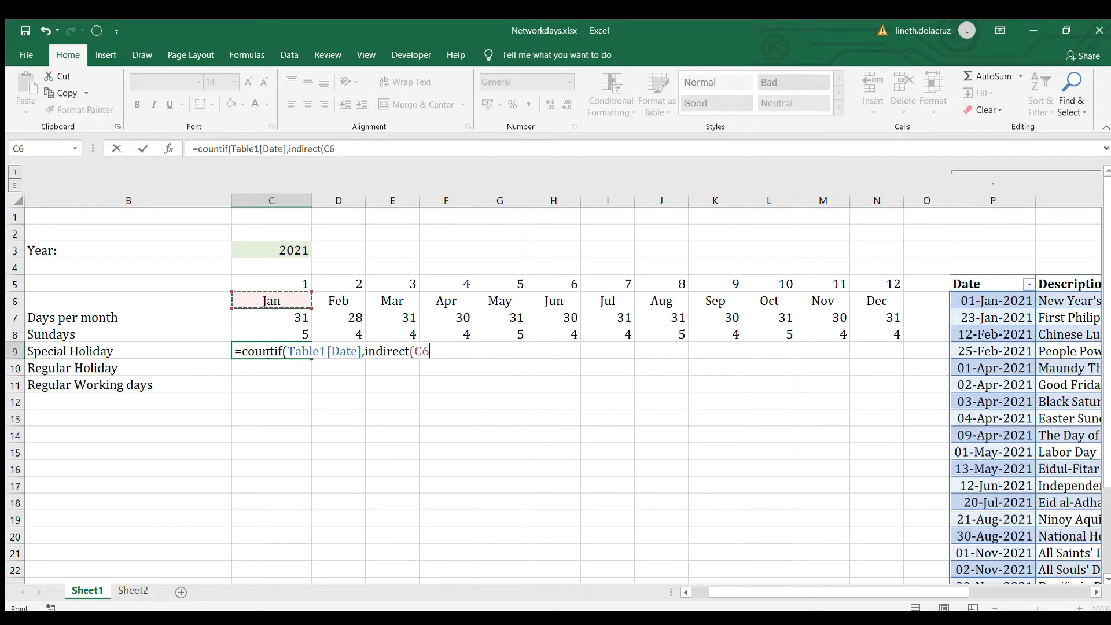
text(&":")
text(eomonth)
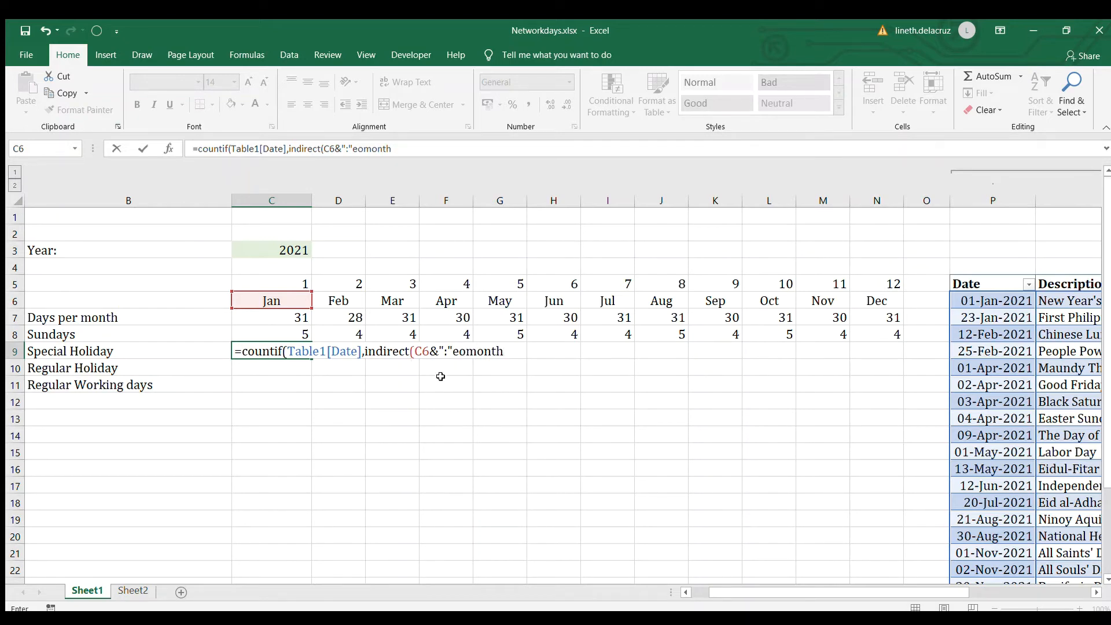
text(()
click(304, 300)
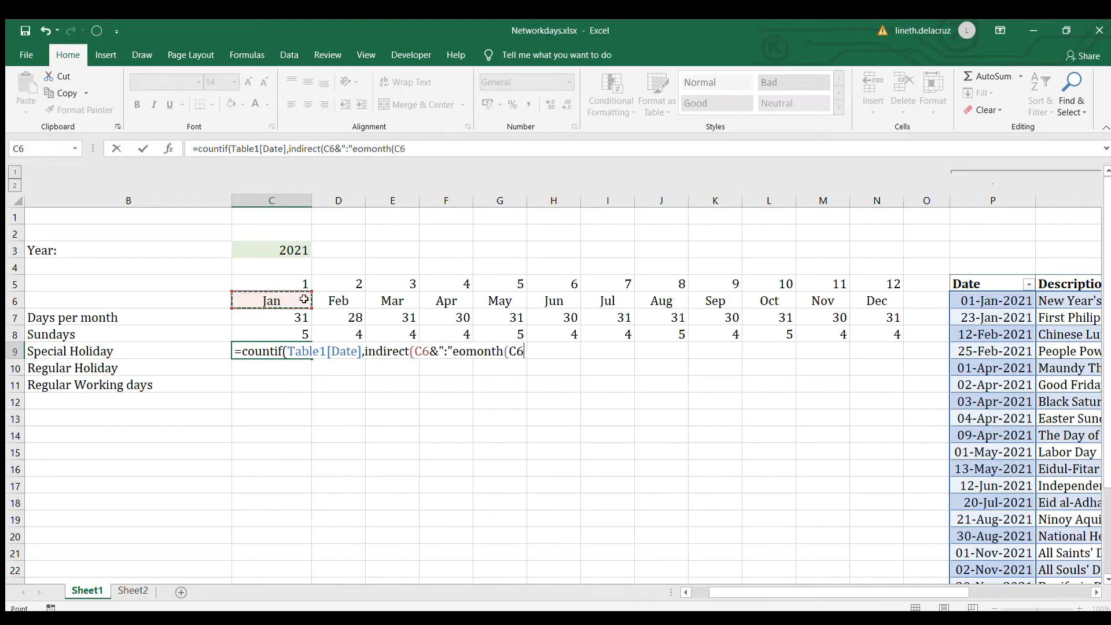
text(,0))
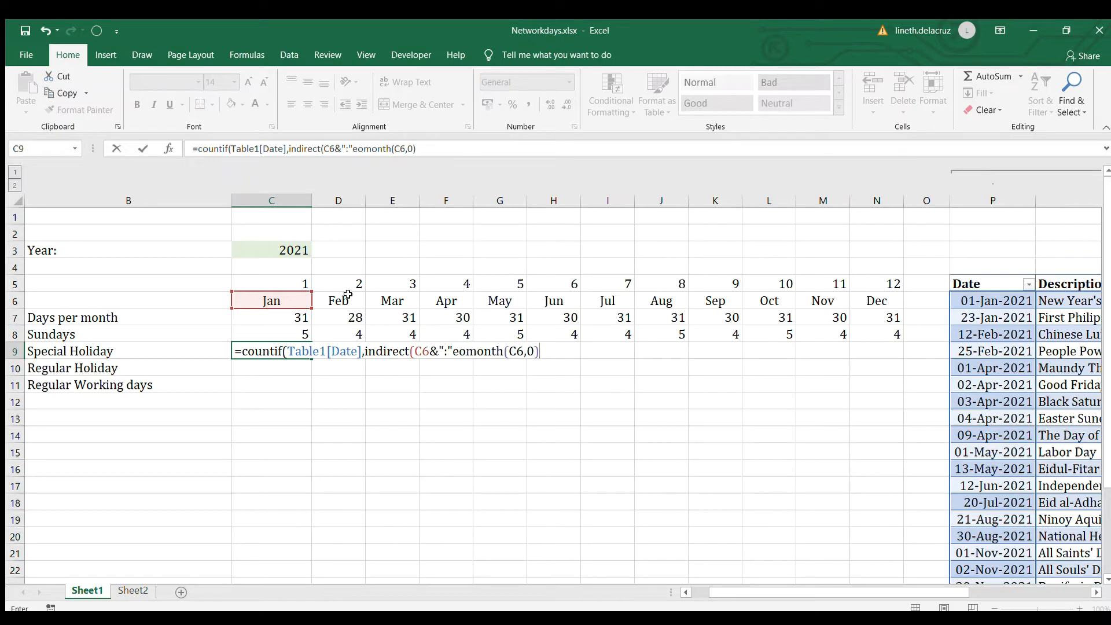
click(454, 353)
text(&)
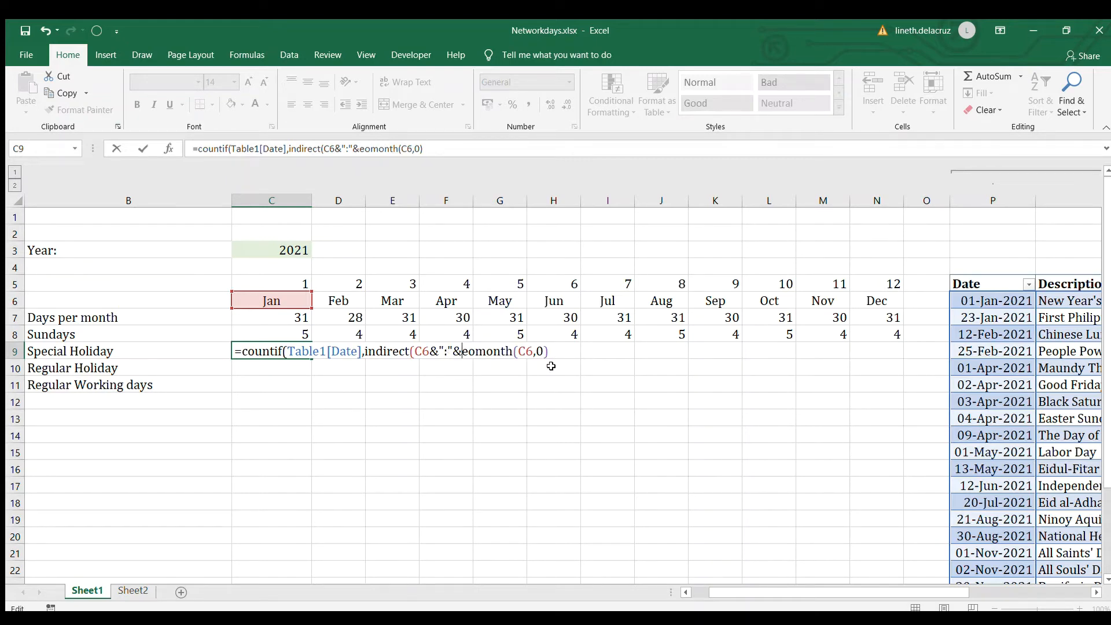
key(End)
text())
key(Return)
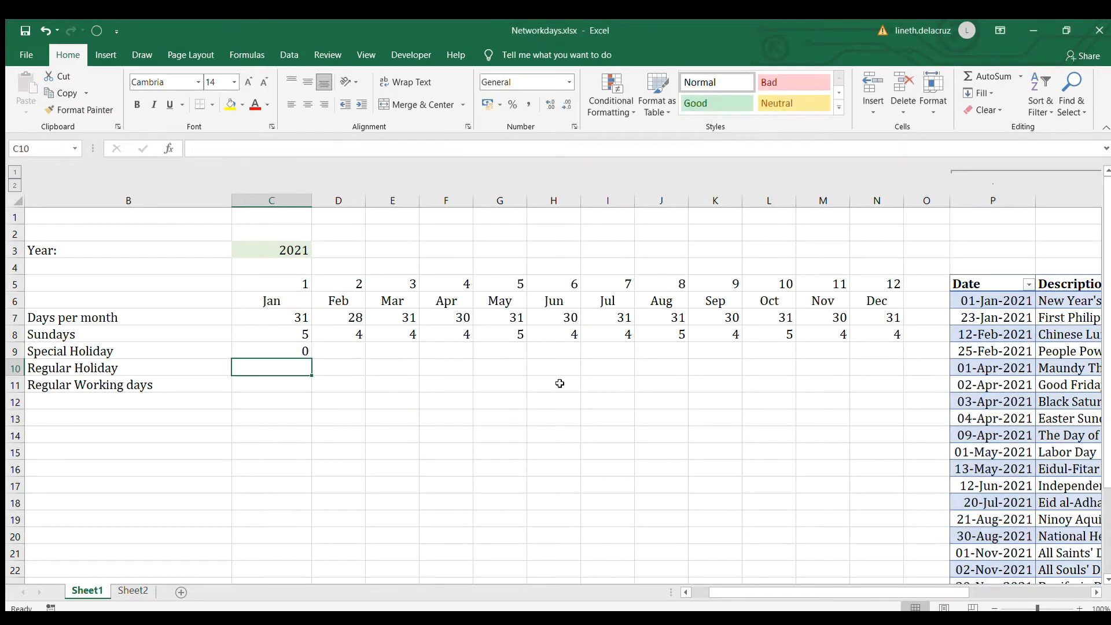
Evaluate the INDIRECT criterion inside C9's COUNTIF formula to inspect what it returns, and discard the evaluation
key(Up)
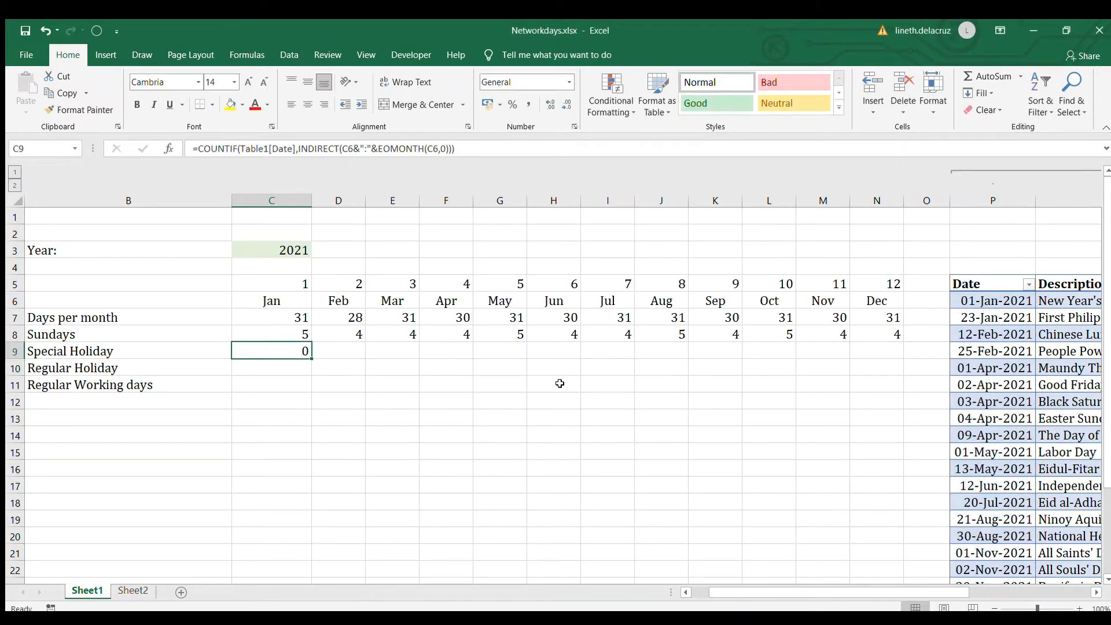
key(F2)
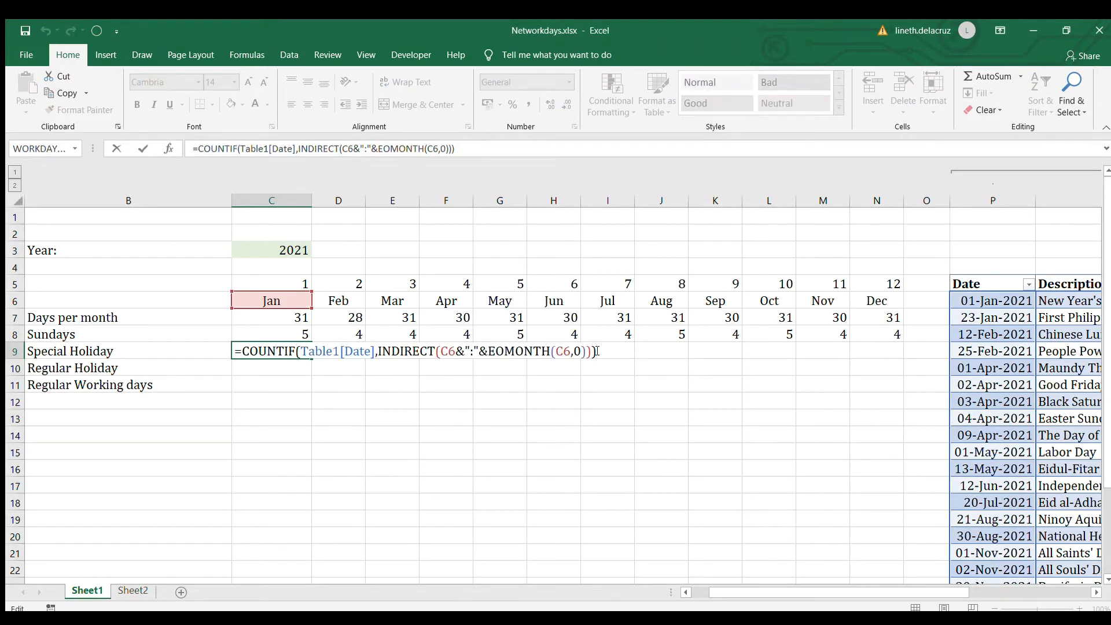
drag(591, 352, 381, 345)
key(F9)
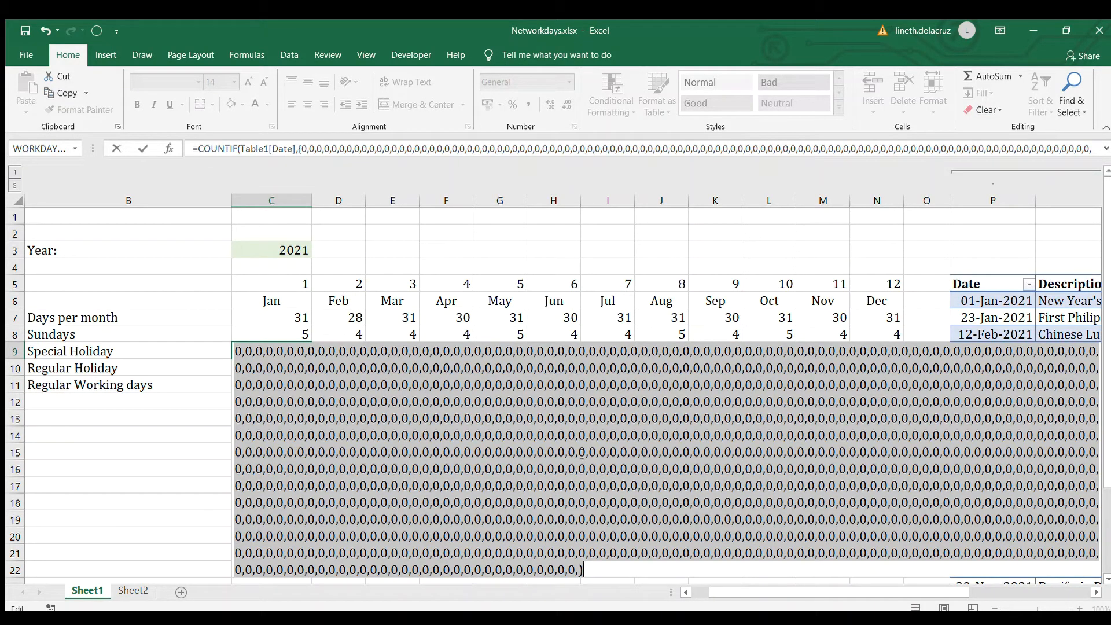
key(Escape)
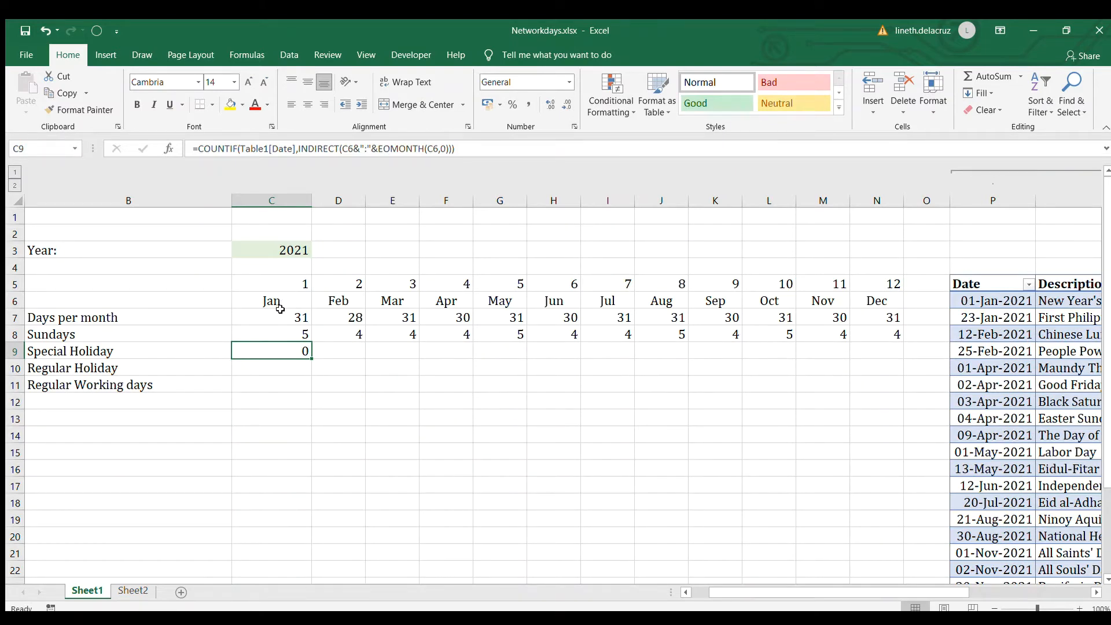
Wrap the criterion in C9's COUNTIF formula in ROW, giving ROW(INDIRECT(C6&":"&EOMONTH(C6,0)))
key(F2)
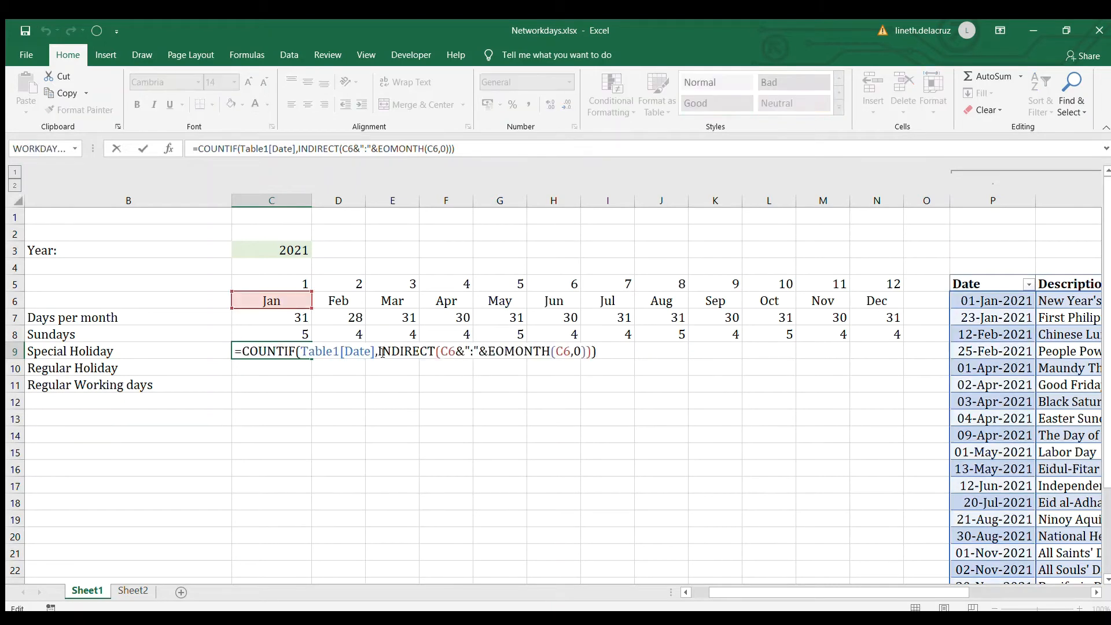
click(379, 351)
text(row)
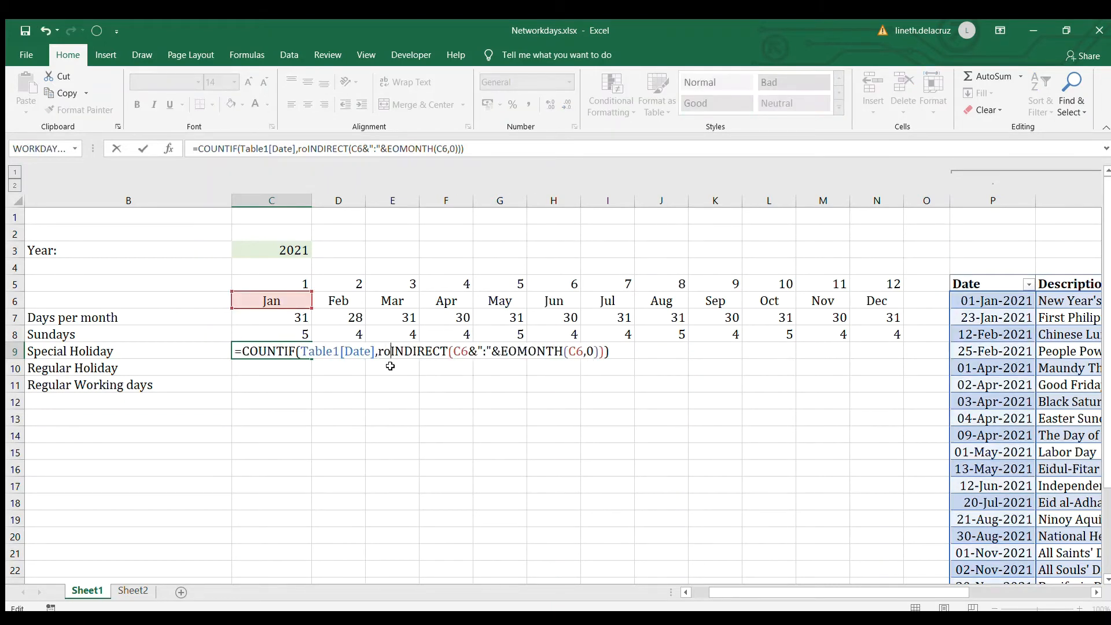
text(()
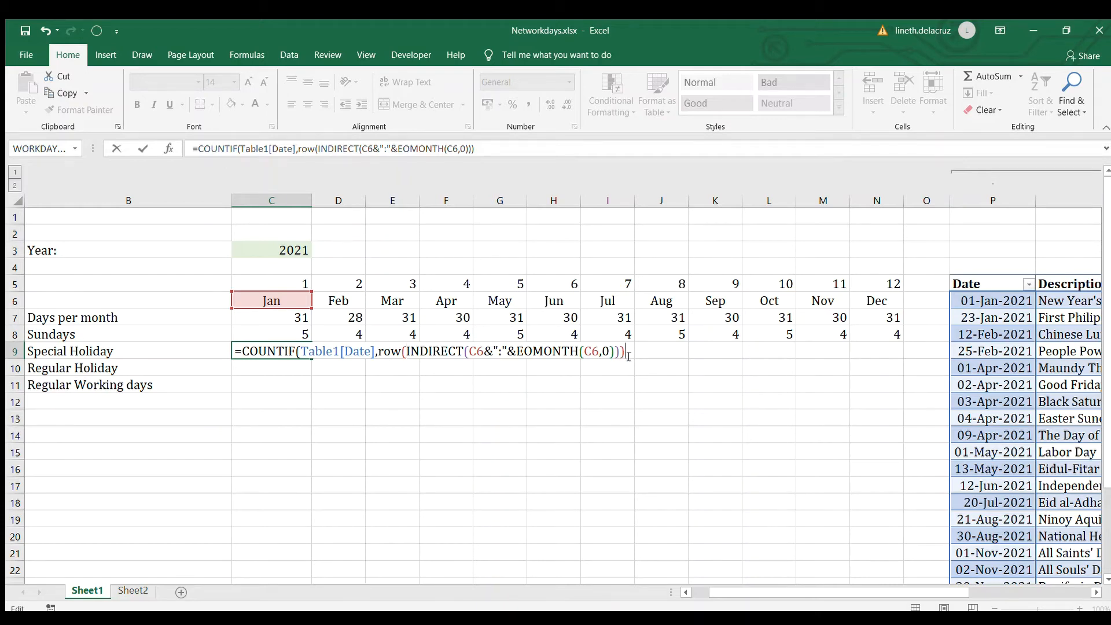
key(Return)
key(Up)
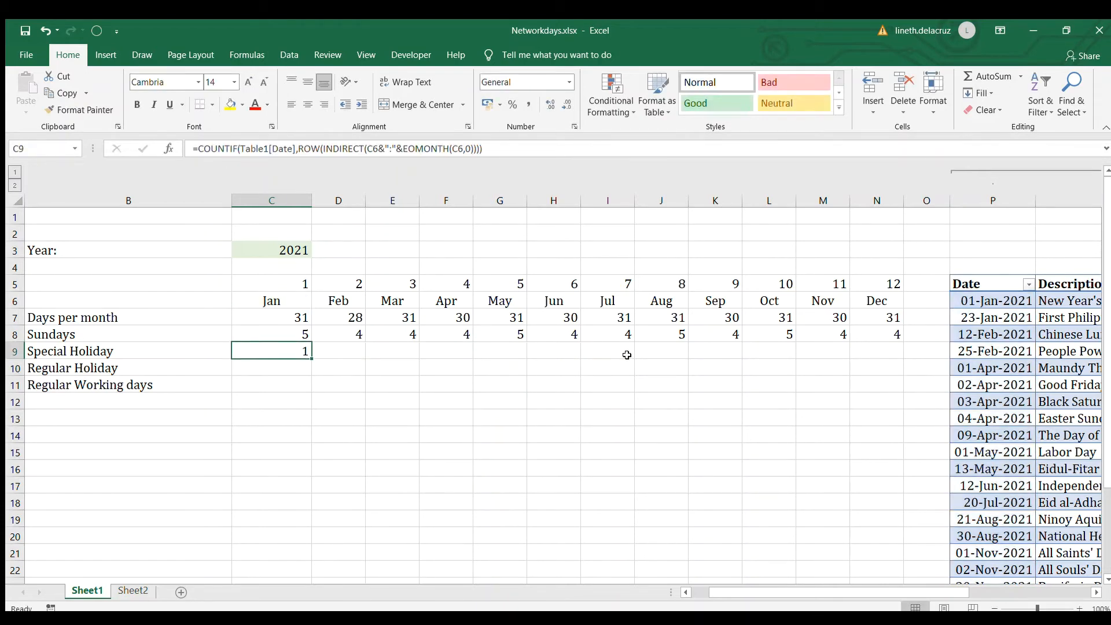
Evaluate the ROW(INDIRECT) criterion in C9 to inspect its date array, and restore the original formula
key(F2)
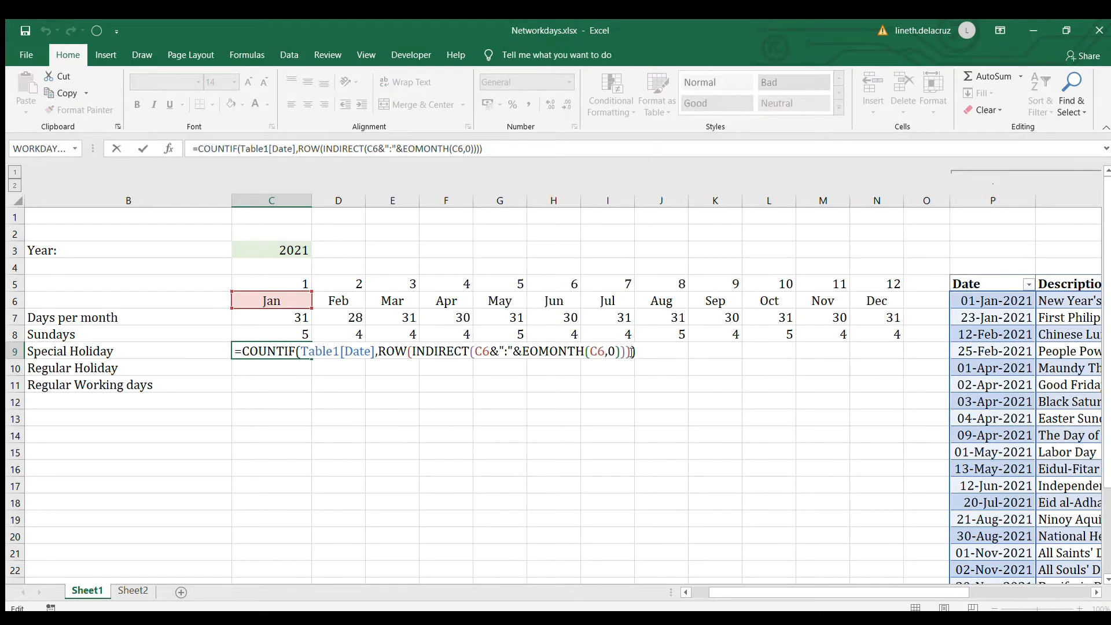
drag(632, 352, 378, 352)
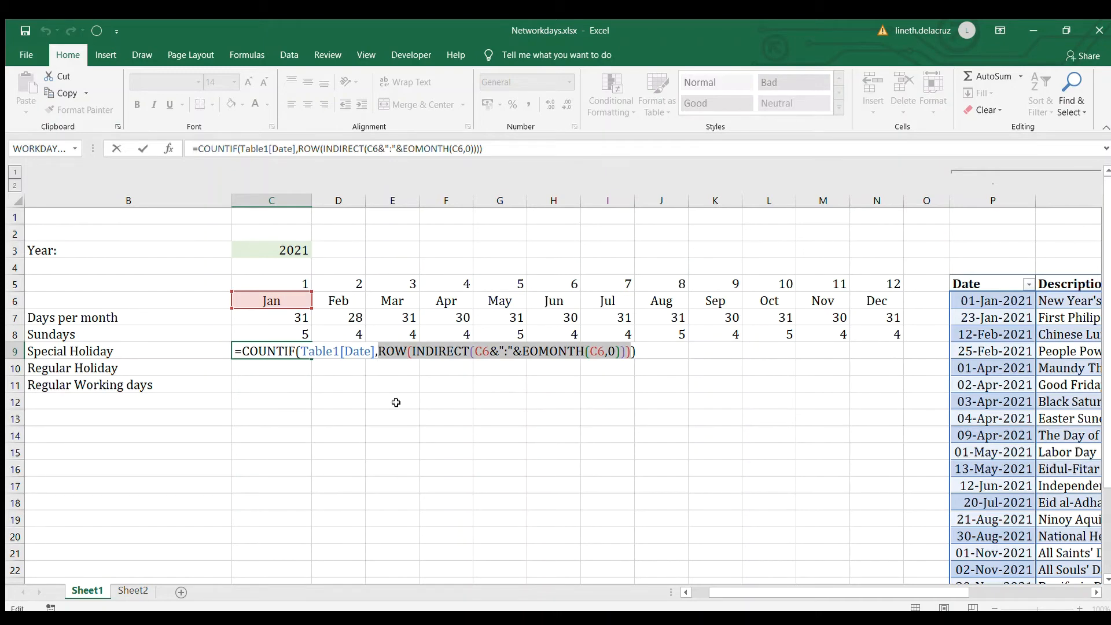
key(F9)
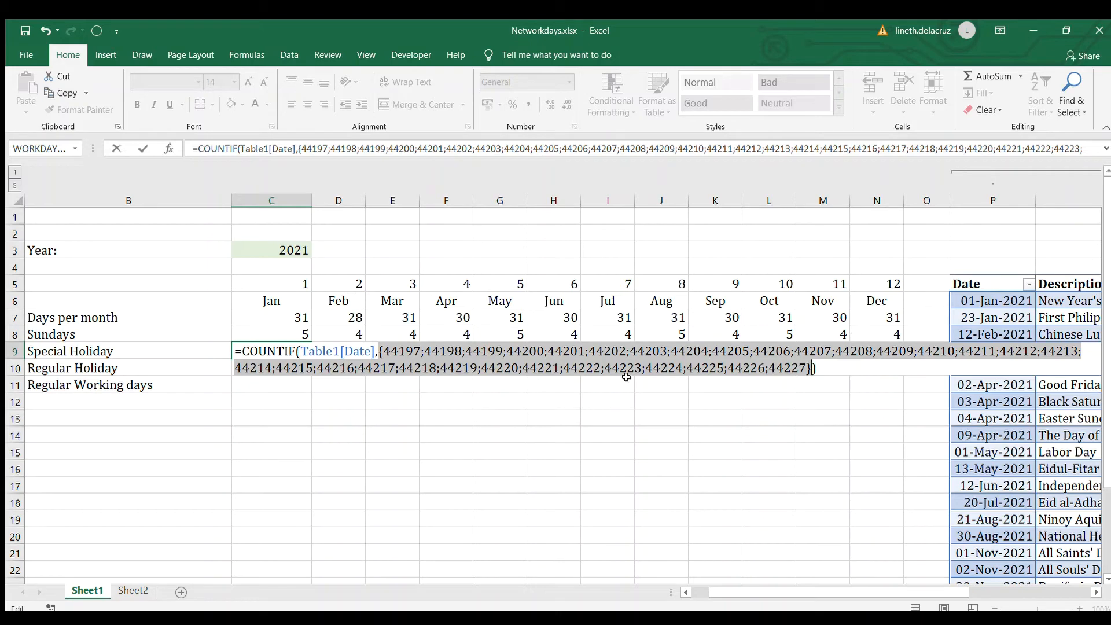
key(Return)
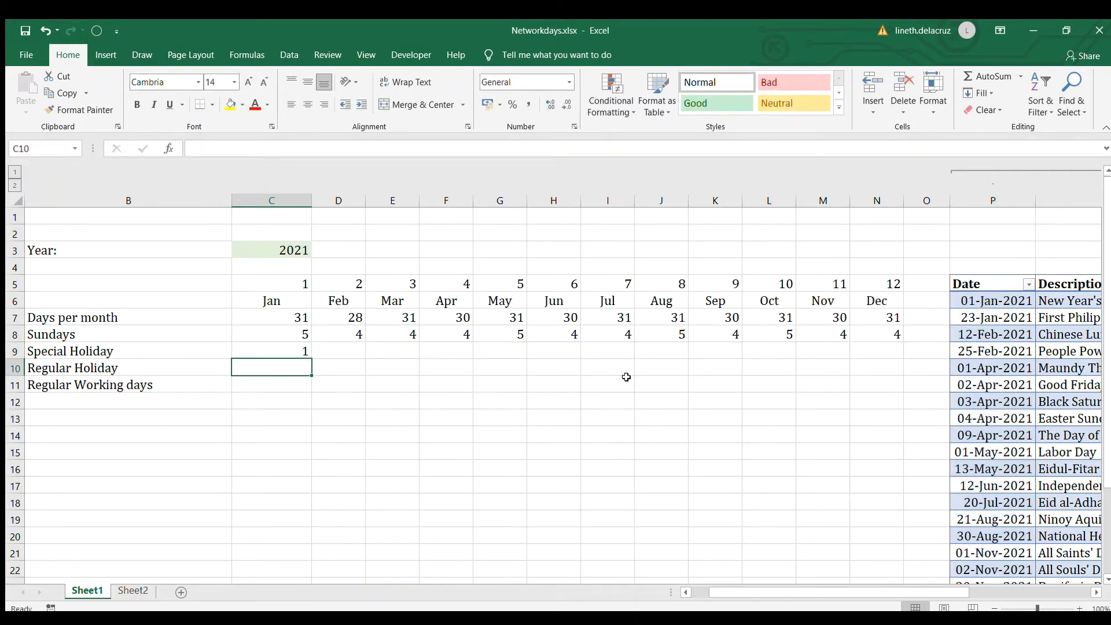
key(Up)
text(2)
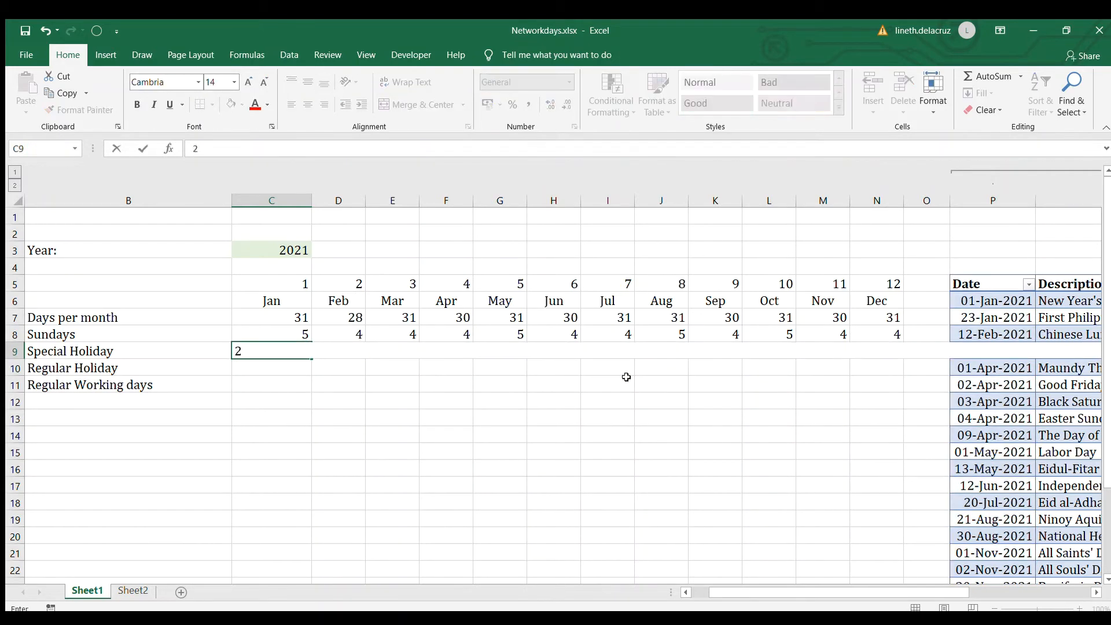
key(ctrl+z)
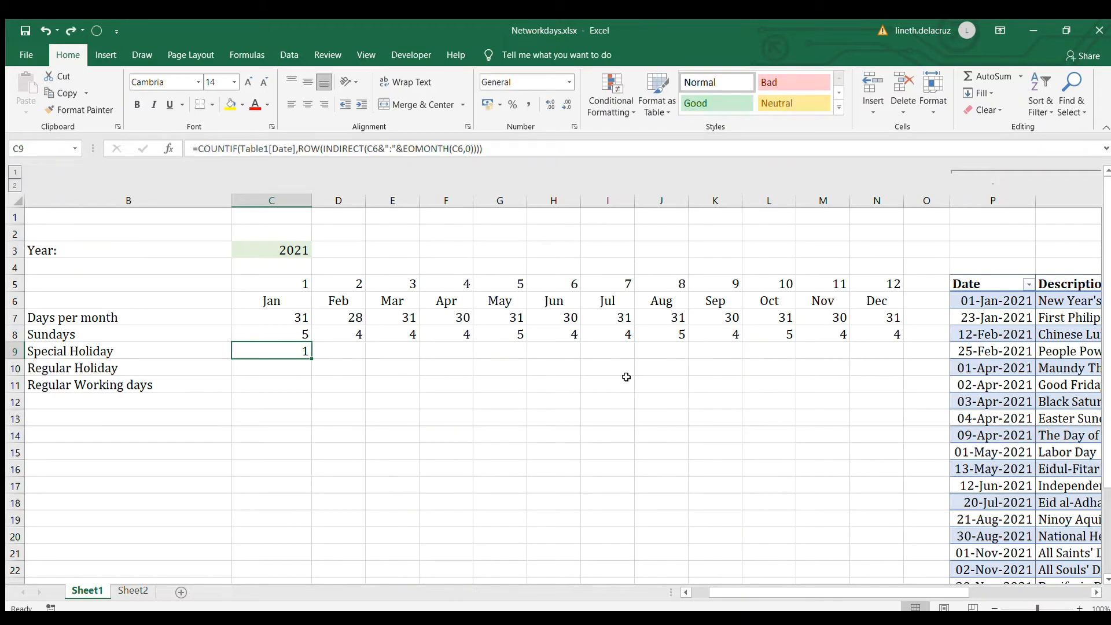
click(326, 148)
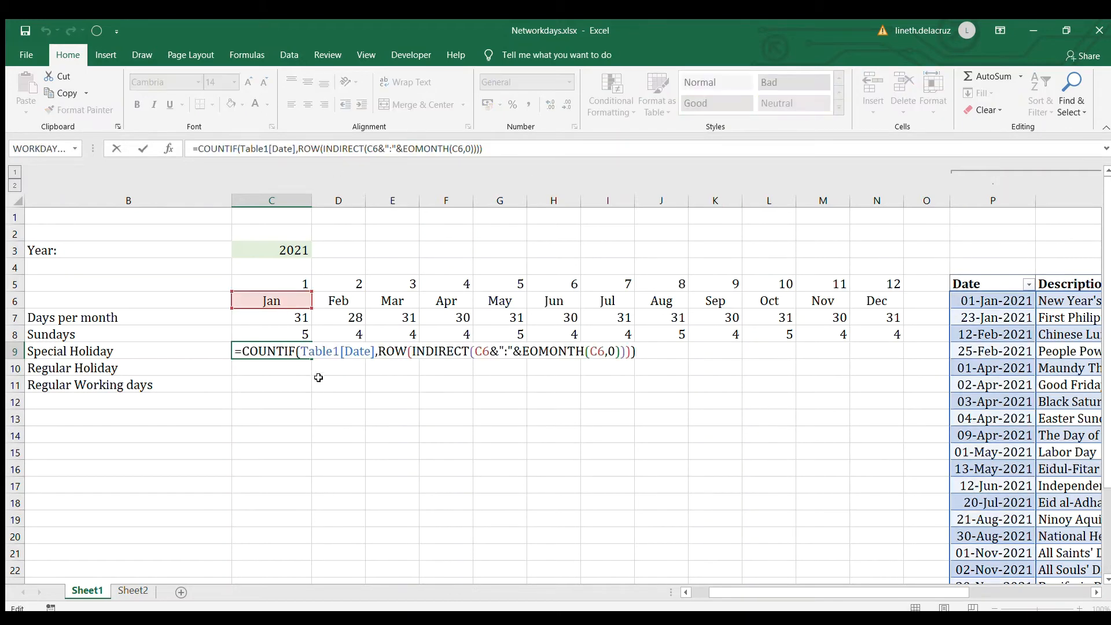
key(Escape)
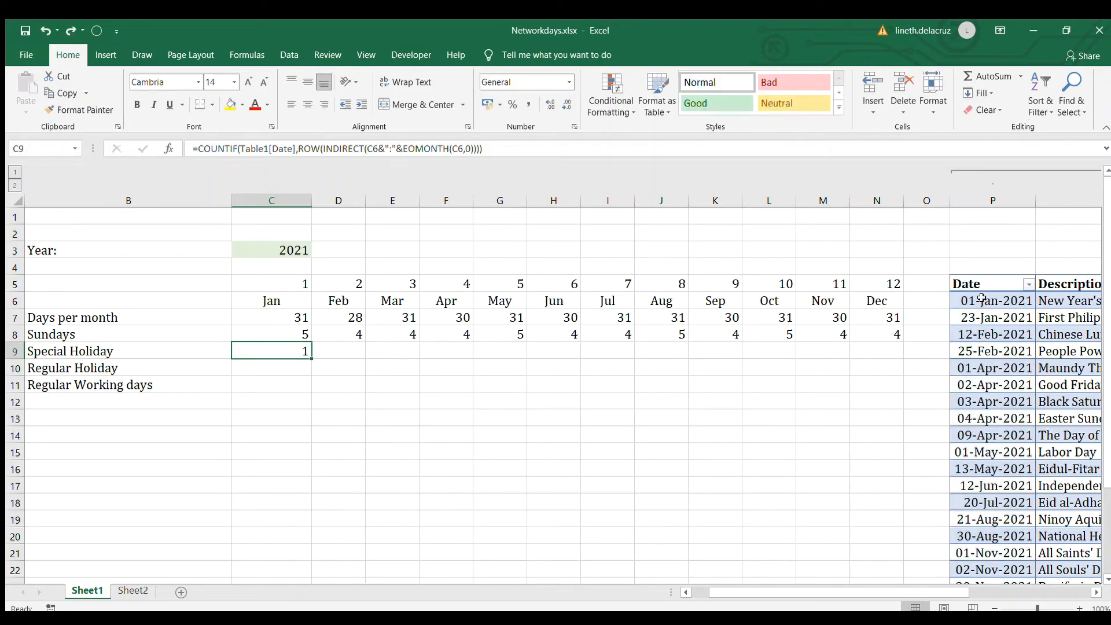
Check the January dates in the holiday list and evaluate C9's whole COUNTIF expression to inspect its array, discarding the evaluation
drag(982, 299, 983, 317)
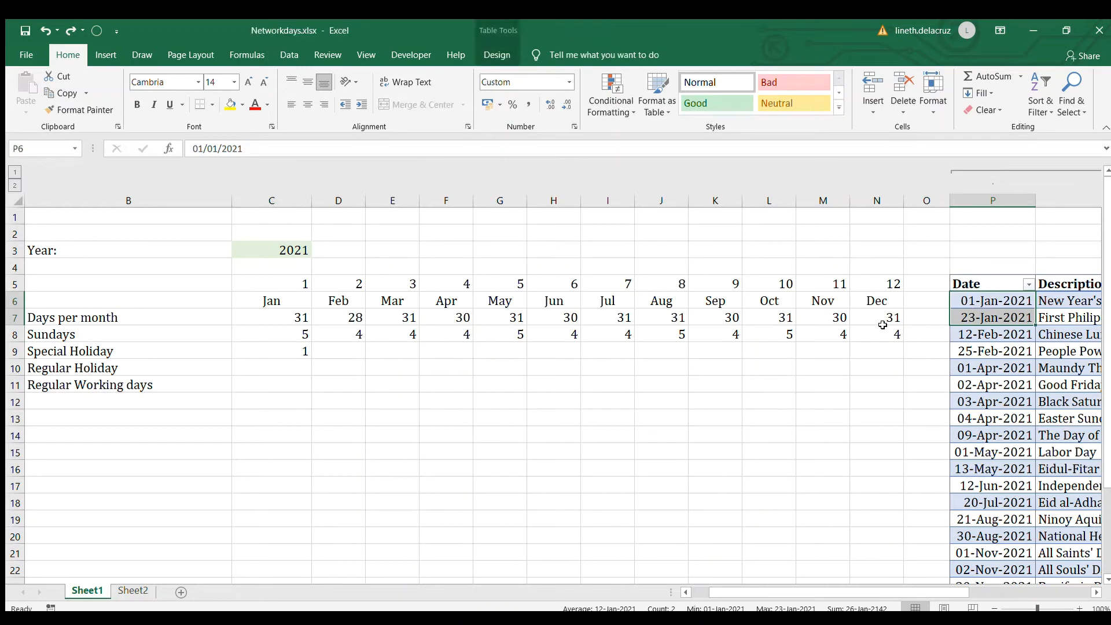
click(259, 349)
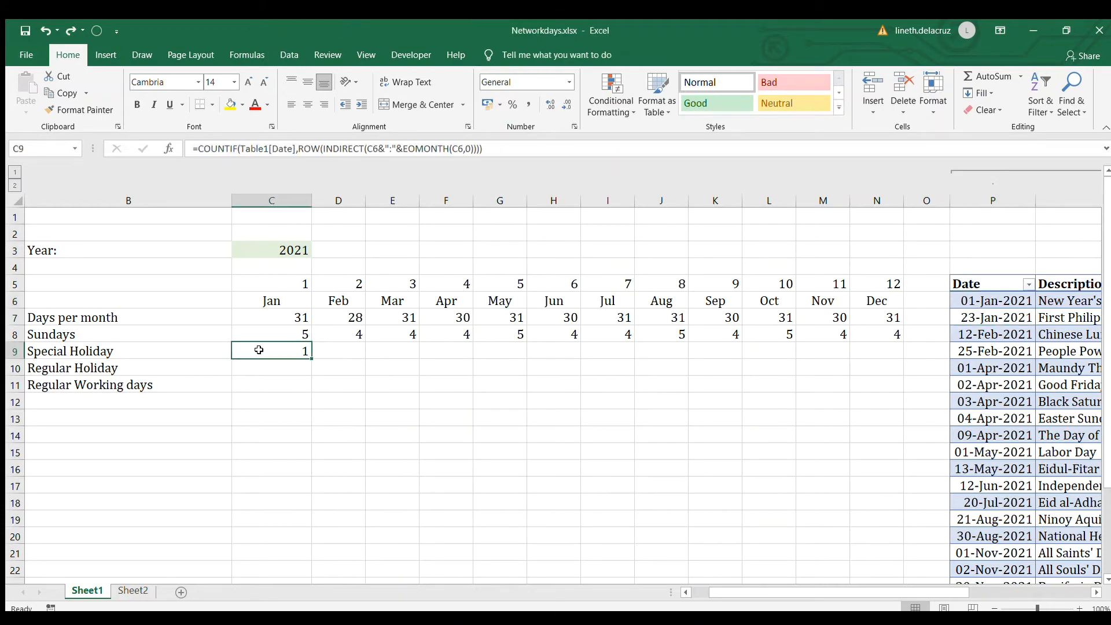
double_click(287, 361)
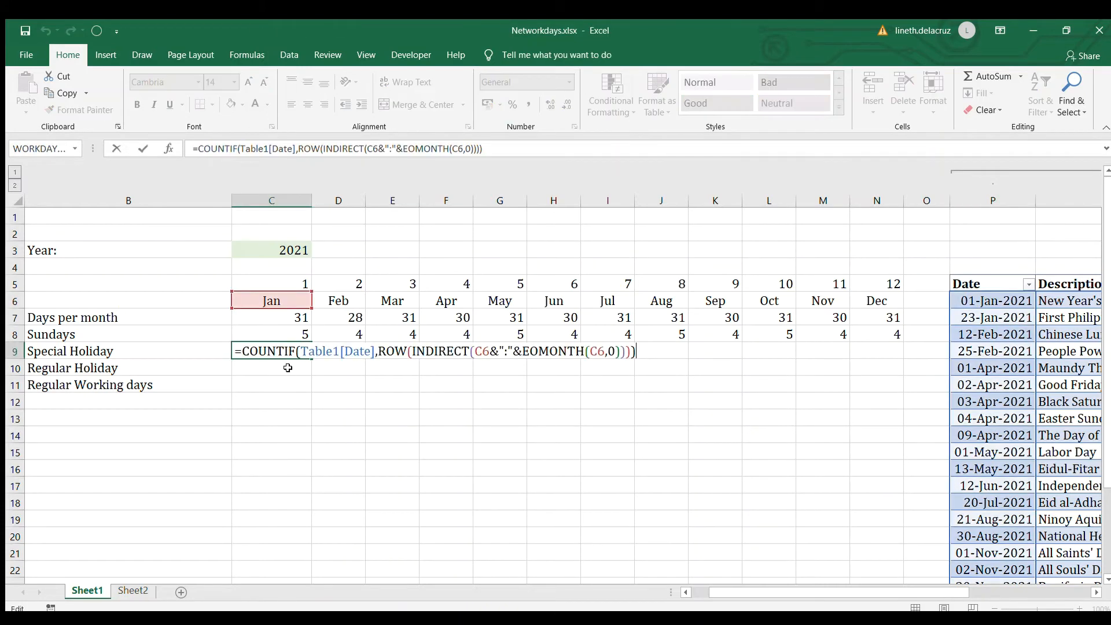
click(243, 352)
drag(392, 351, 628, 352)
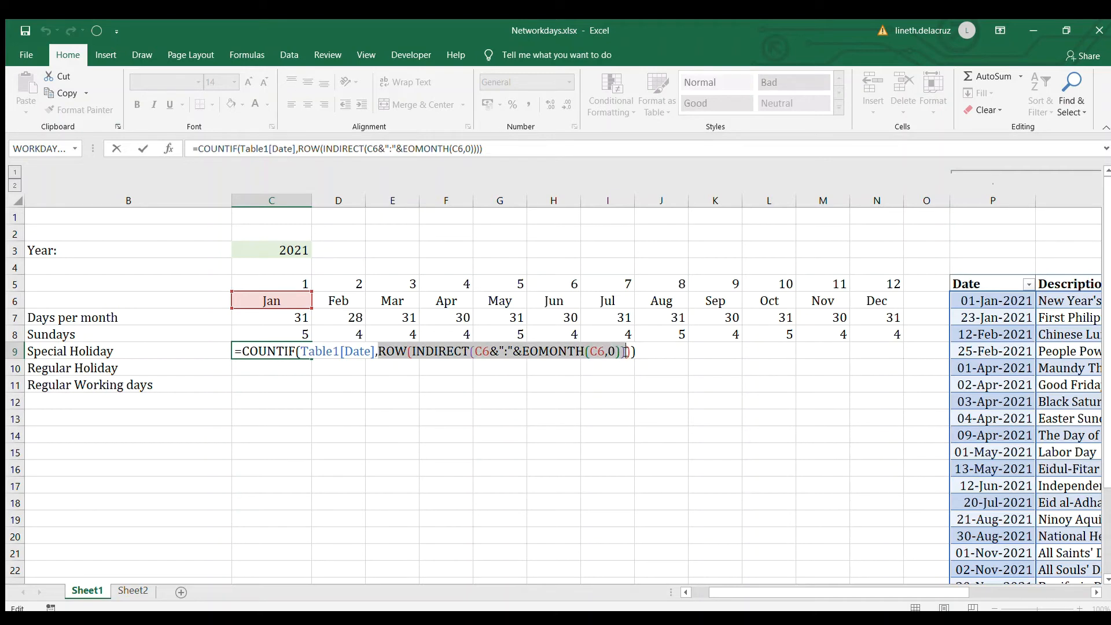
click(619, 368)
key(ctrl+z)
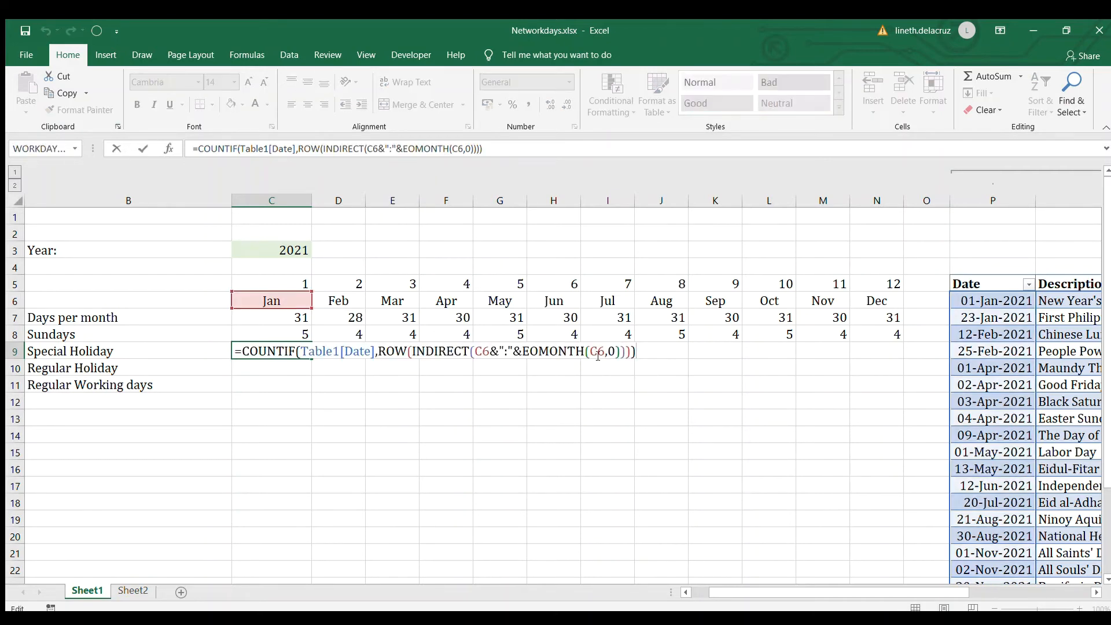
drag(633, 352, 240, 352)
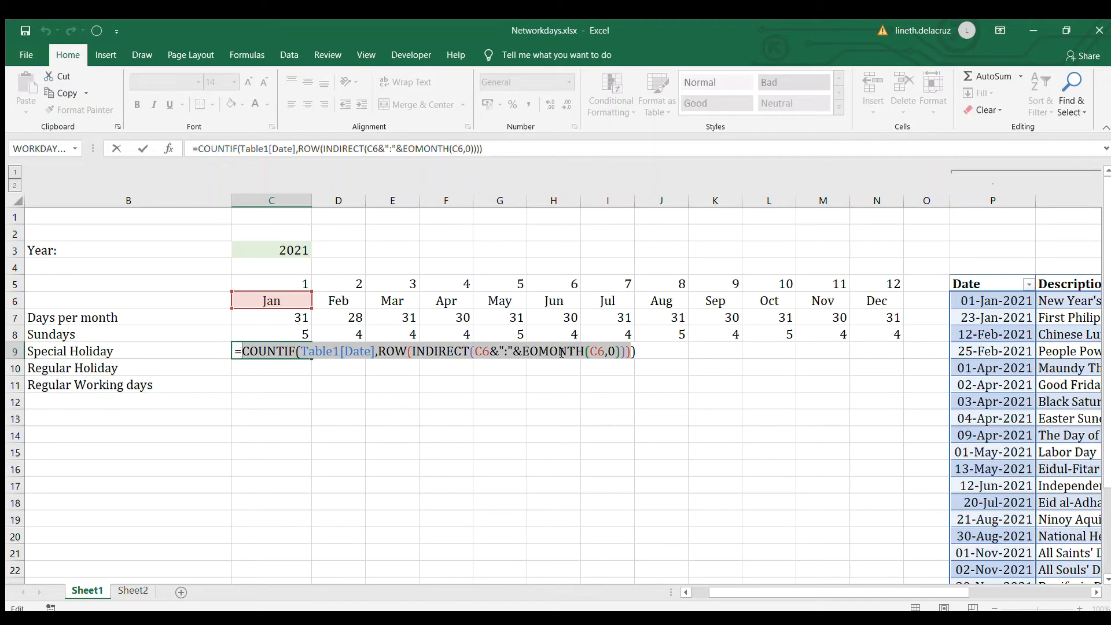
drag(652, 352, 242, 352)
key(F9)
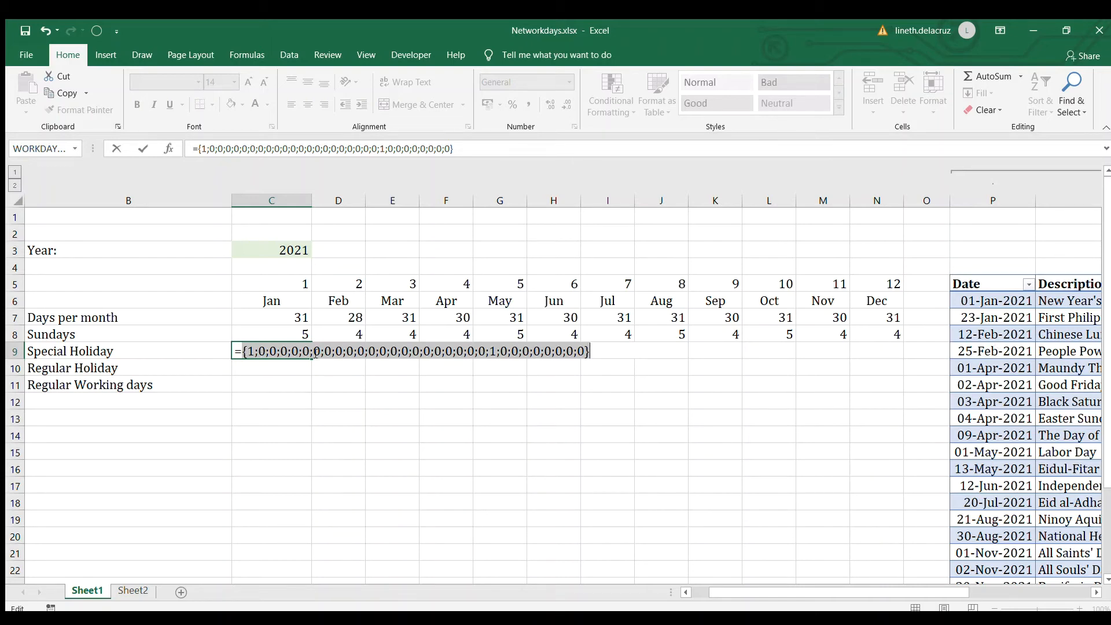
key(Escape)
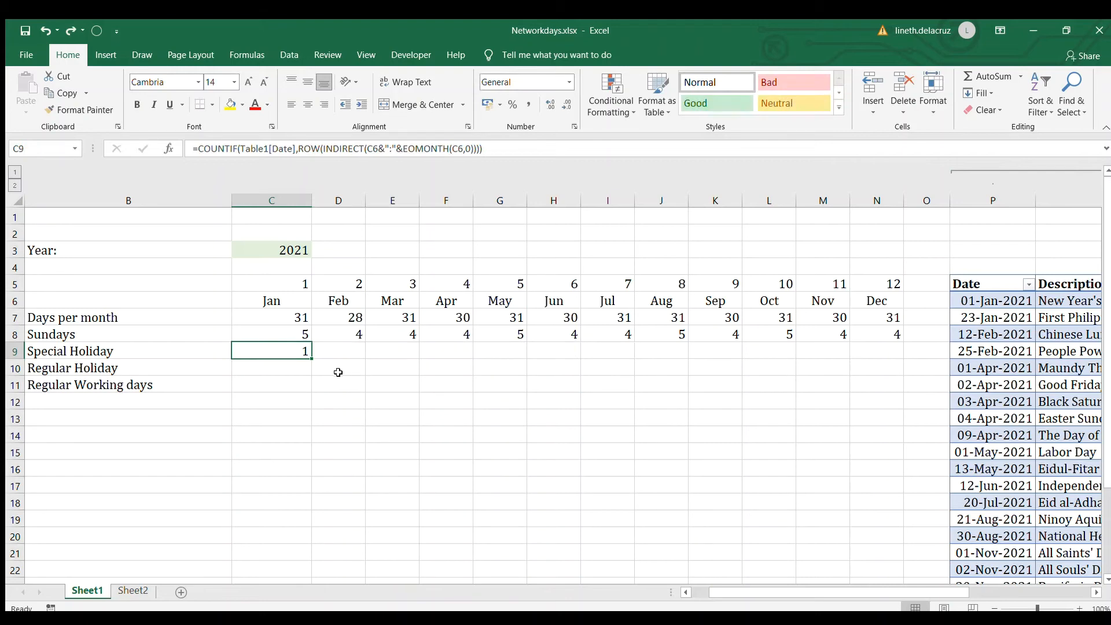
Wrap C9's entire COUNTIF expression in SUMPRODUCT so it adds up the counts for all January dates
key(F2)
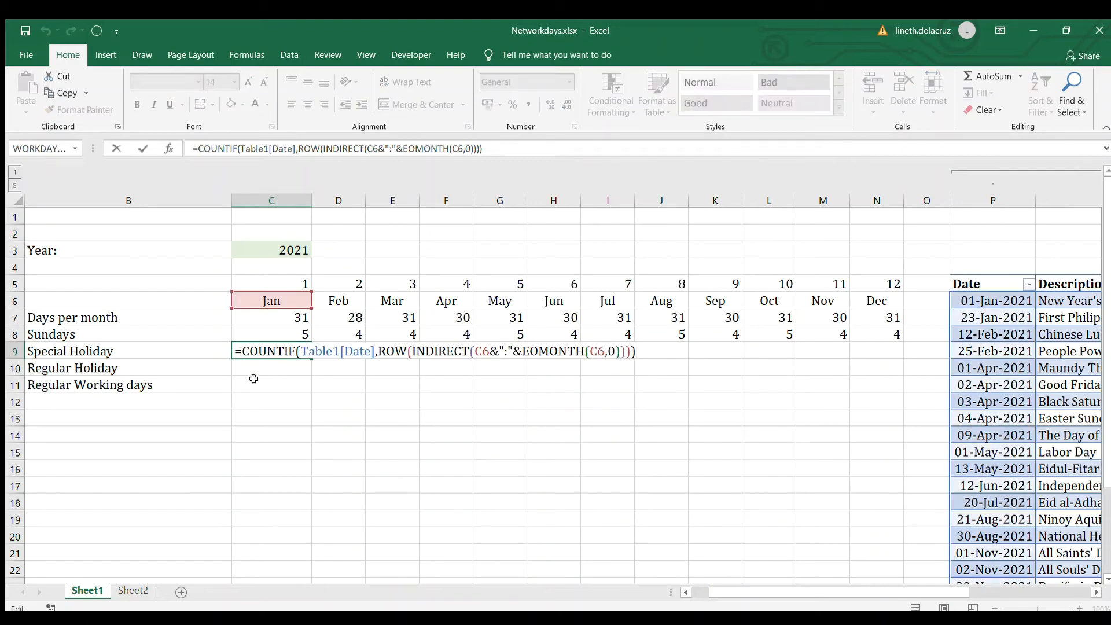
text(sumproduct)
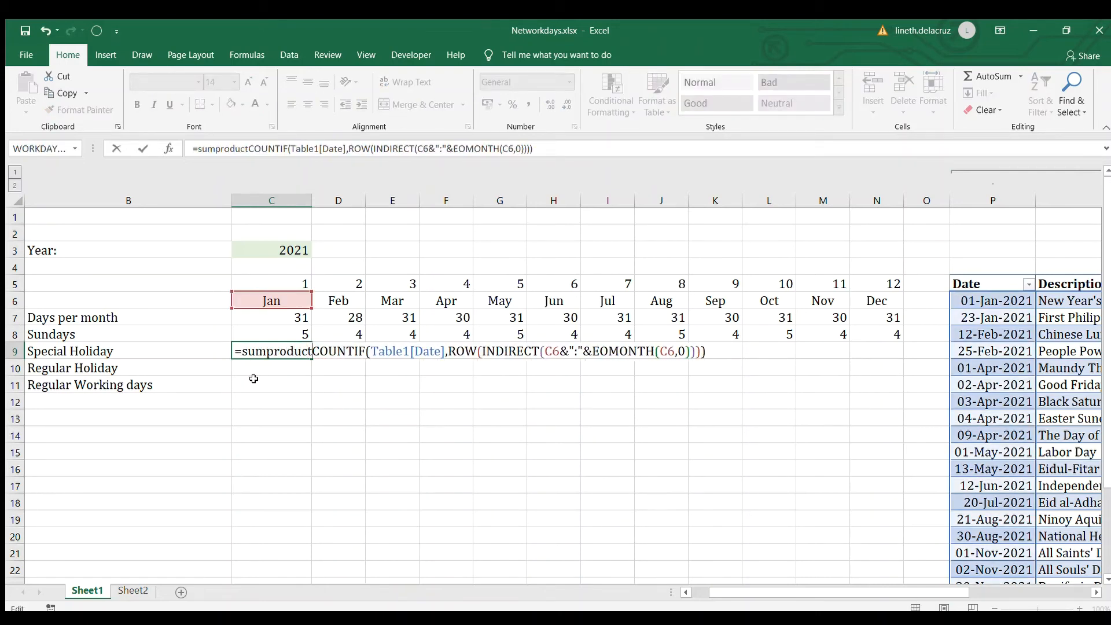
text(()
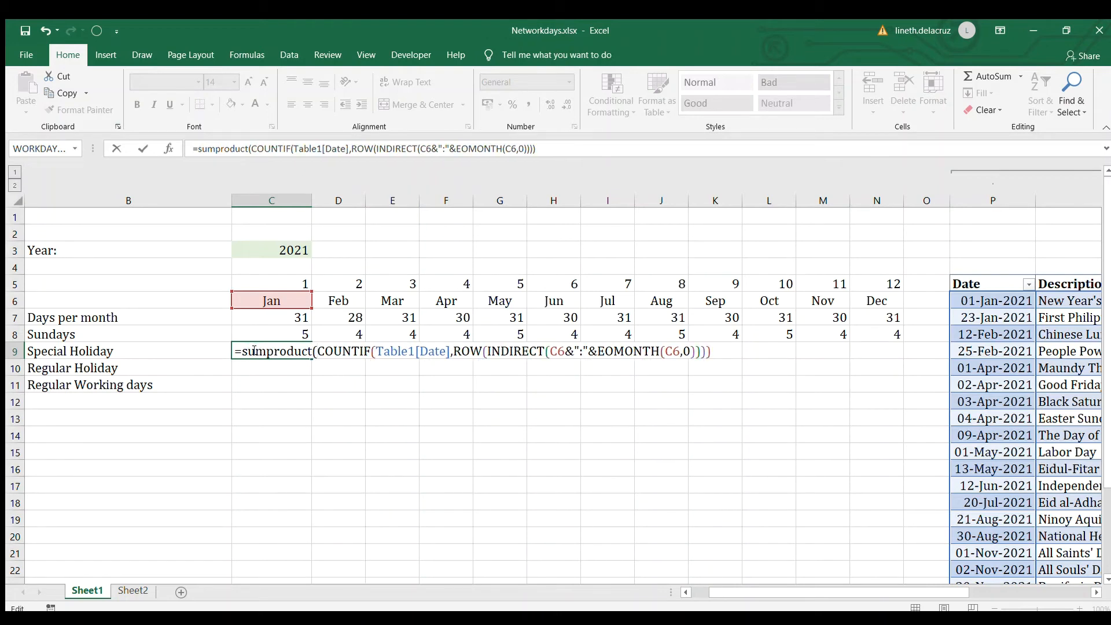
shift+click(719, 355)
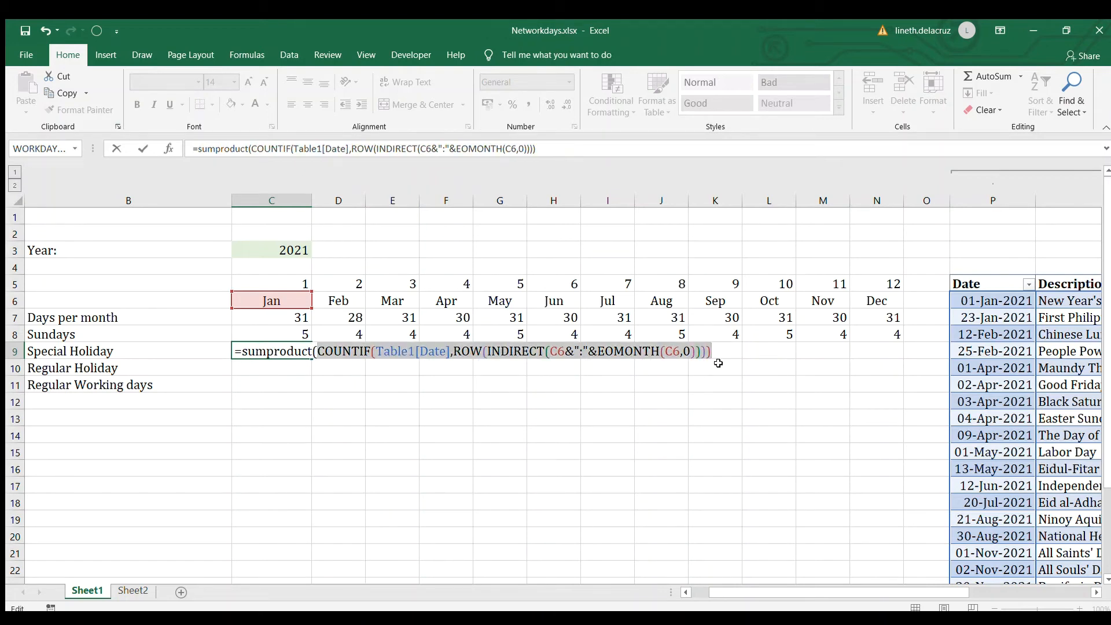
click(720, 351)
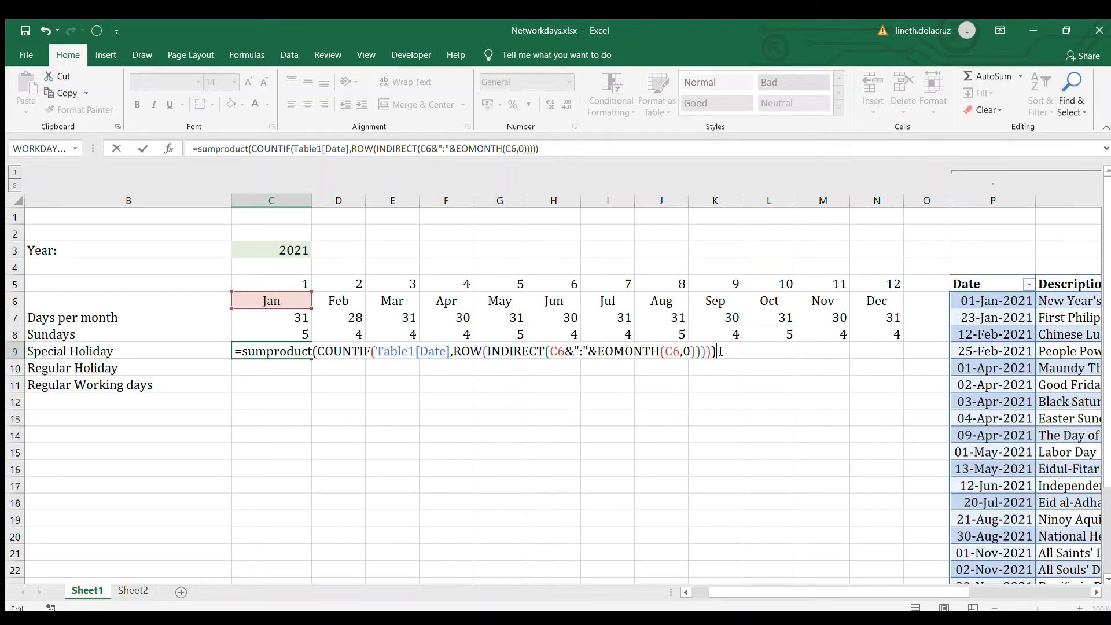
key(Return)
key(Up)
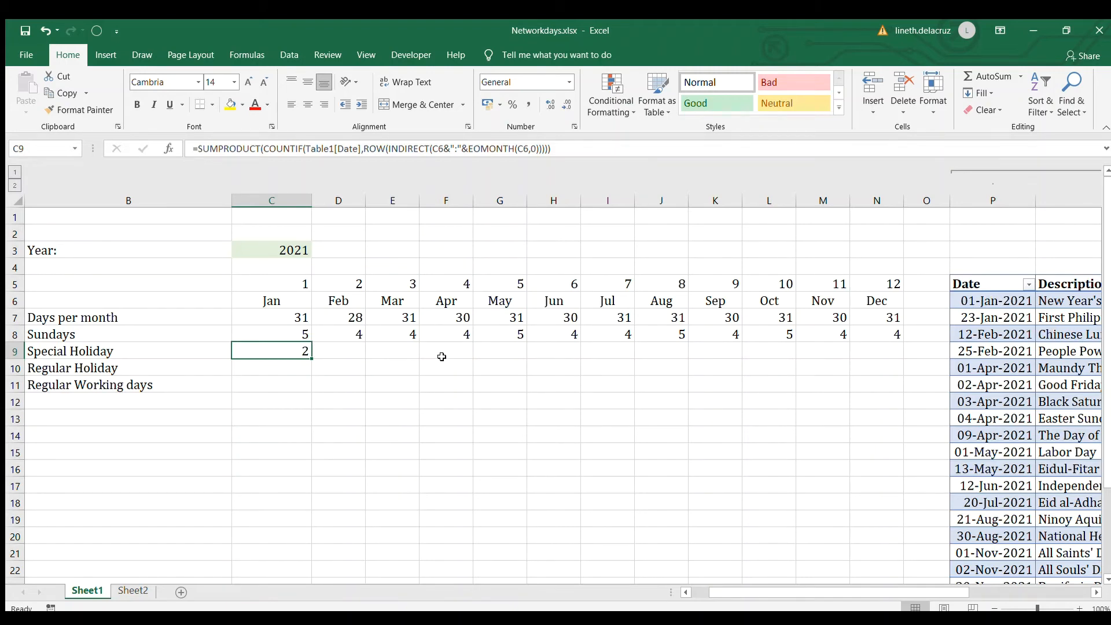
Copy January's SUMPRODUCT formula from C9 across the remaining months in D9:N9
key(ctrl+c)
key(Right)
key(shift+Right)
key(shift+Right)
key(shift+Right)
key(shift+Right)
key(shift+Right)
key(shift+Right)
key(shift+Right)
key(shift+Right)
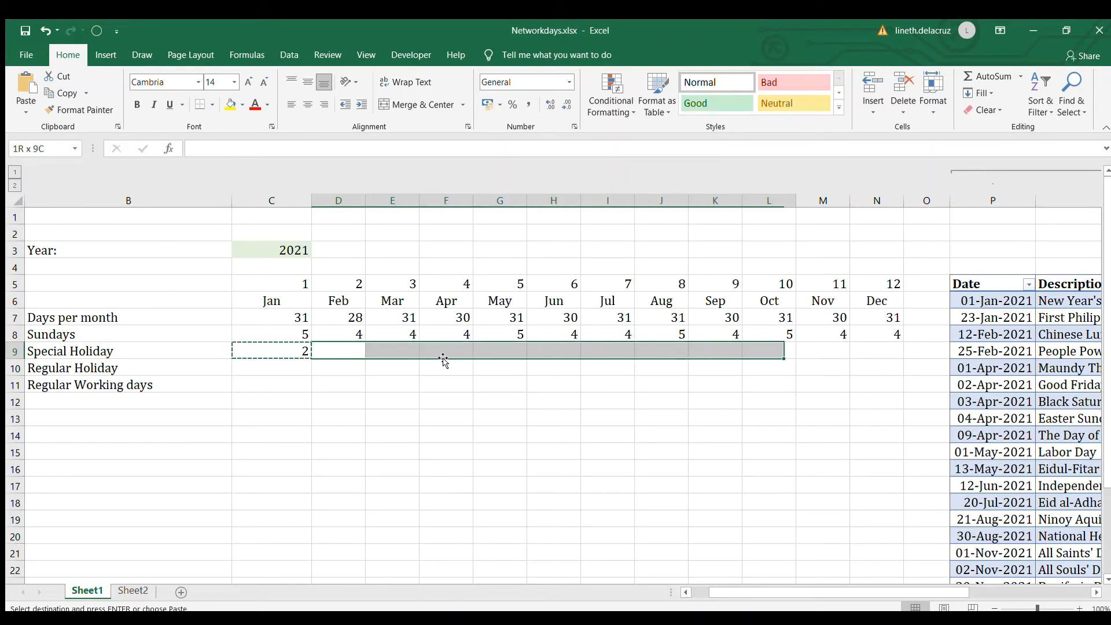
key(shift+Right)
key(shift+Right)
key(ctrl+v)
Compare the February and April counts in row 9 with the holiday list's dates, and examine the list's holiday types
click(339, 351)
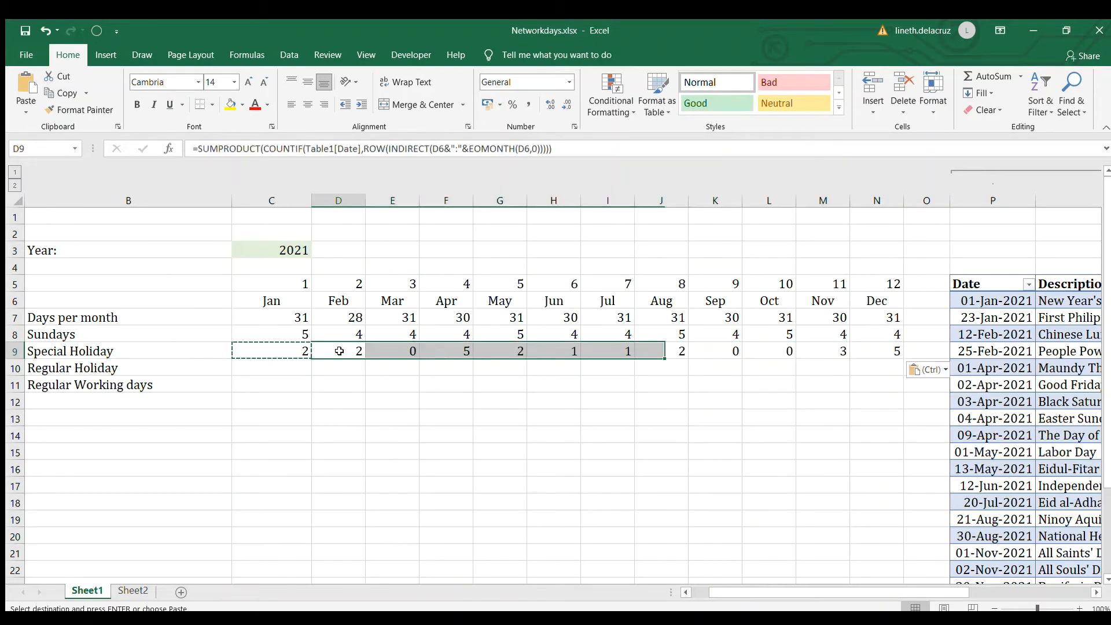
drag(1005, 332, 991, 435)
click(454, 351)
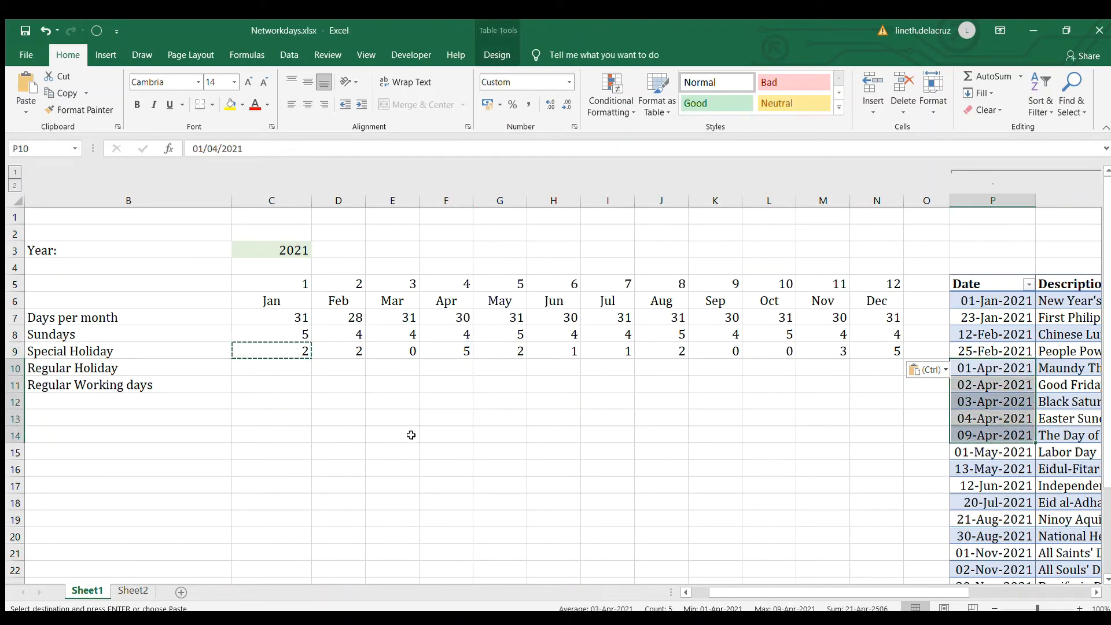
click(281, 348)
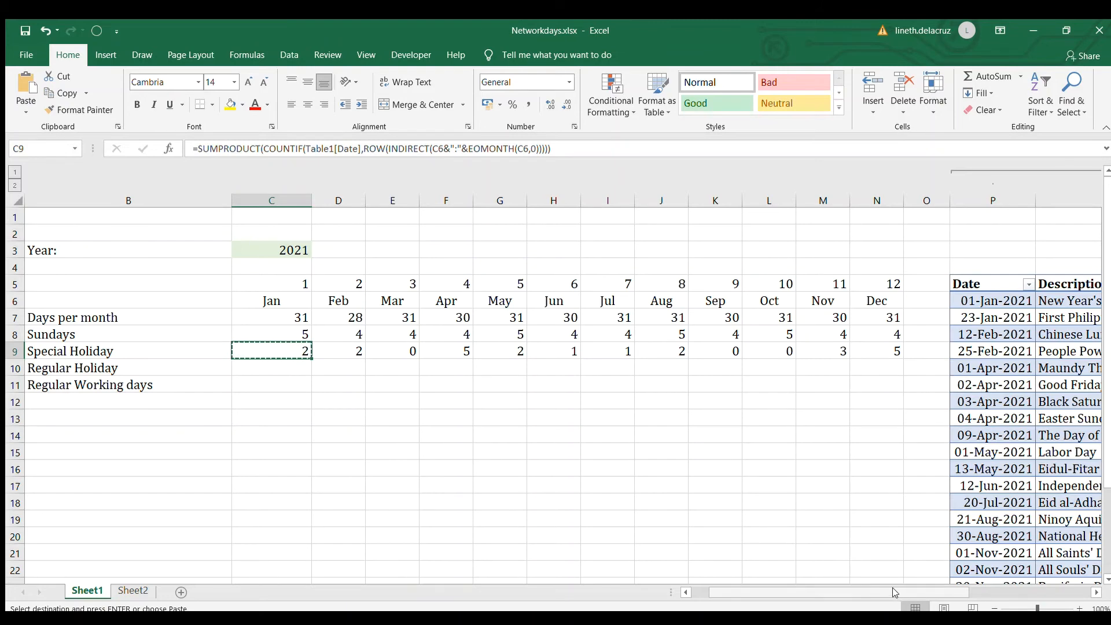
drag(895, 593, 946, 593)
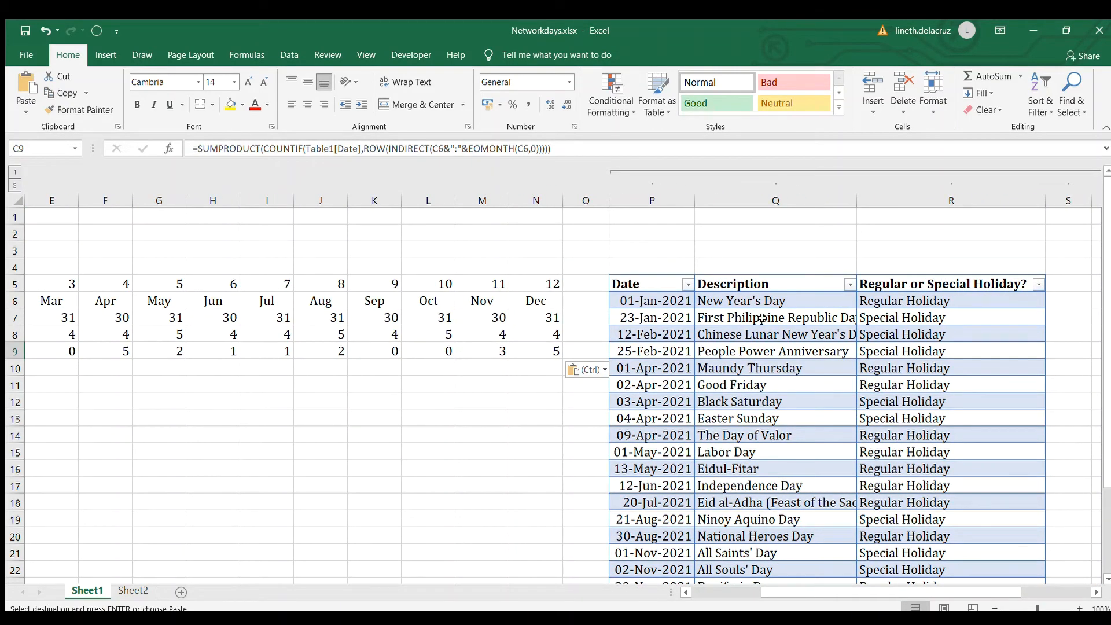
Change C9's COUNTIF to COUNTIFS and add Table1[Regular or Special Holiday?] as the second criteria range
click(647, 301)
drag(712, 300, 922, 318)
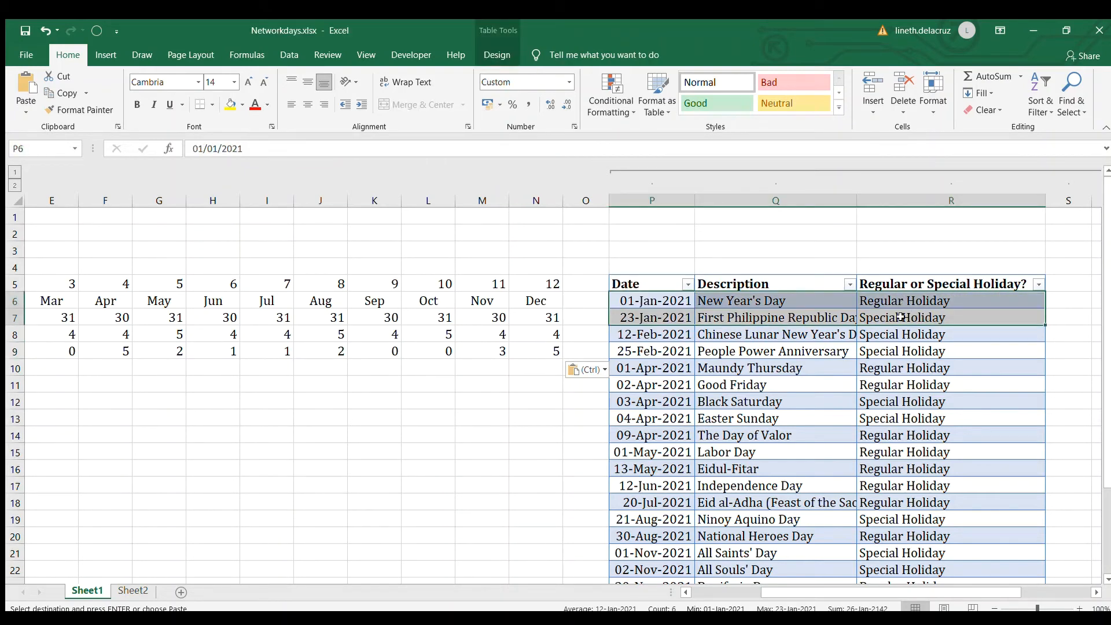
drag(845, 592, 572, 589)
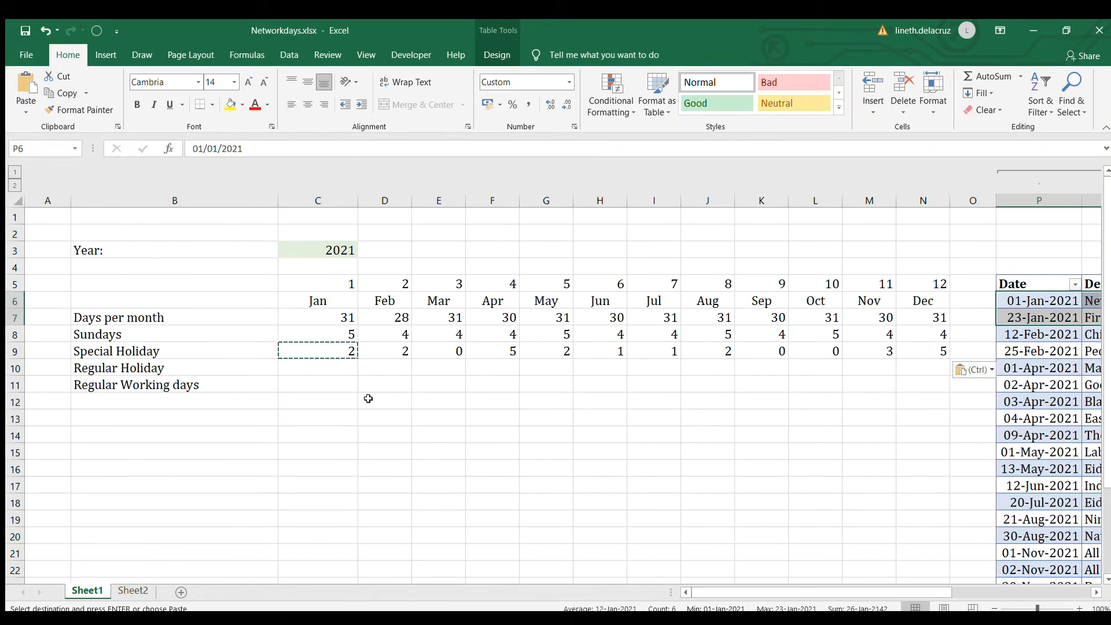
double_click(335, 351)
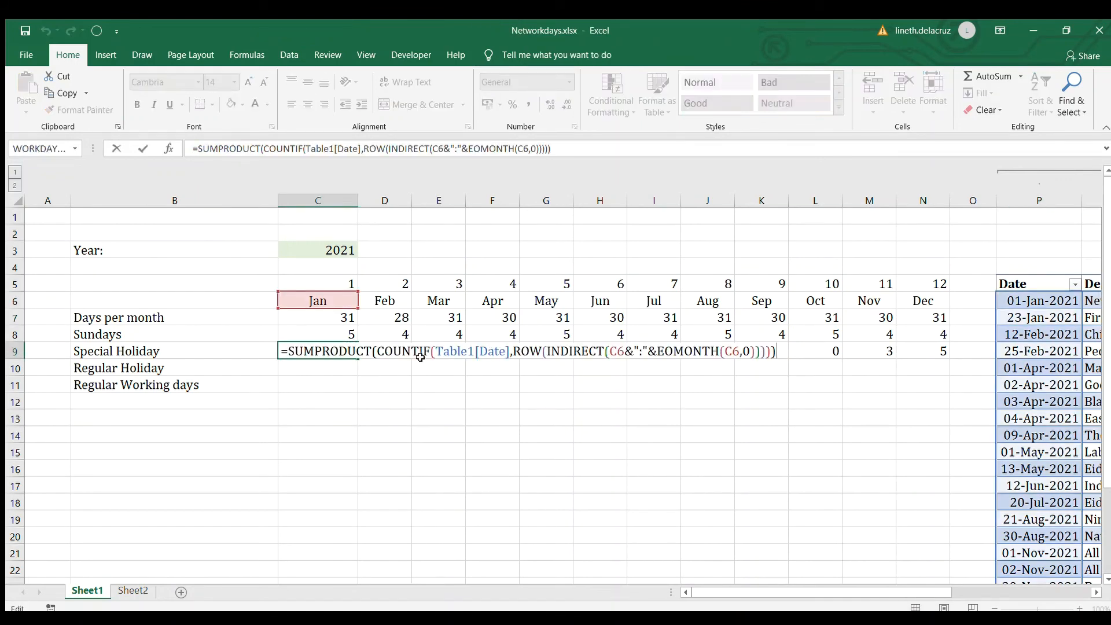
click(431, 352)
text(s)
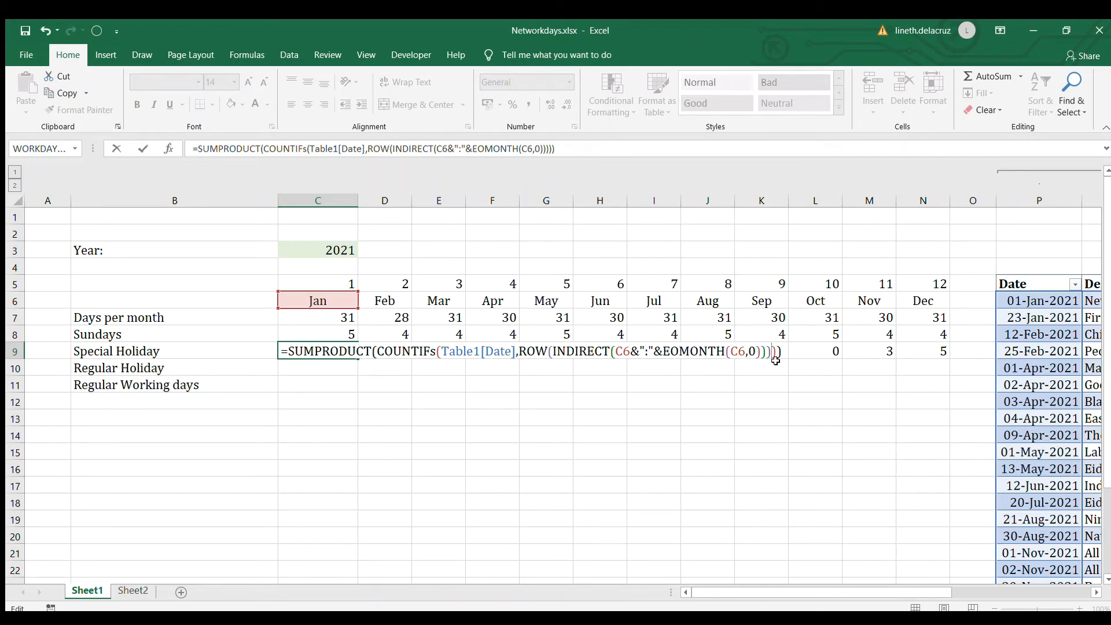
text(,)
drag(791, 594, 960, 589)
click(754, 300)
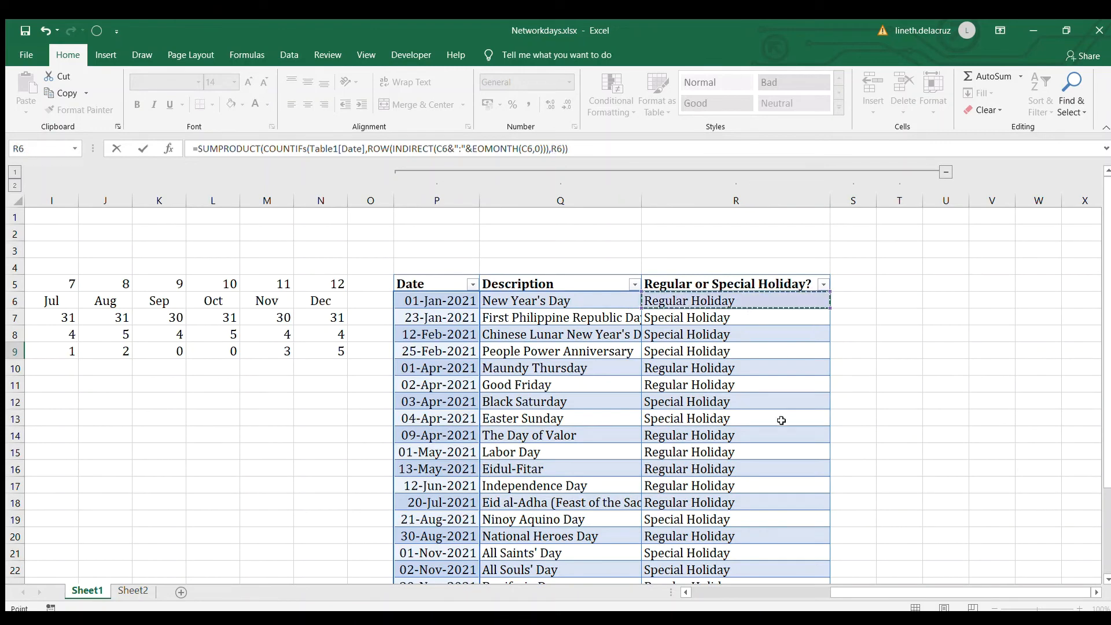
scroll(749, 510, down, 4)
shift+click(748, 470)
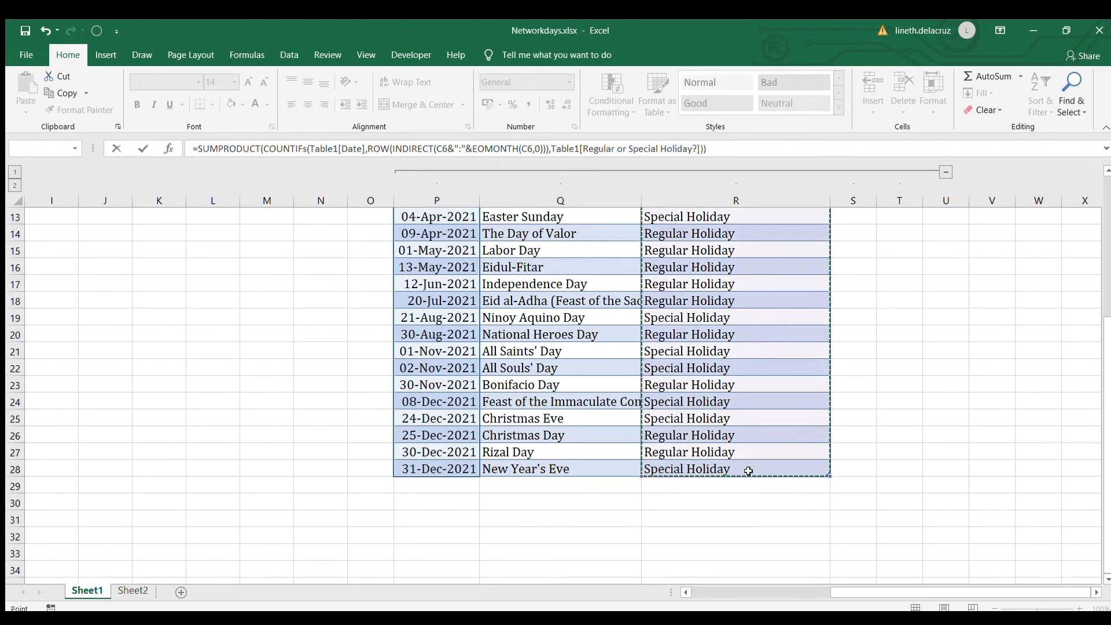
Complete C9's COUNTIFS with the absolute reference $B$9, the Special Holiday label, as the second criterion
text(,)
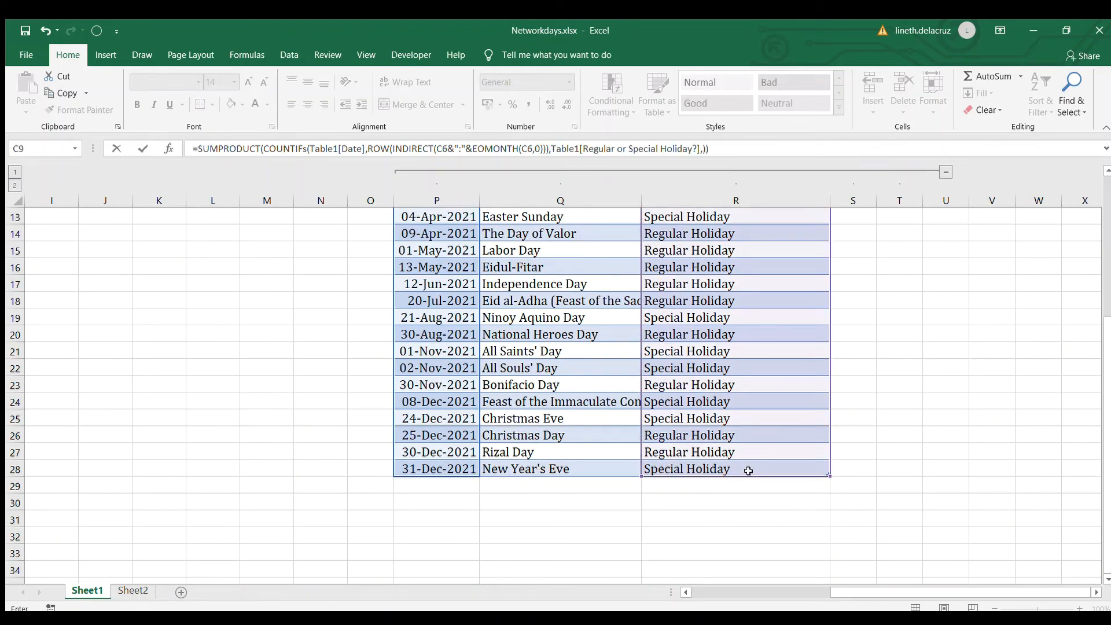
scroll(748, 470, up, 3)
drag(852, 590, 601, 569)
click(187, 299)
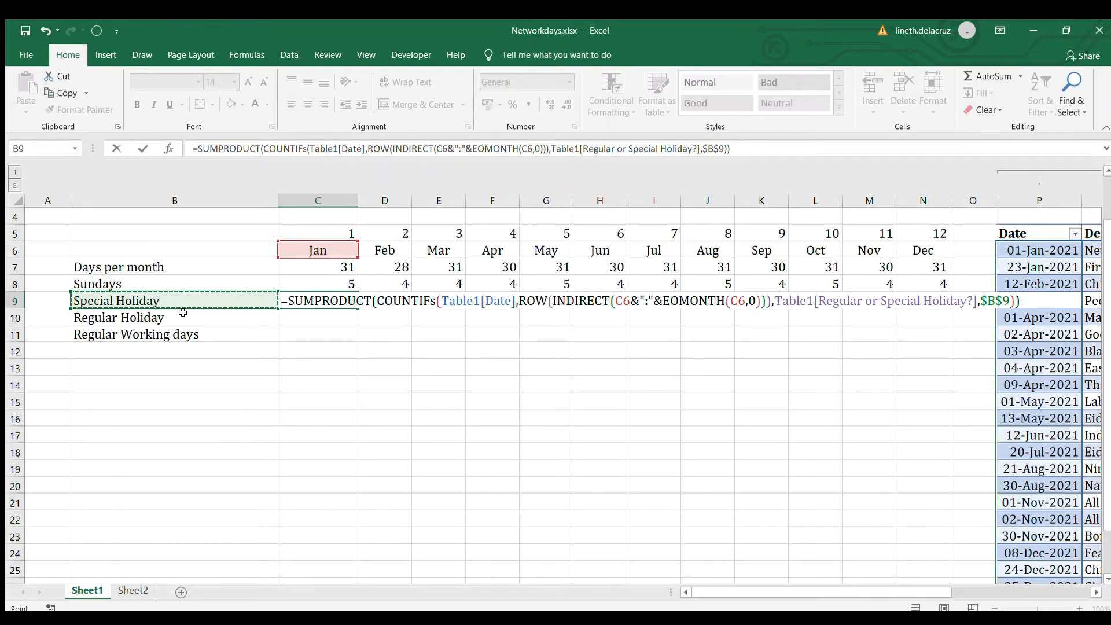
key(Return)
Copy January's COUNTIFS-based formula from C9 across the remaining months in D9:N9
key(Up)
key(ctrl+c)
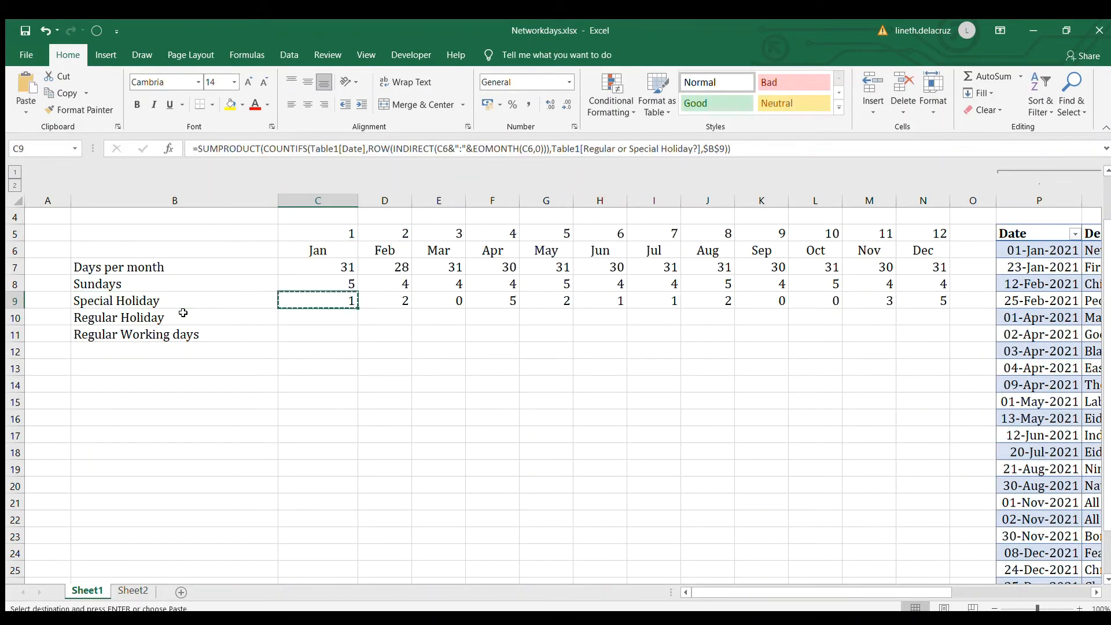
key(Right)
key(ctrl+shift+Right)
key(ctrl+v)
key(Left)
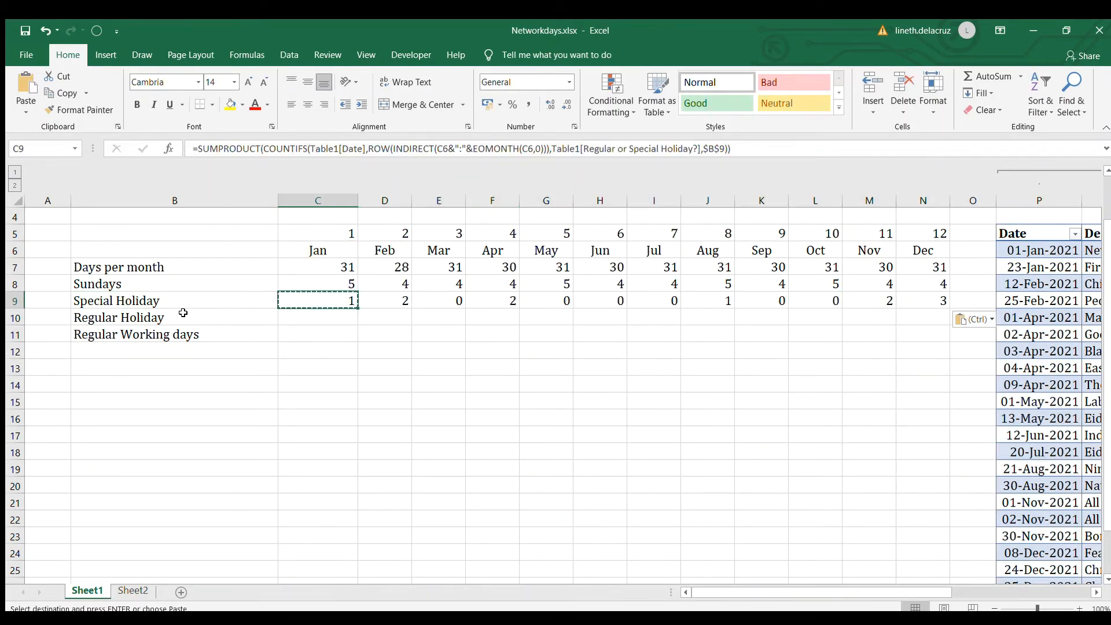
Compare the January and April special holiday counts in row 9 with the holiday list's dates and types, including Easter Sunday
scroll(298, 335, up, 1)
scroll(1016, 310, right, 3)
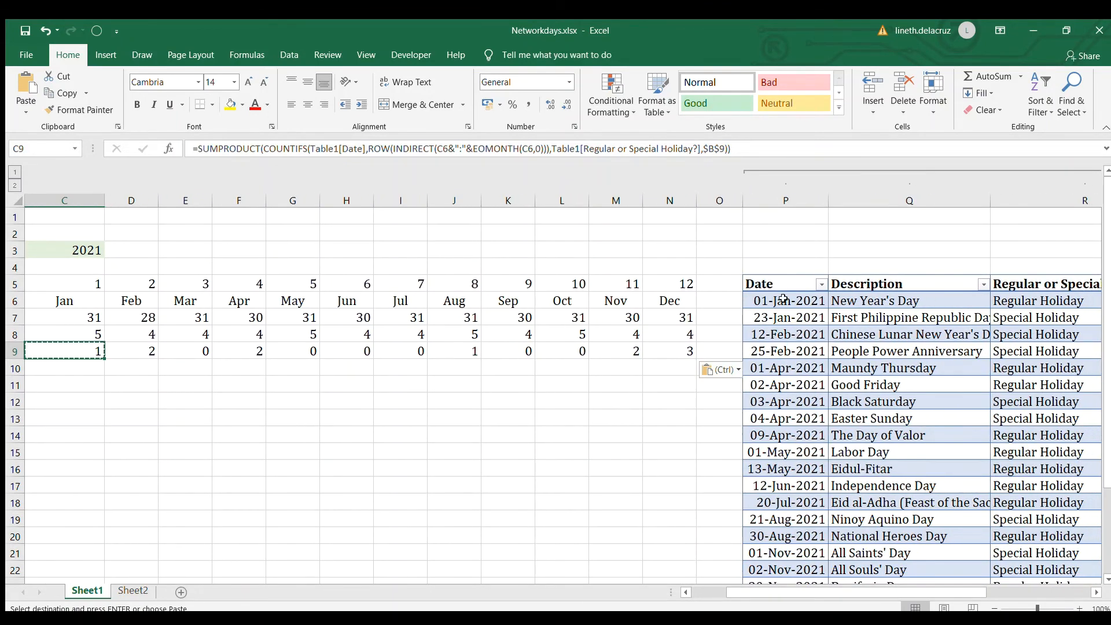
drag(787, 317, 1003, 316)
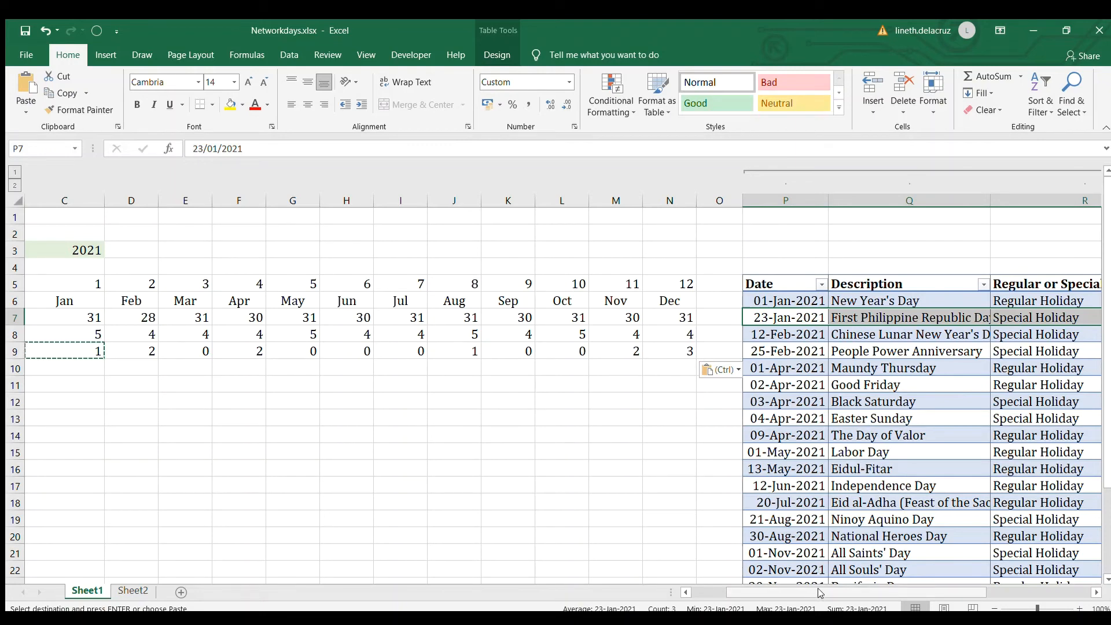
click(249, 347)
key(shift+Right)
click(250, 347)
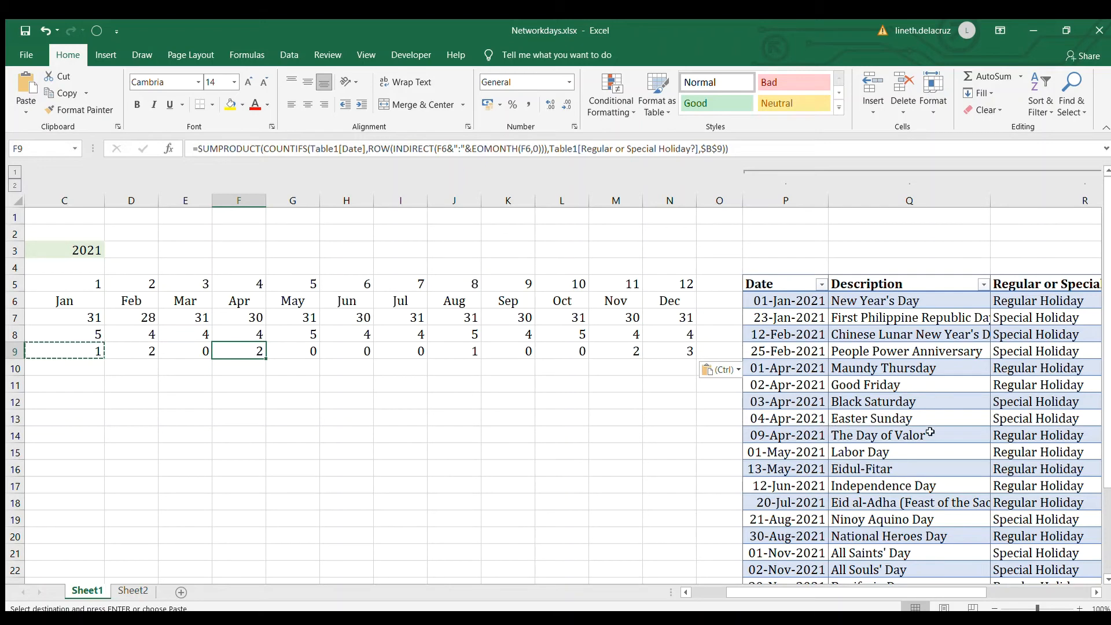
drag(848, 589, 894, 589)
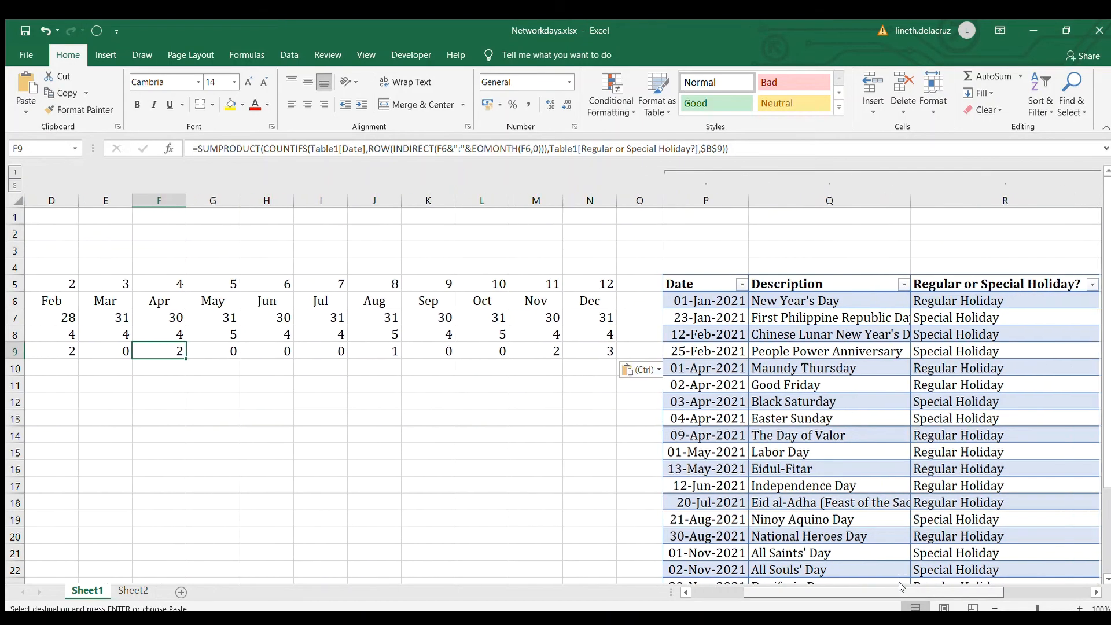
click(845, 451)
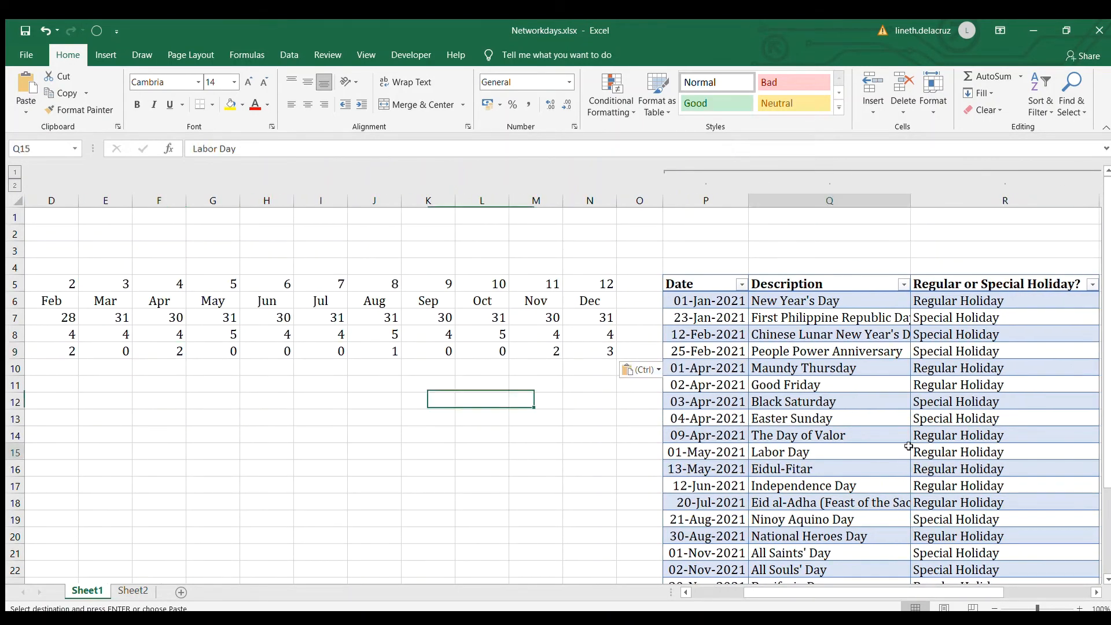
click(734, 419)
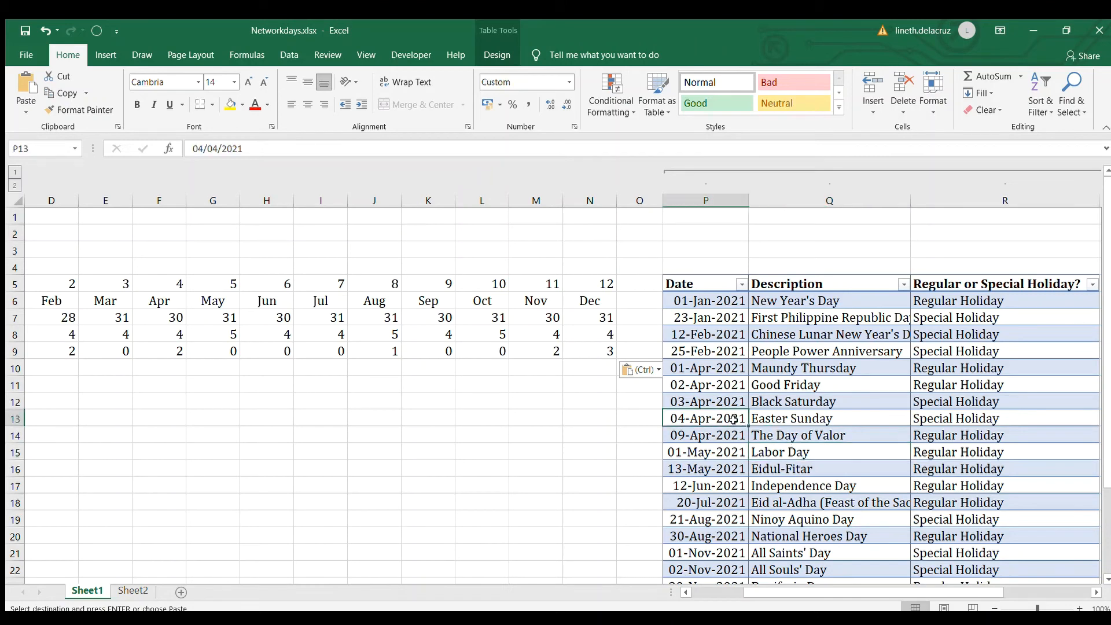
click(710, 387)
drag(936, 381, 947, 431)
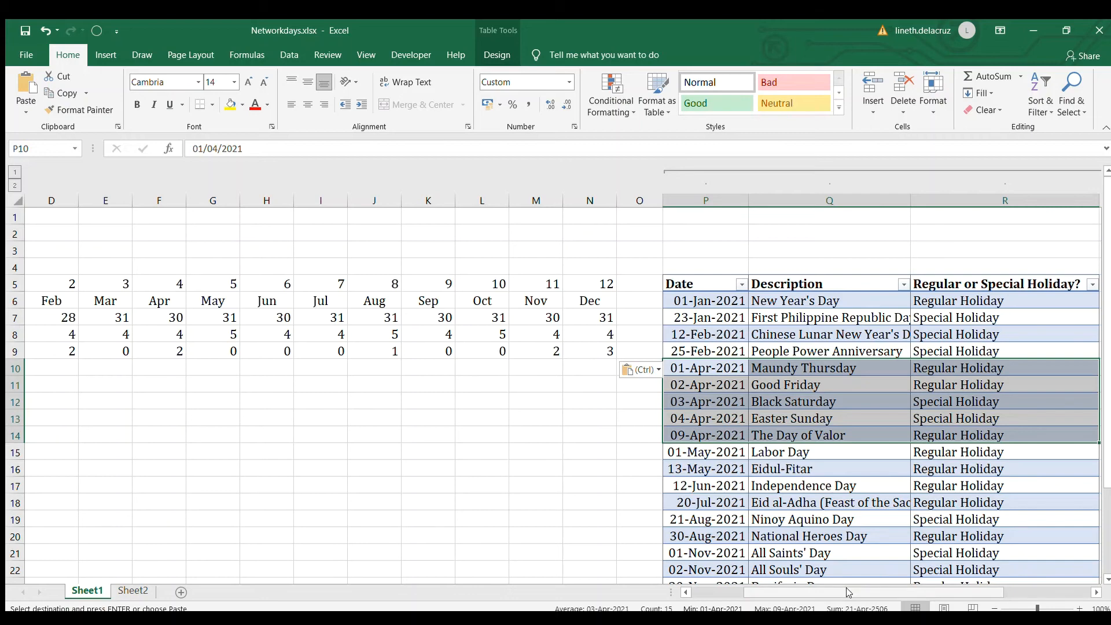
Add a "not on a Sunday" column to the holiday table in S5 and fit column S to its heading
drag(849, 593, 935, 592)
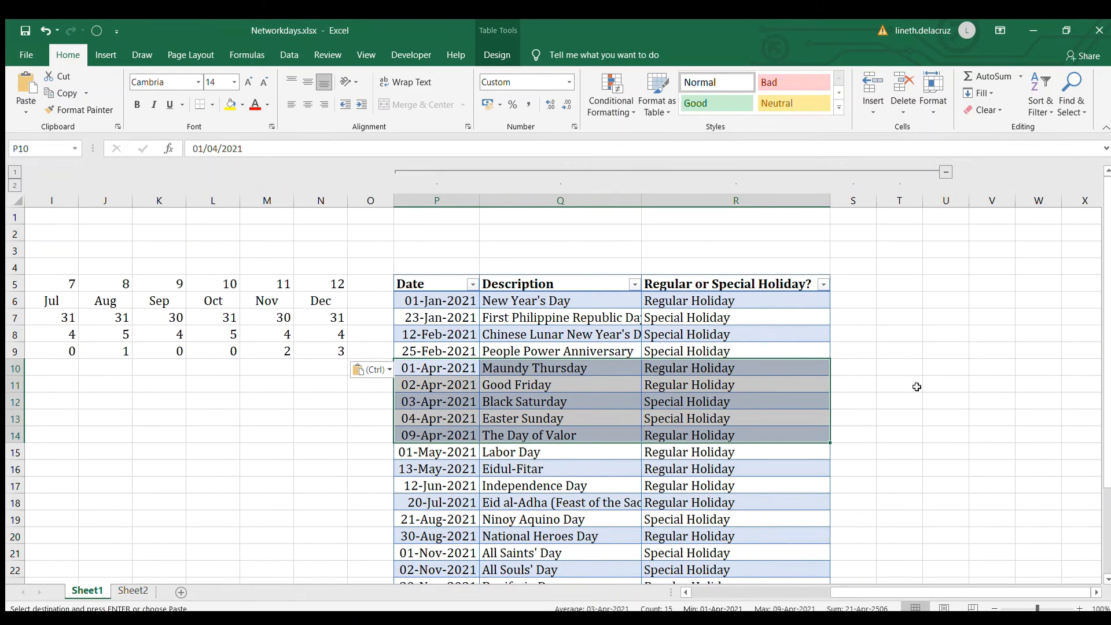
click(850, 283)
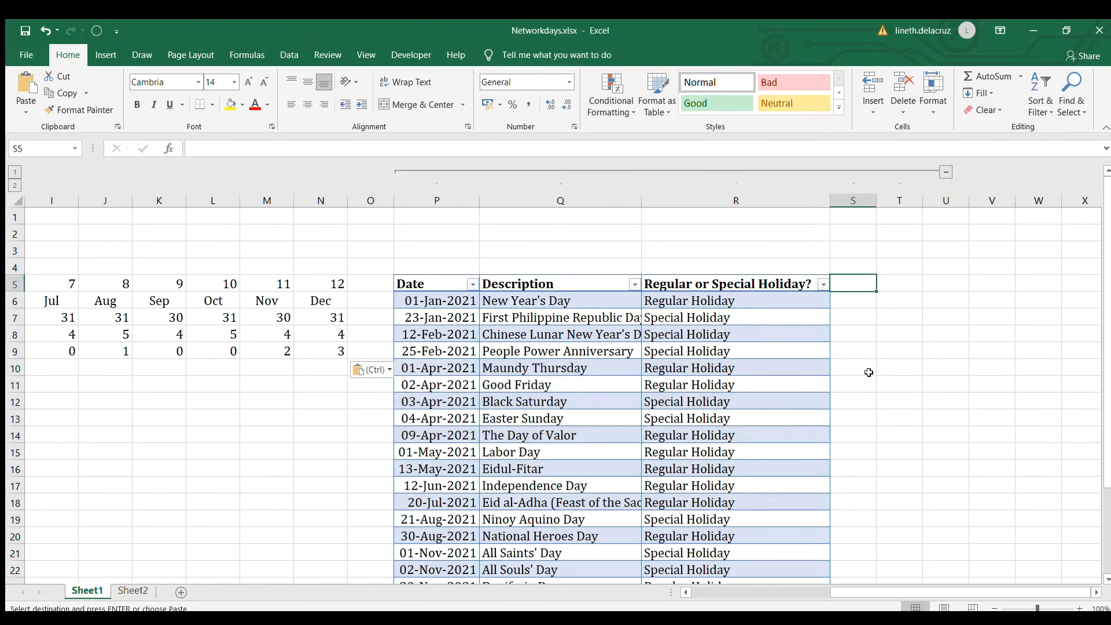
text(not on a SDu)
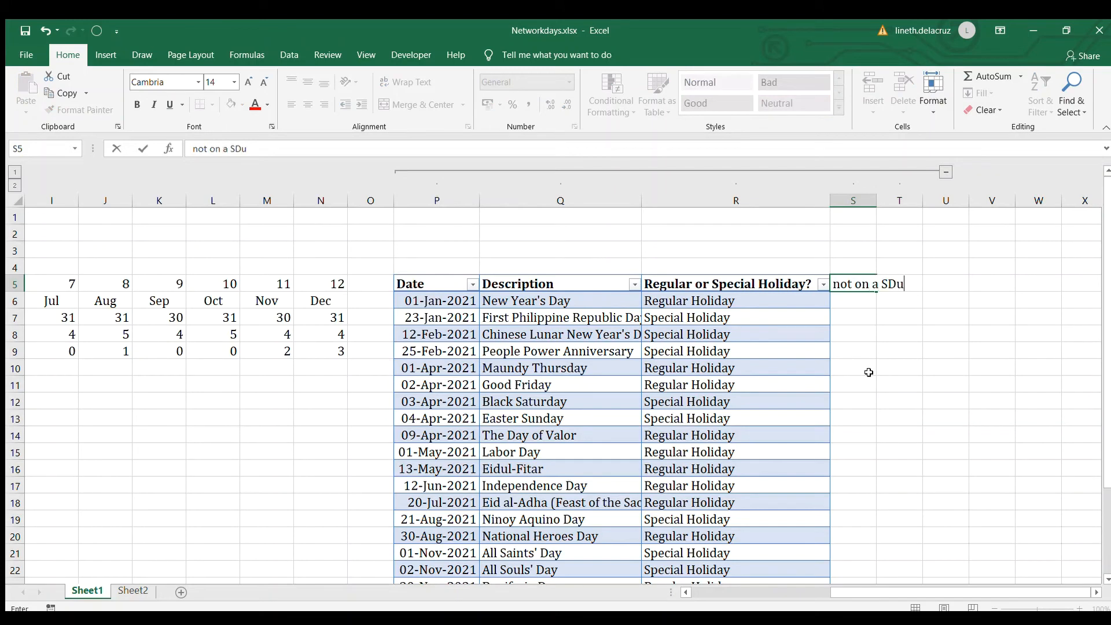
key(BackSpace)
key(BackSpace)
text(unday)
key(Return)
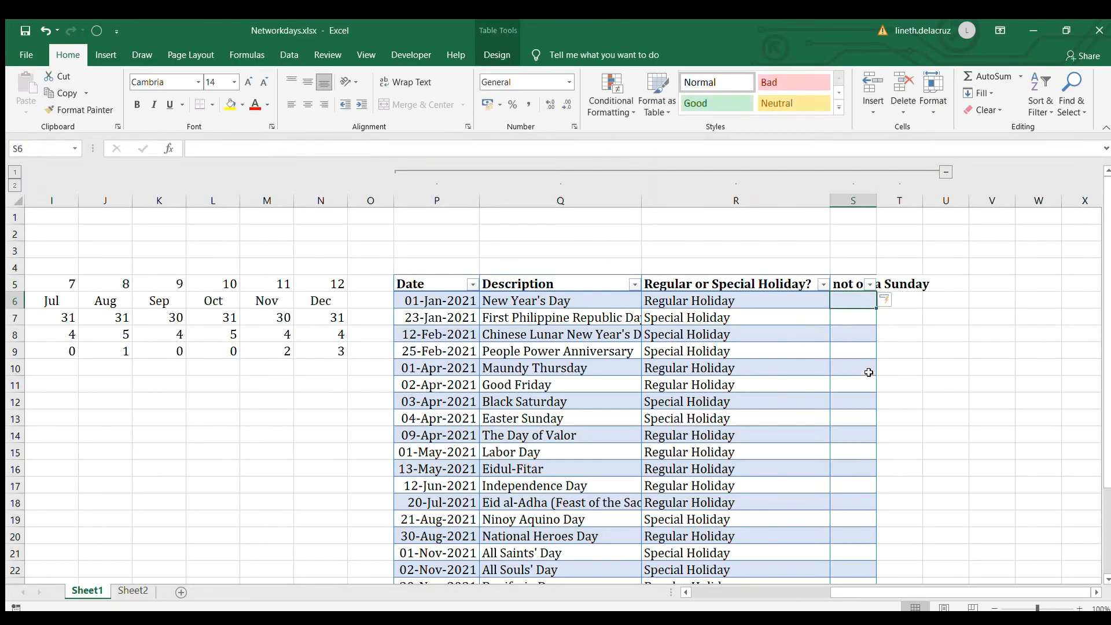
double_click(875, 196)
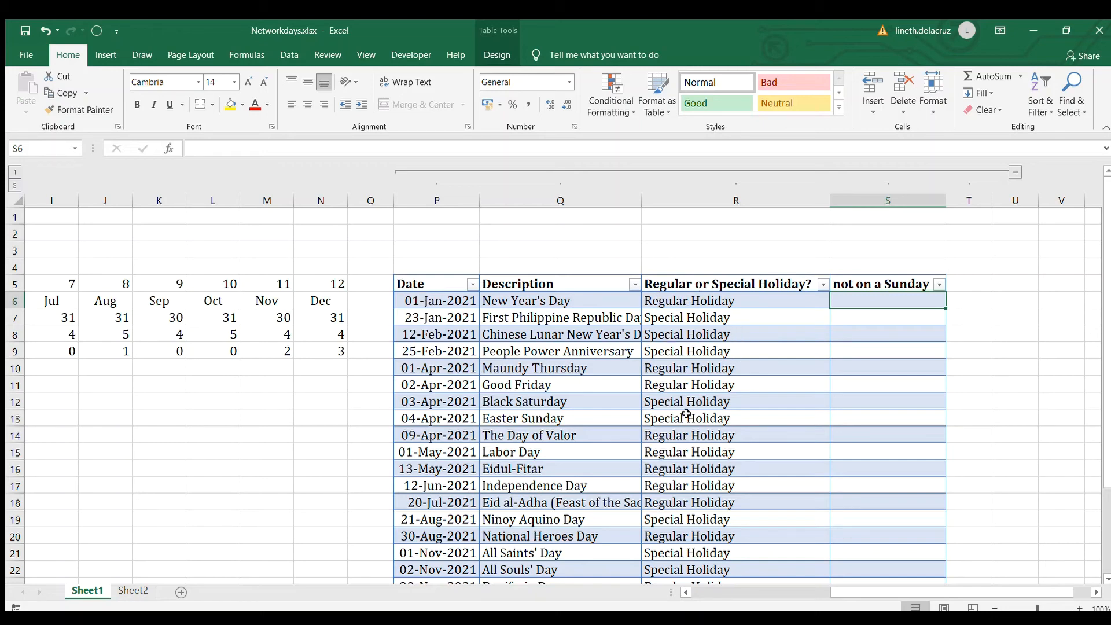
text(=weekday)
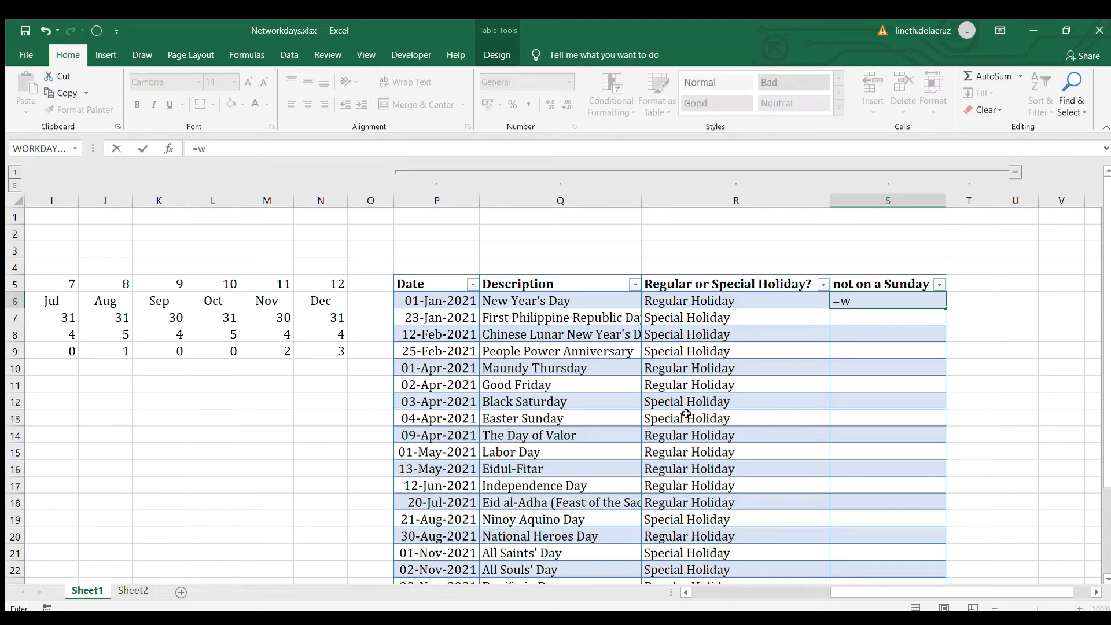
key(BackSpace)
key(BackSpace)
text(ay()
key(Left)
key(Left)
key(Left)
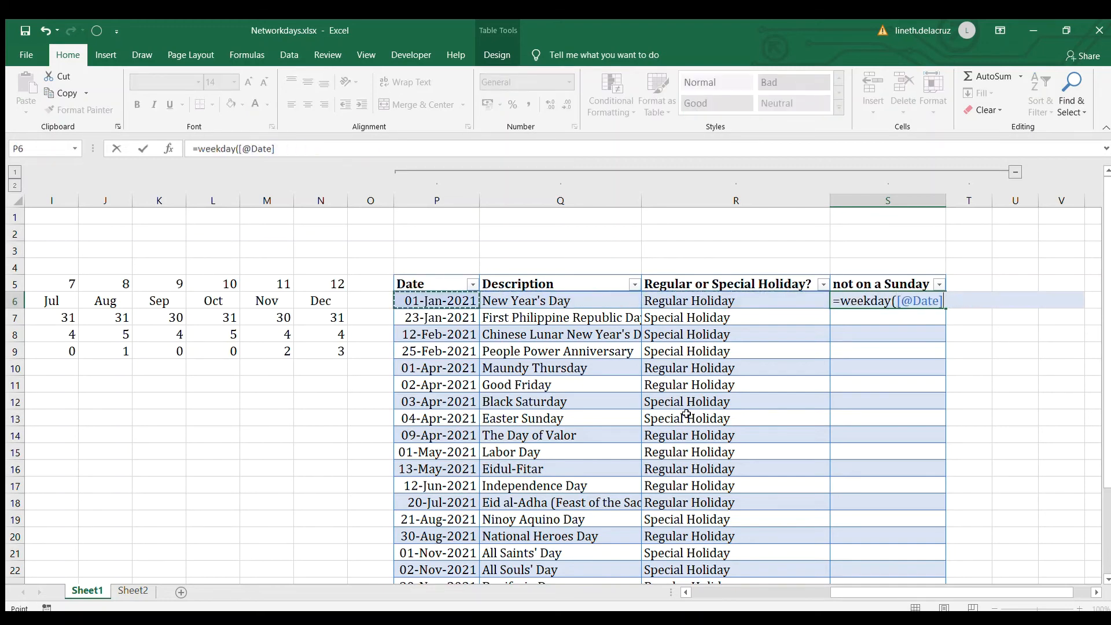
text(,1)
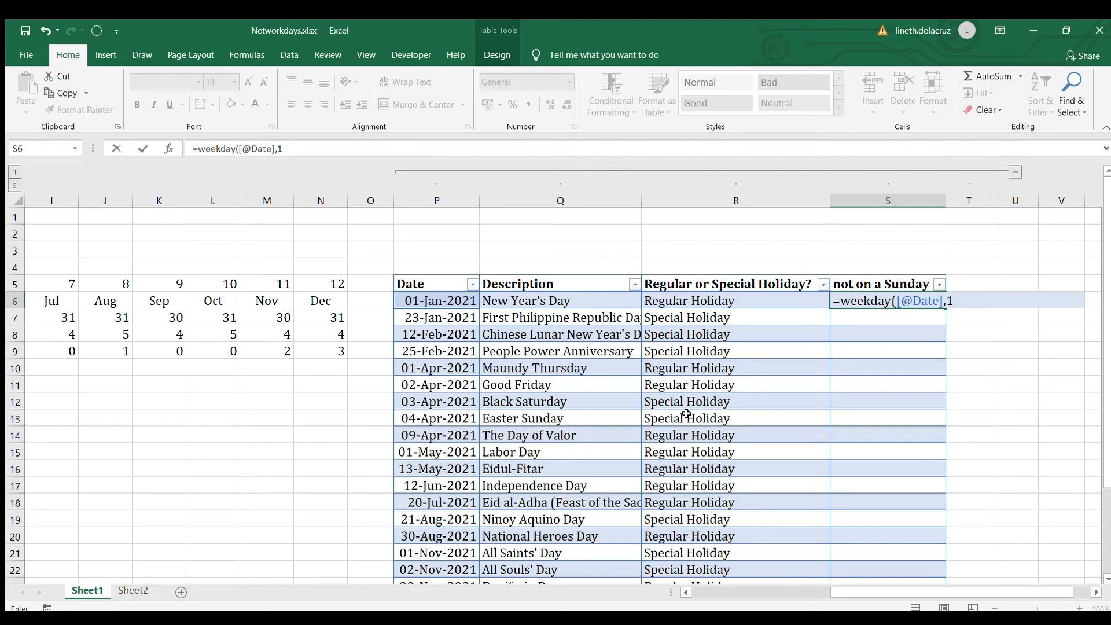
key(ctrl+Return)
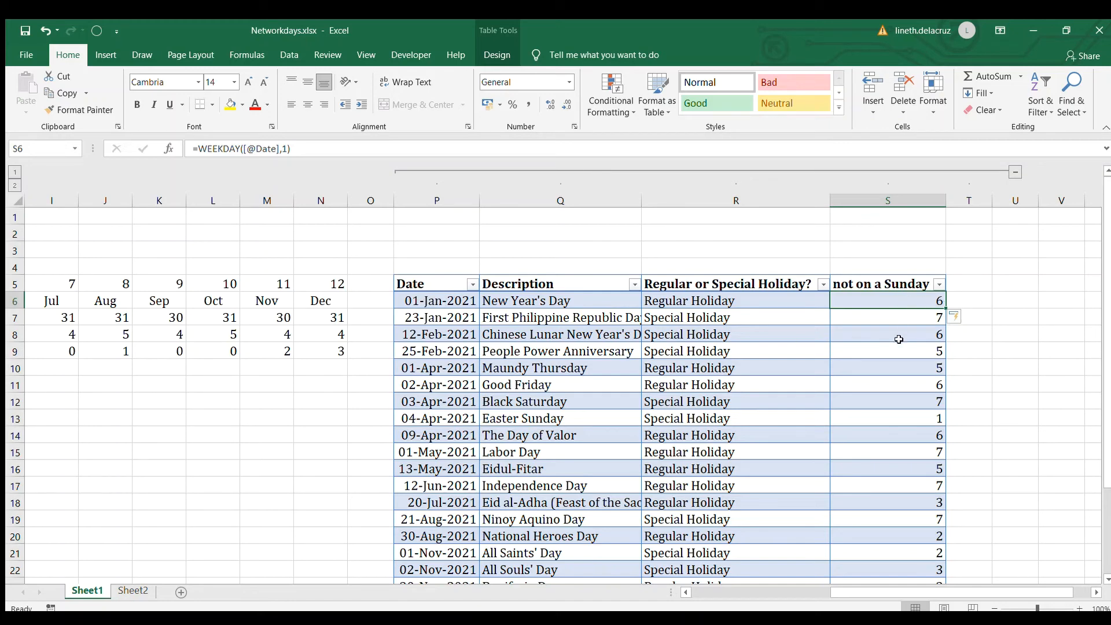
Wrap S6's WEEKDAY in an IF that returns [@[Regular or Special Holiday?]] when the weekday is <>1 and "" otherwise
key(F2)
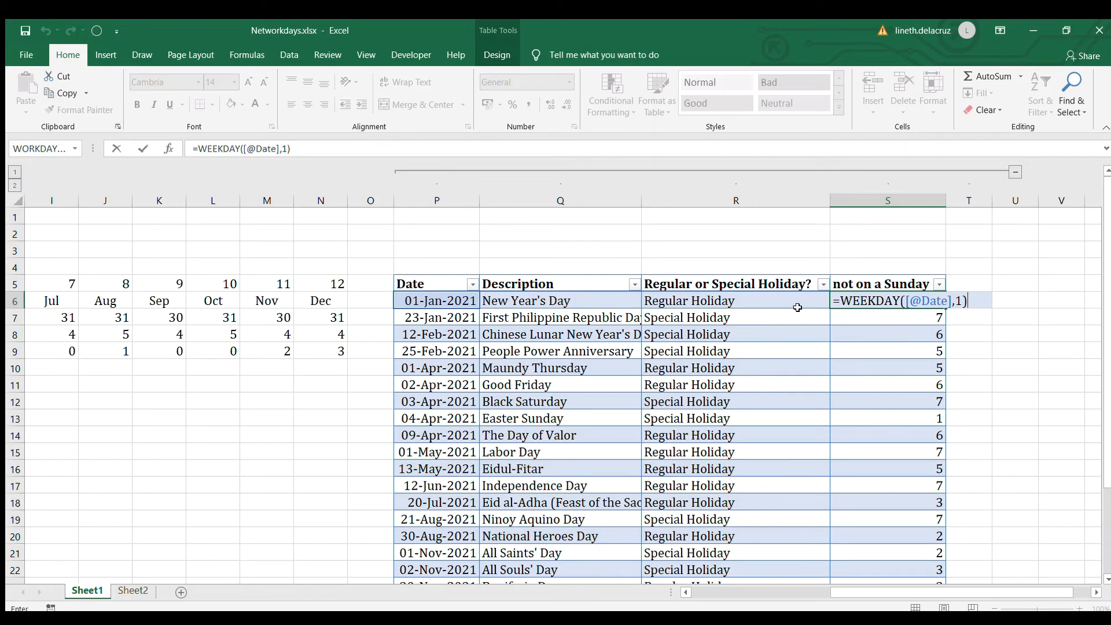
click(839, 301)
text(if()
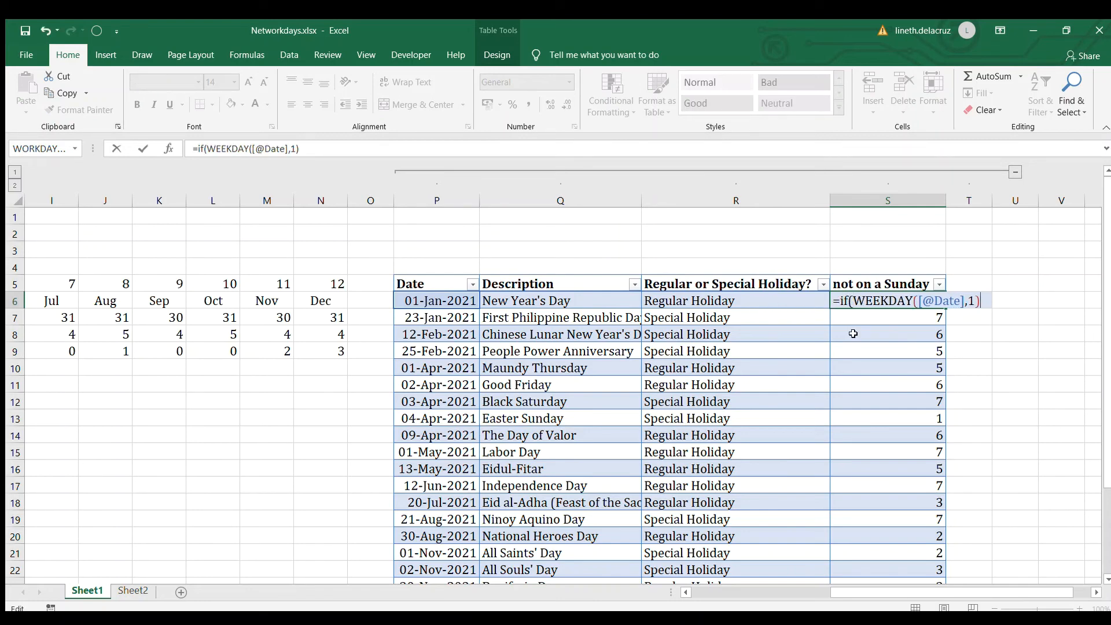
text(<>)
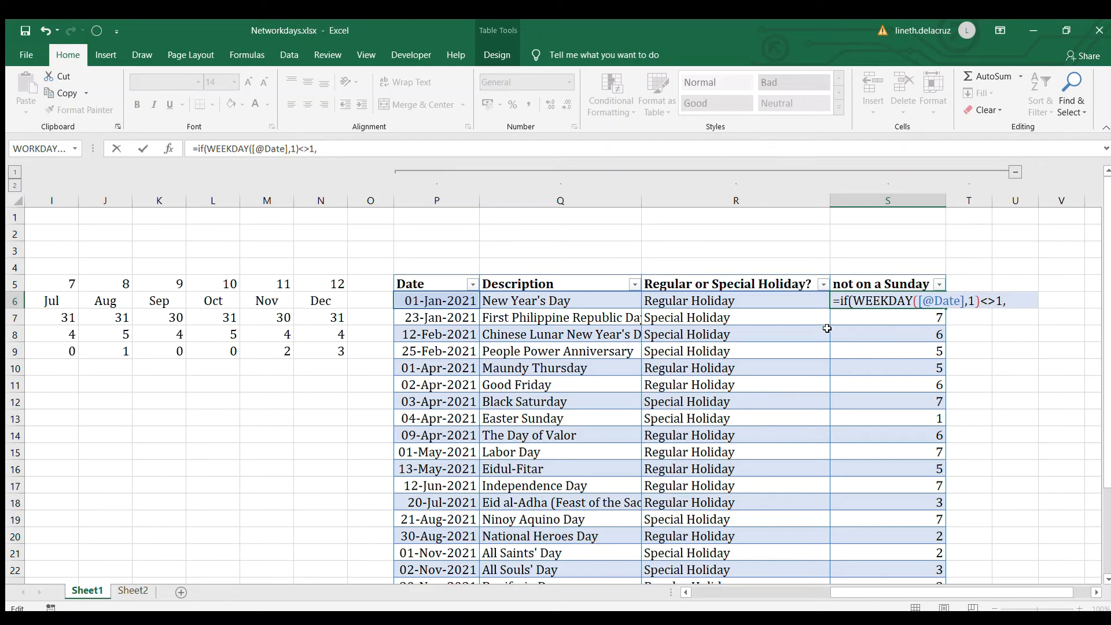
text(1,)
click(753, 303)
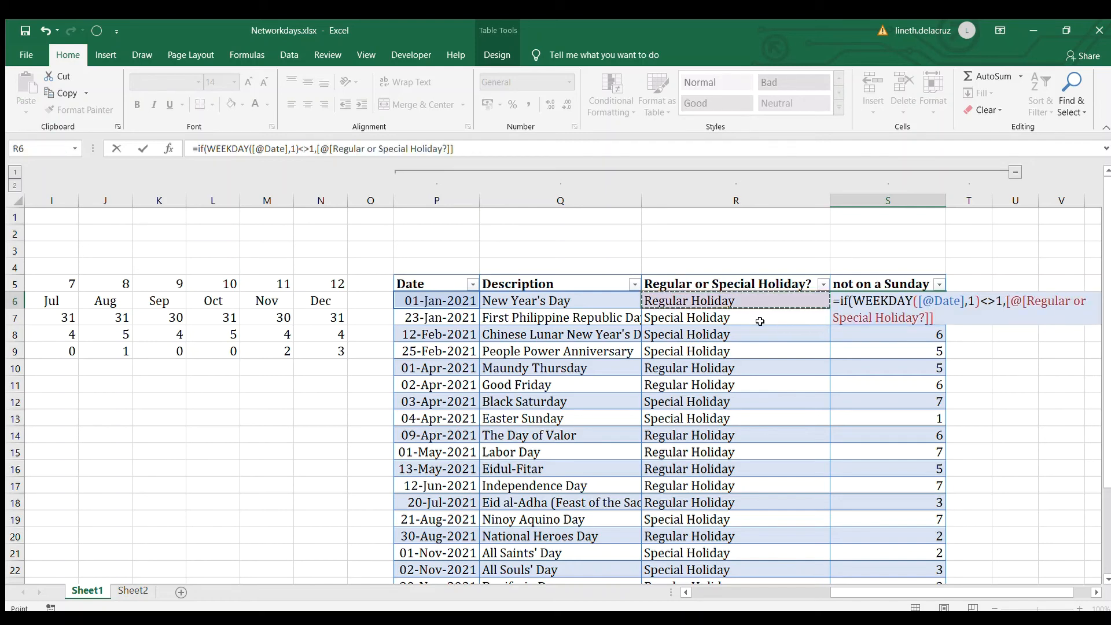
text(,)
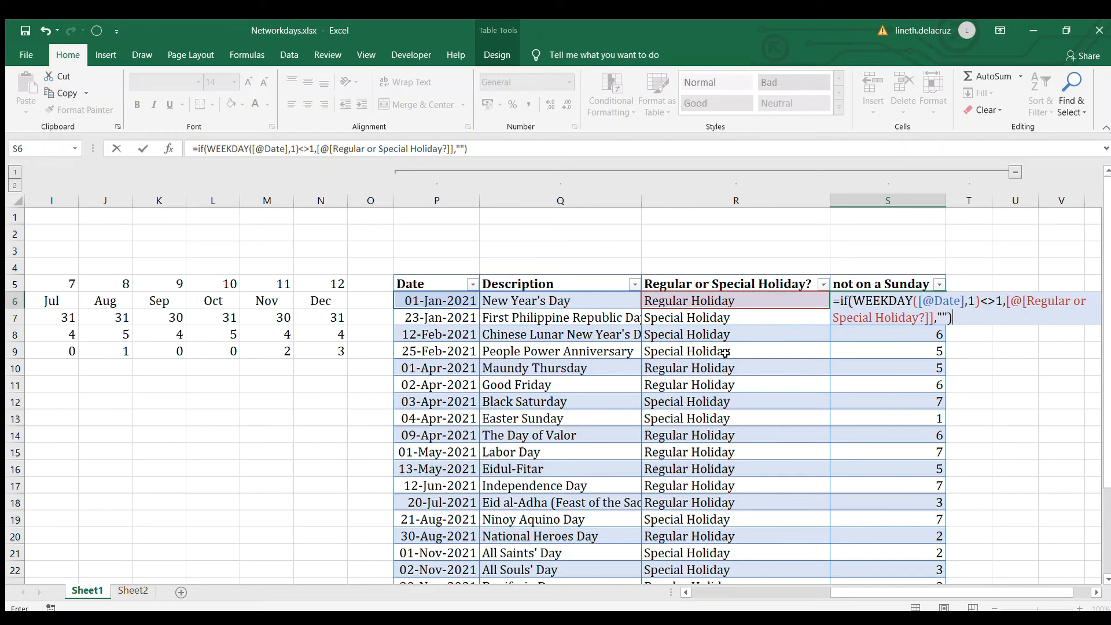
key(Return)
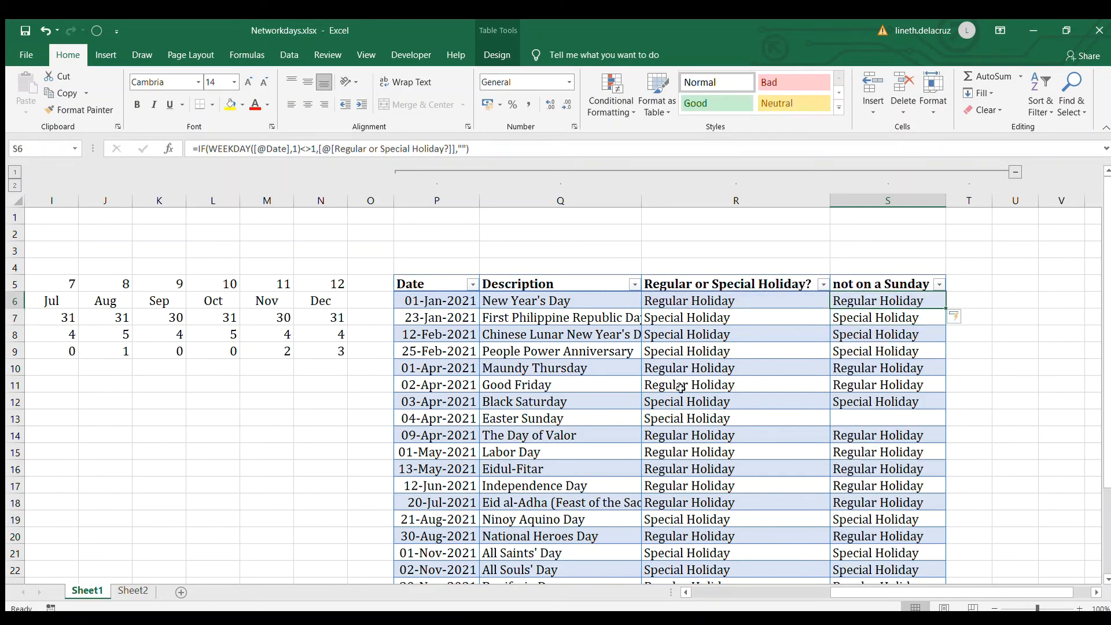
Check the Easter Sunday row's holiday type against its "not on a Sunday" entry and return to the monthly counts
click(641, 420)
click(482, 419)
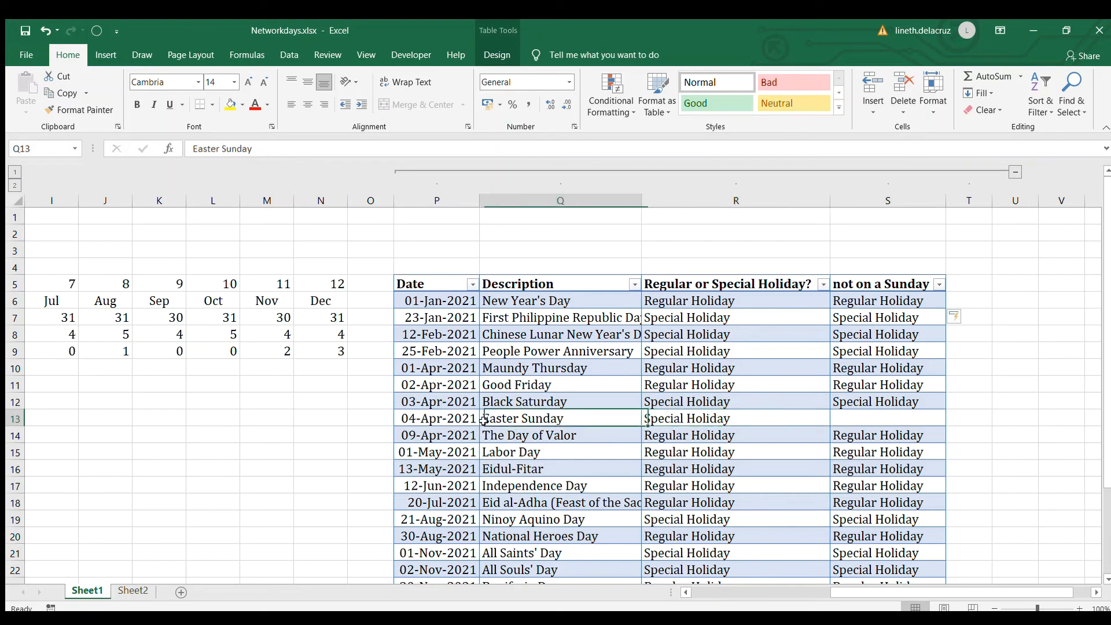
click(698, 417)
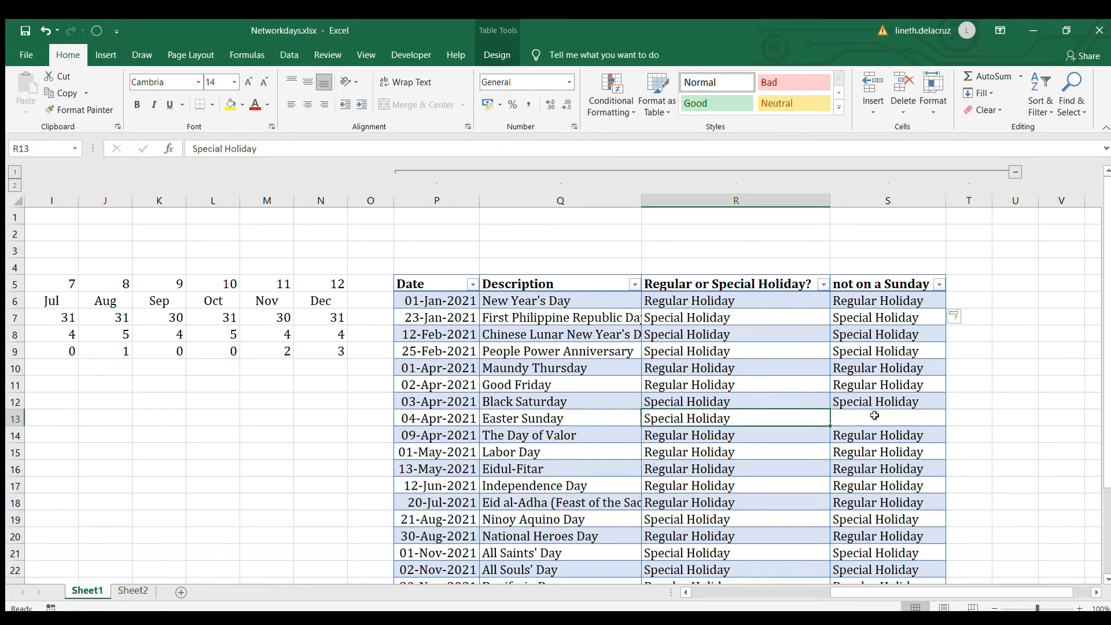
drag(854, 594, 713, 591)
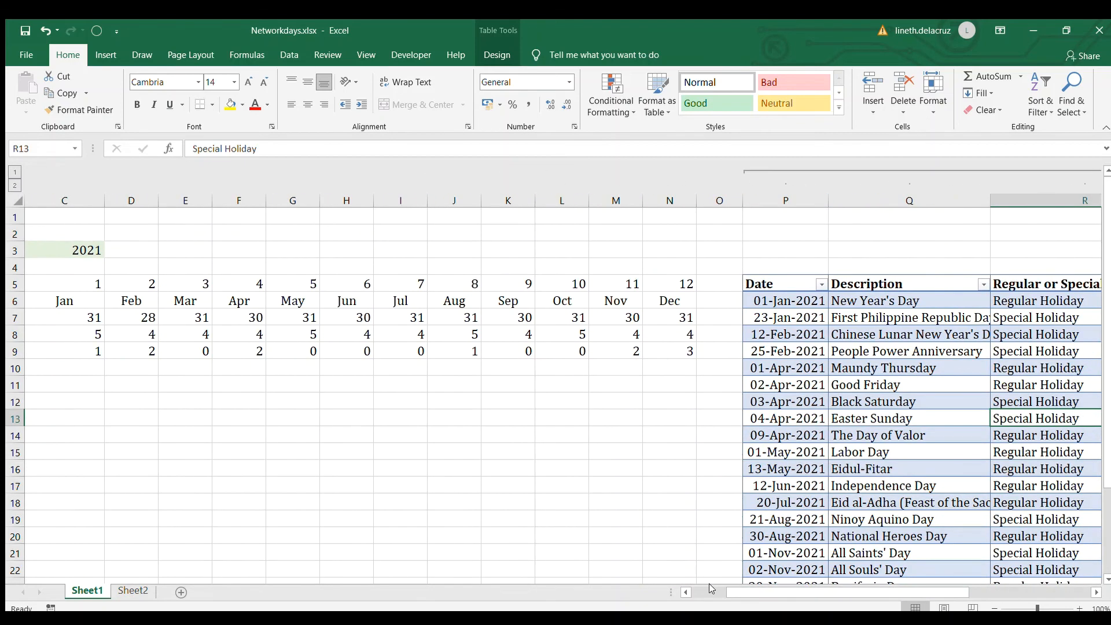
Change the criteria range in C9's holiday count formula from Table1[Regular or Special Holiday?] to Table1[not on a Sunday]
click(65, 348)
key(F2)
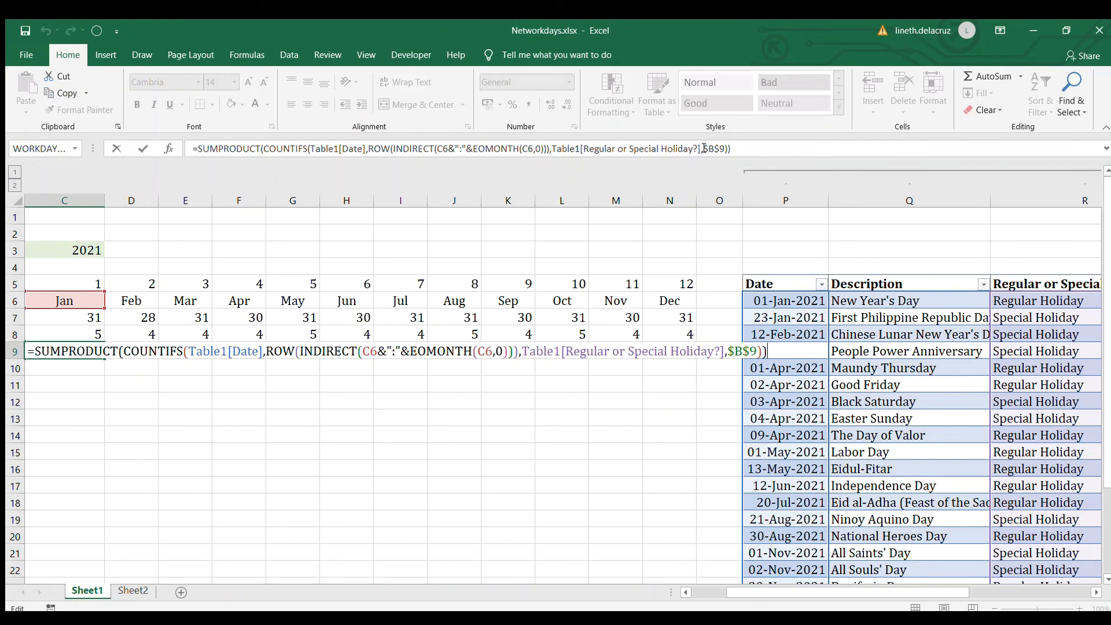
drag(702, 148, 555, 148)
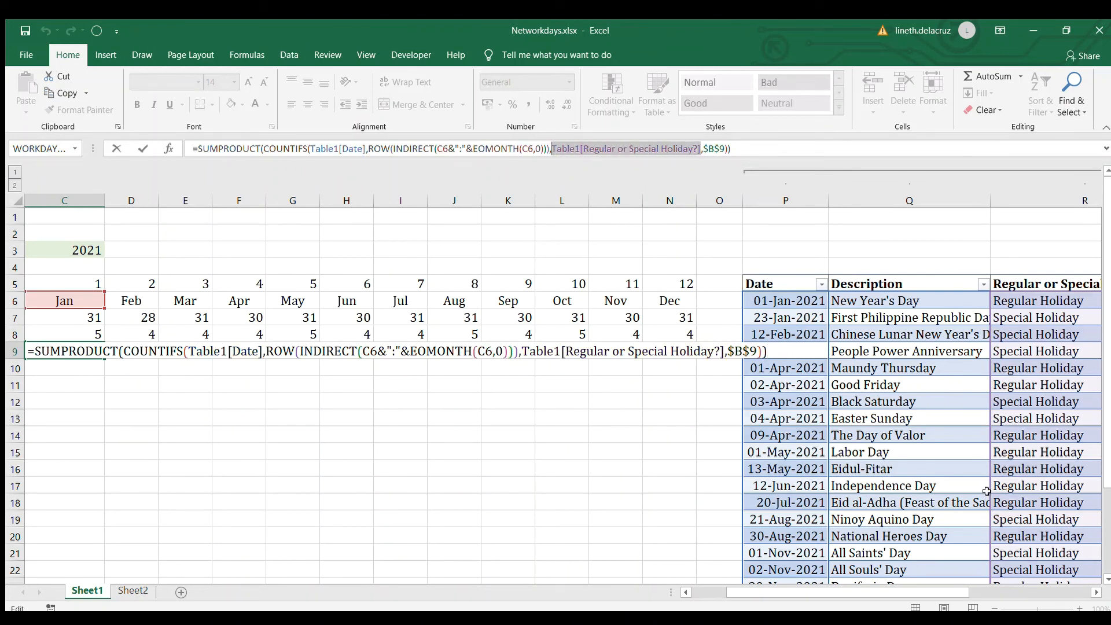
key(Delete)
drag(875, 591, 944, 591)
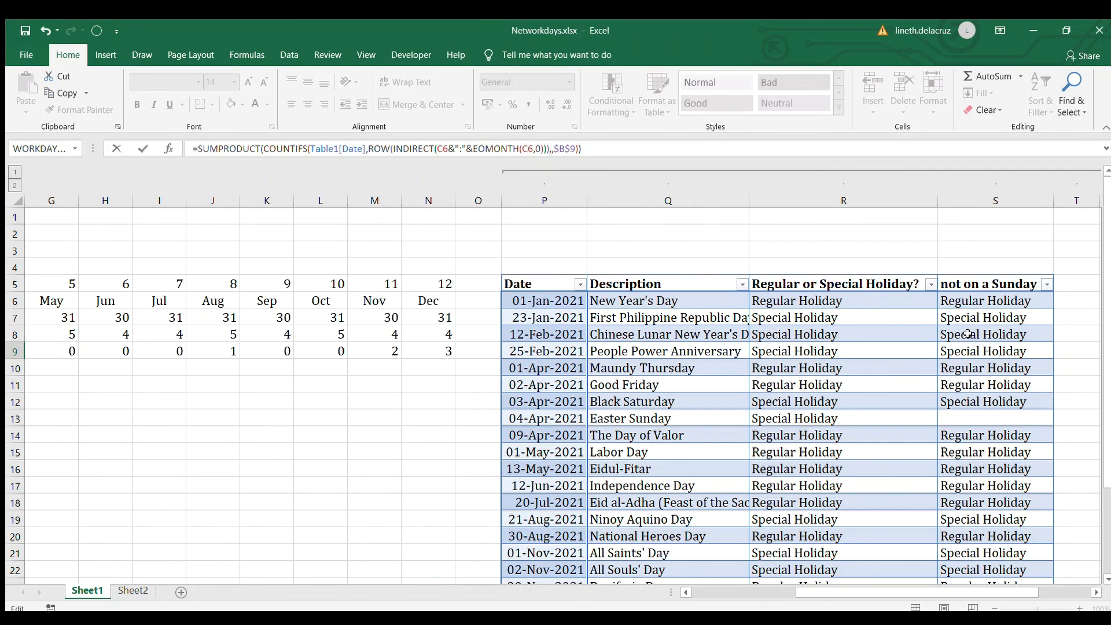
click(969, 302)
scroll(993, 427, down, 2)
scroll(998, 533, down, 2)
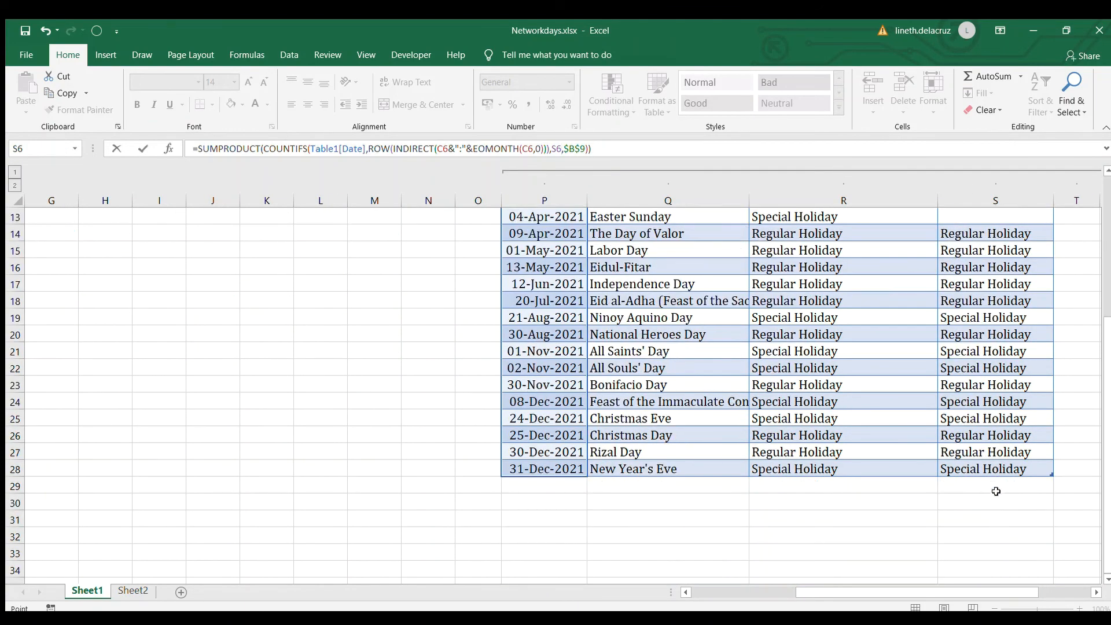
shift+click(996, 472)
key(Return)
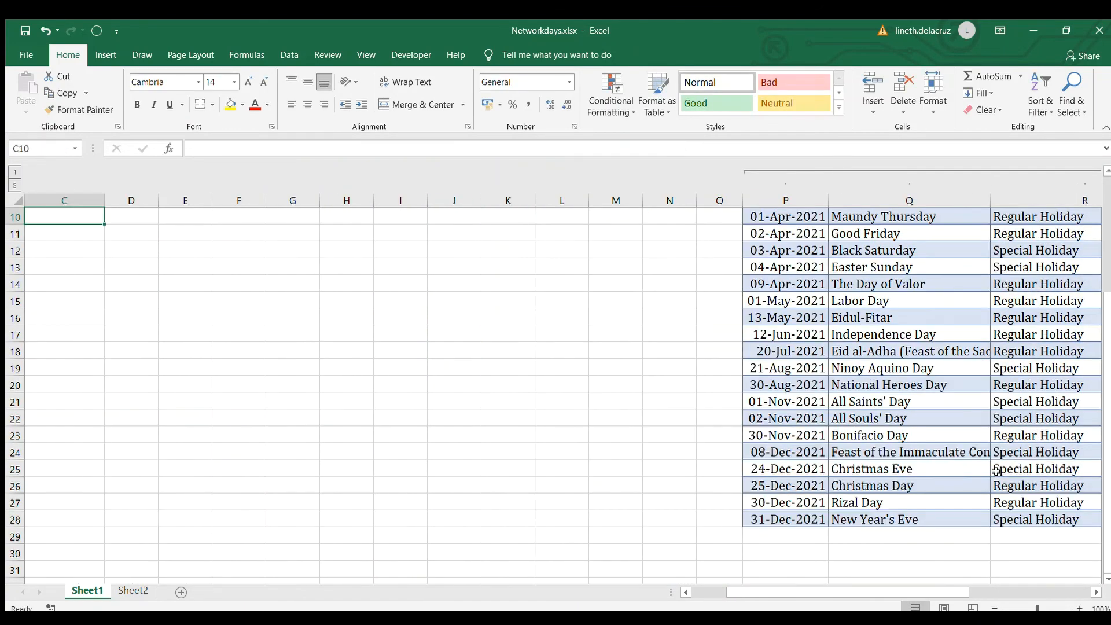
Copy the updated special holiday formula from C9 across D9:N9 and check April's count against the holiday table
key(Up)
scroll(996, 472, up, 2)
key(ctrl+c)
key(Right)
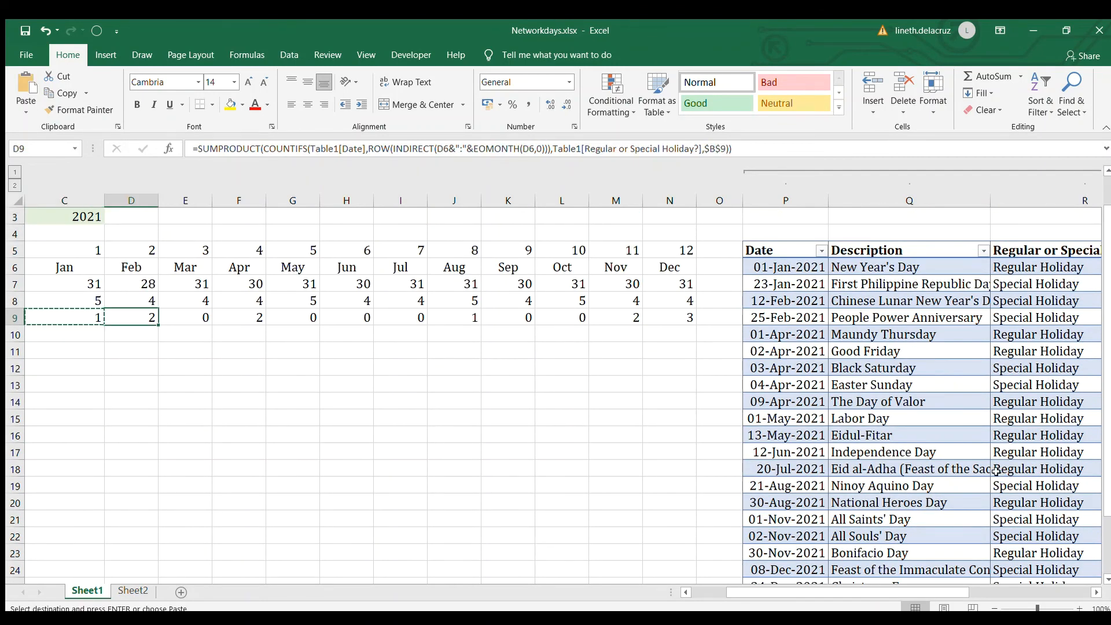
key(ctrl+shift+Right)
key(ctrl+v)
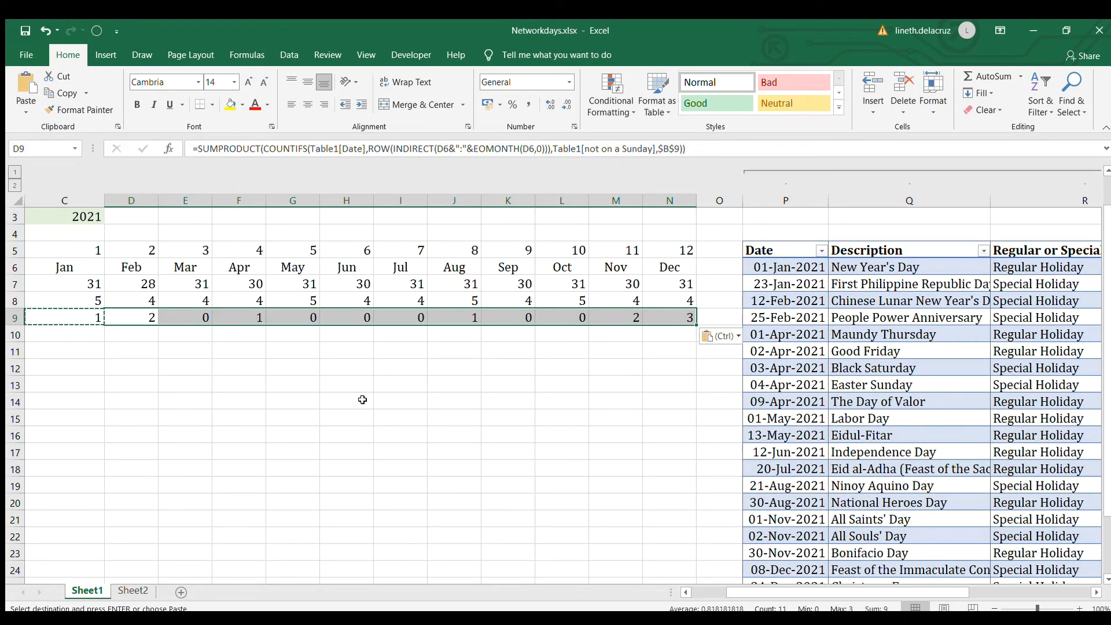
click(255, 321)
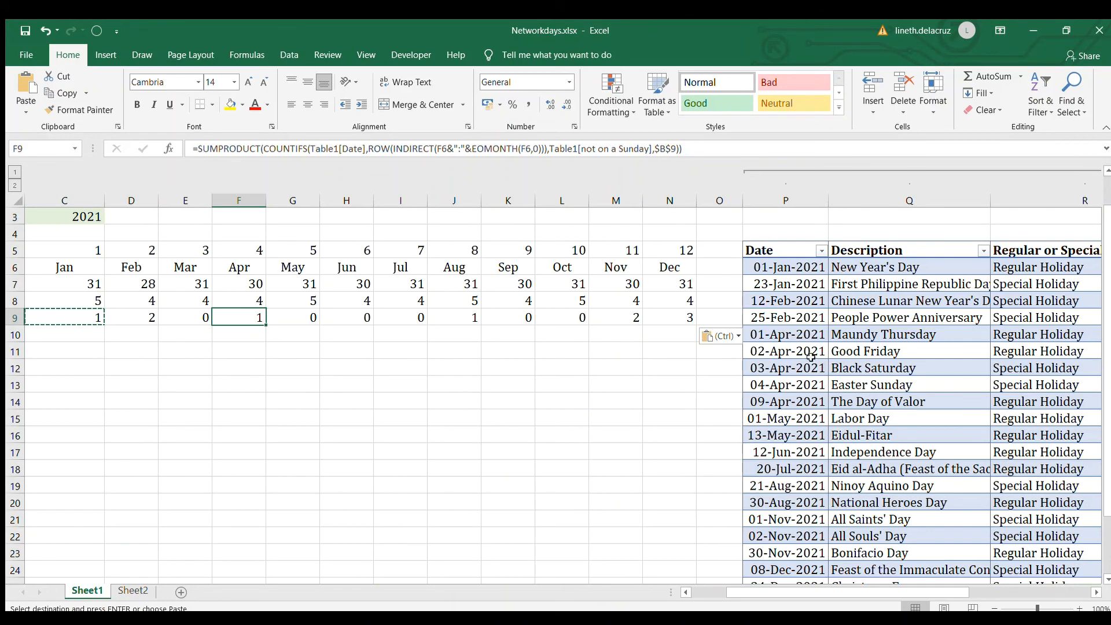
click(1004, 371)
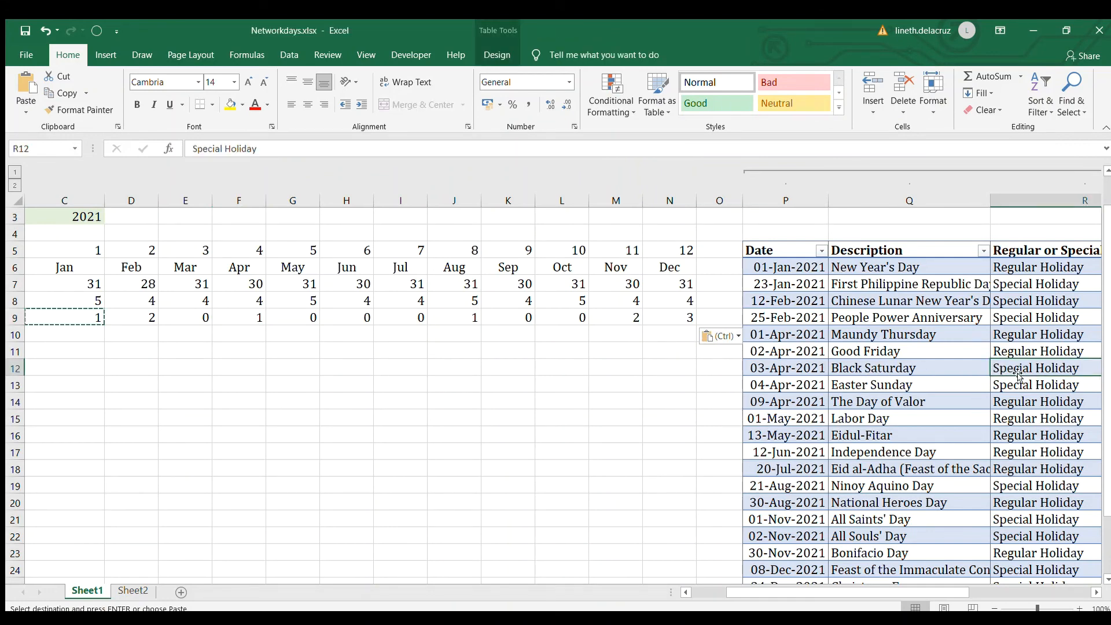
click(248, 317)
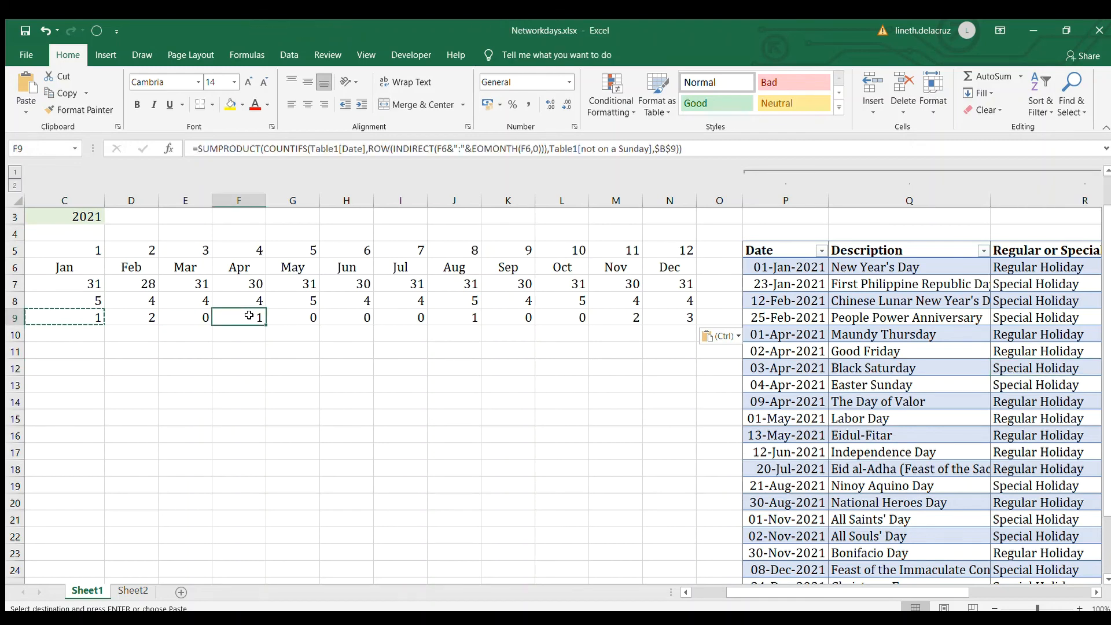
Reuse C9's formula text in C10 for regular holidays, pointing its criterion to $B$10 instead of $B$9
drag(834, 592, 603, 583)
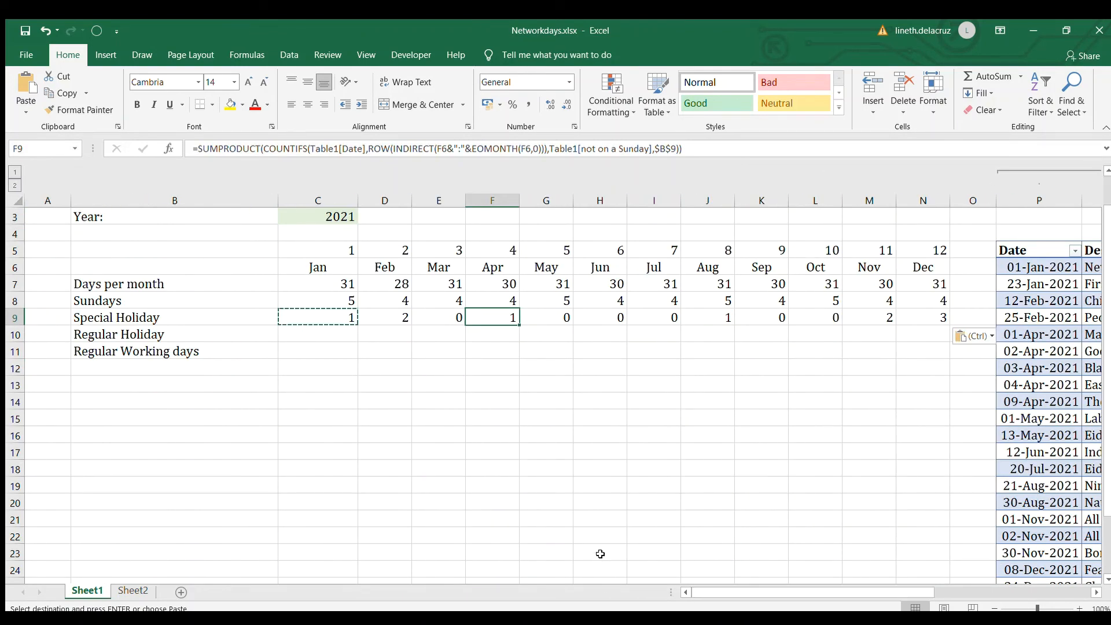
click(322, 319)
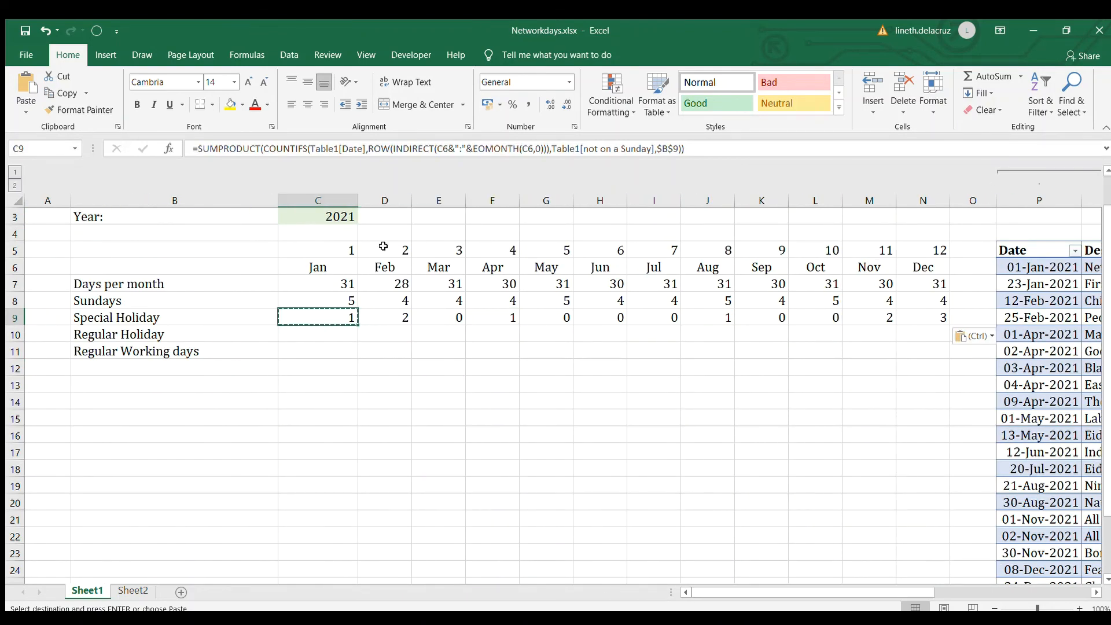
drag(710, 149, 179, 150)
key(ctrl+c)
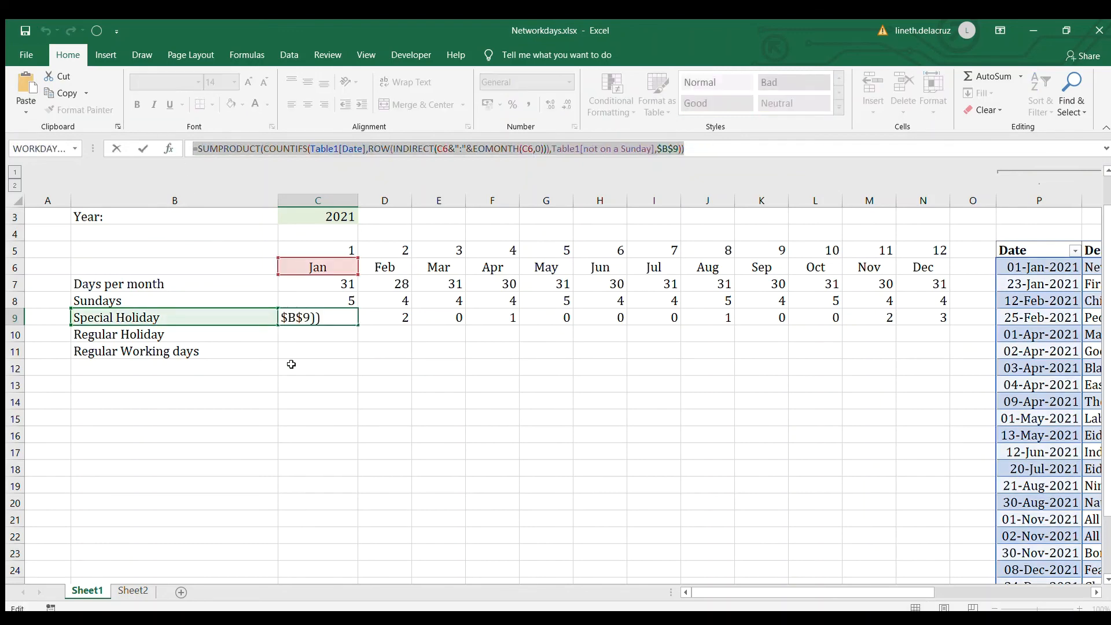
key(Escape)
click(317, 340)
key(ctrl+v)
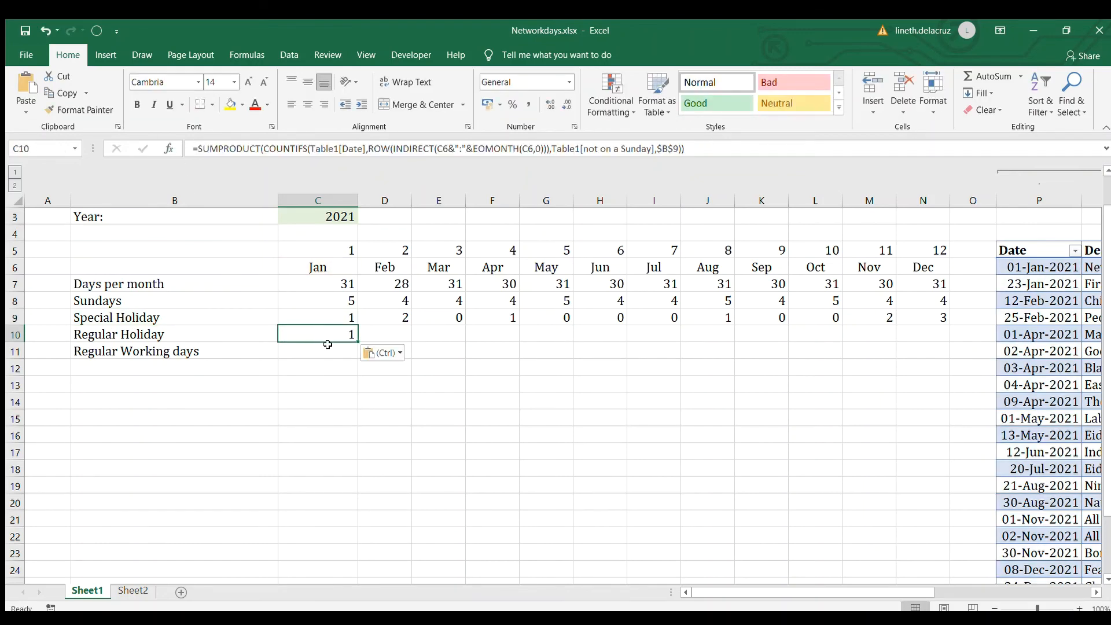
double_click(328, 344)
drag(223, 324, 221, 335)
key(Return)
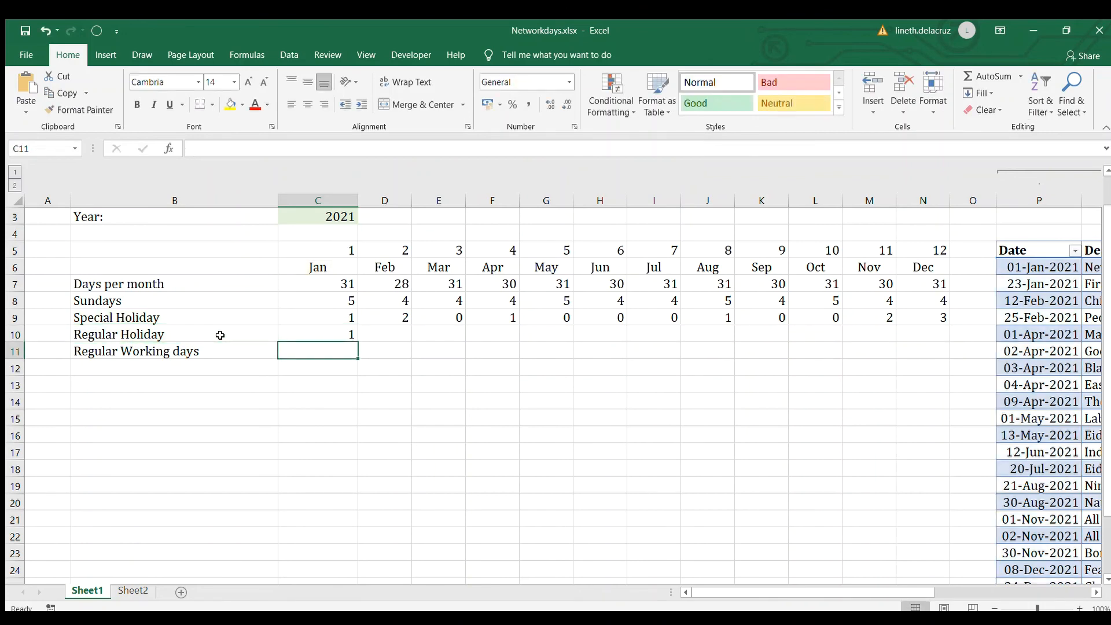
Copy the regular holiday formula from C10 across D10:N10 for February to December
key(Up)
key(ctrl+c)
key(Right)
key(shift+Right)
key(shift+Right)
key(shift+Right)
key(shift+Right)
key(shift+Right)
key(shift+Right)
key(shift+Right)
key(shift+Right)
key(shift+Right)
key(shift+Right)
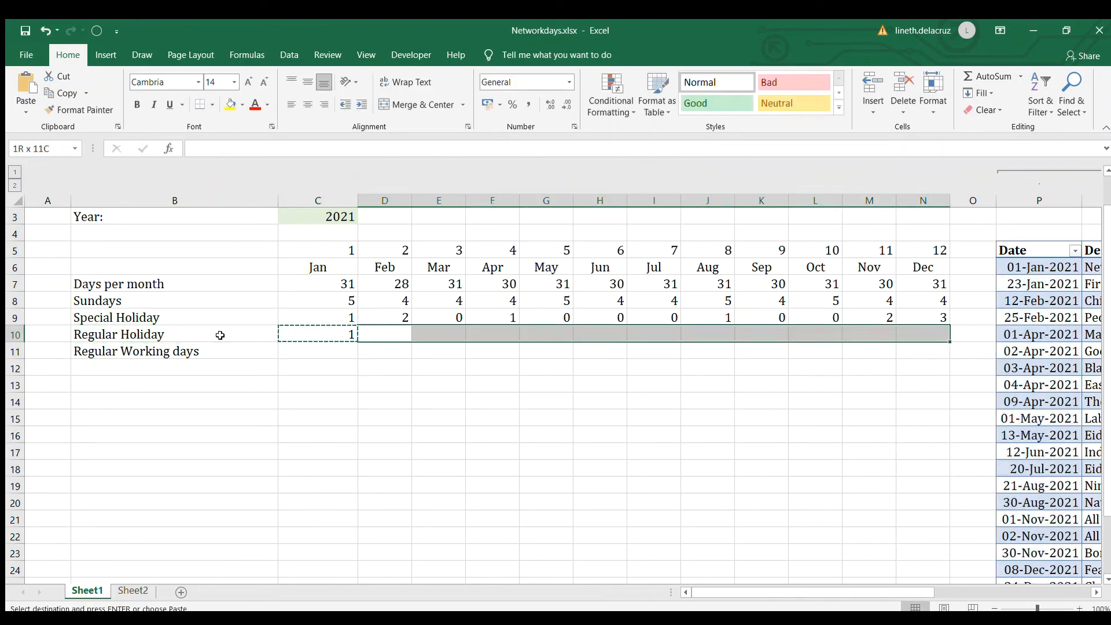
key(ctrl+v)
Calculate January's regular working days in C11 with =C7-SUM(C8:C10)
key(Left)
key(Down)
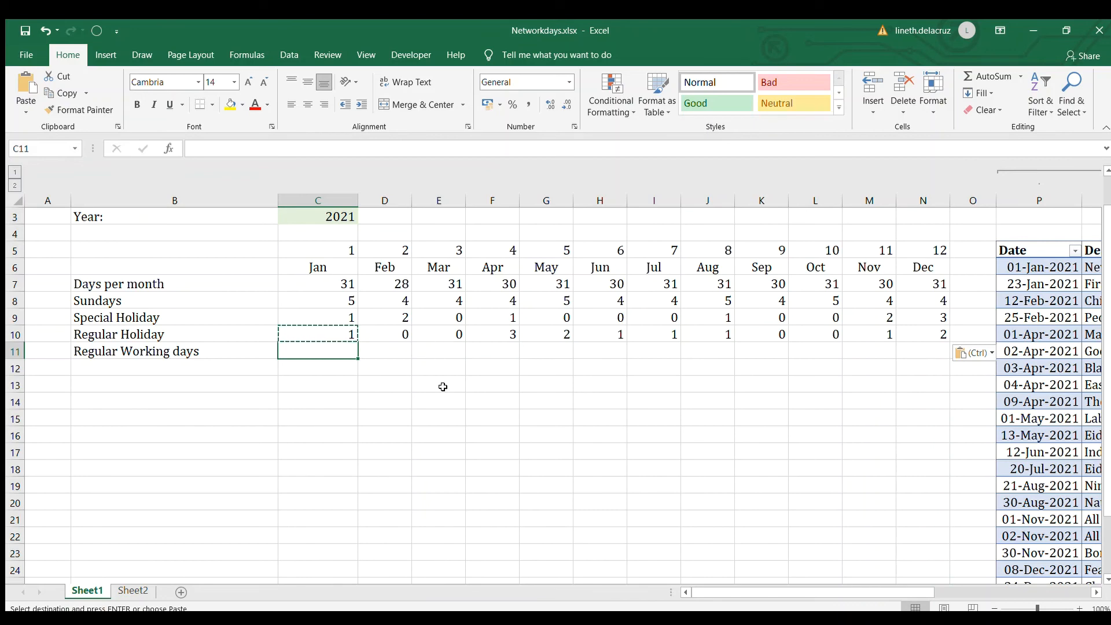
text(=)
key(Up)
key(Up)
key(Up)
key(Up)
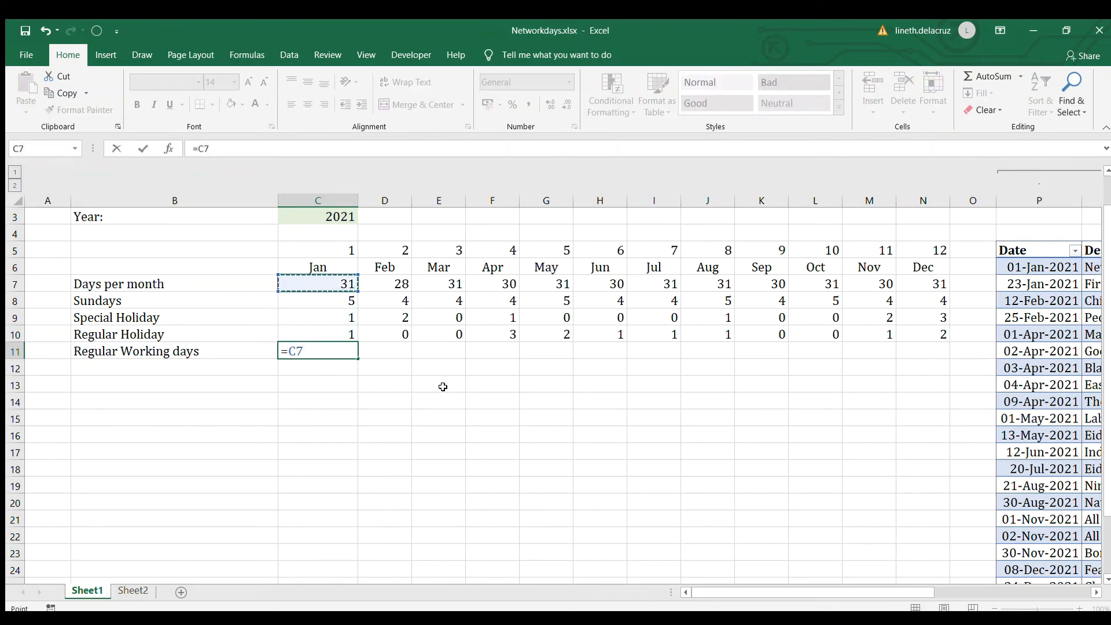
text(-sum()
key(Up)
key(shift+Up)
key(shift+Up)
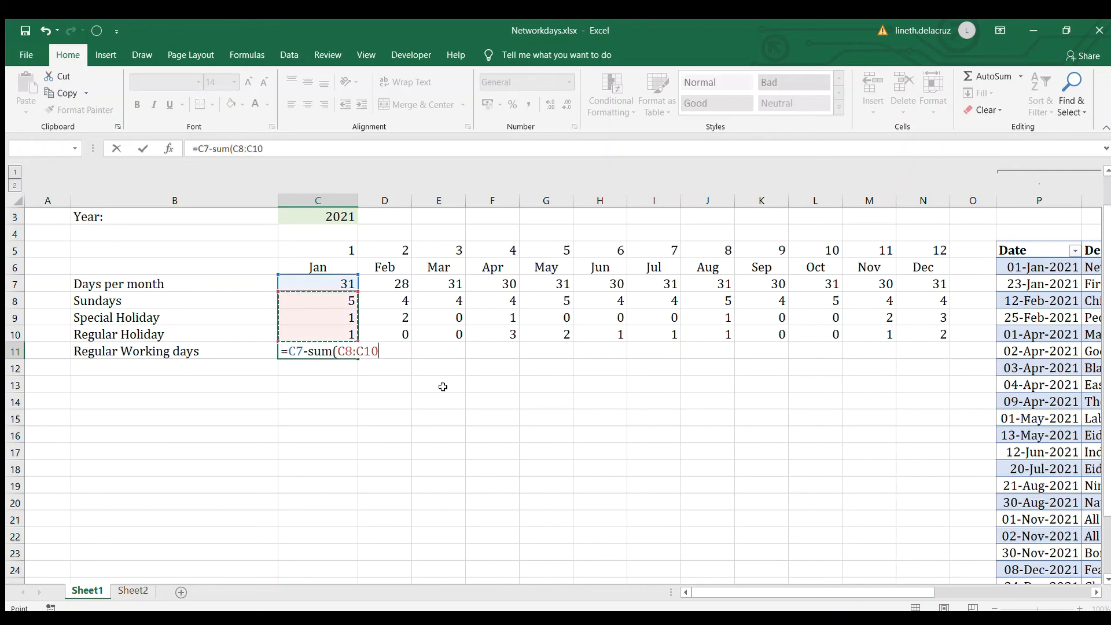
key(Return)
Copy the regular working days formula from C11 across D11:N11
key(Up)
key(ctrl+c)
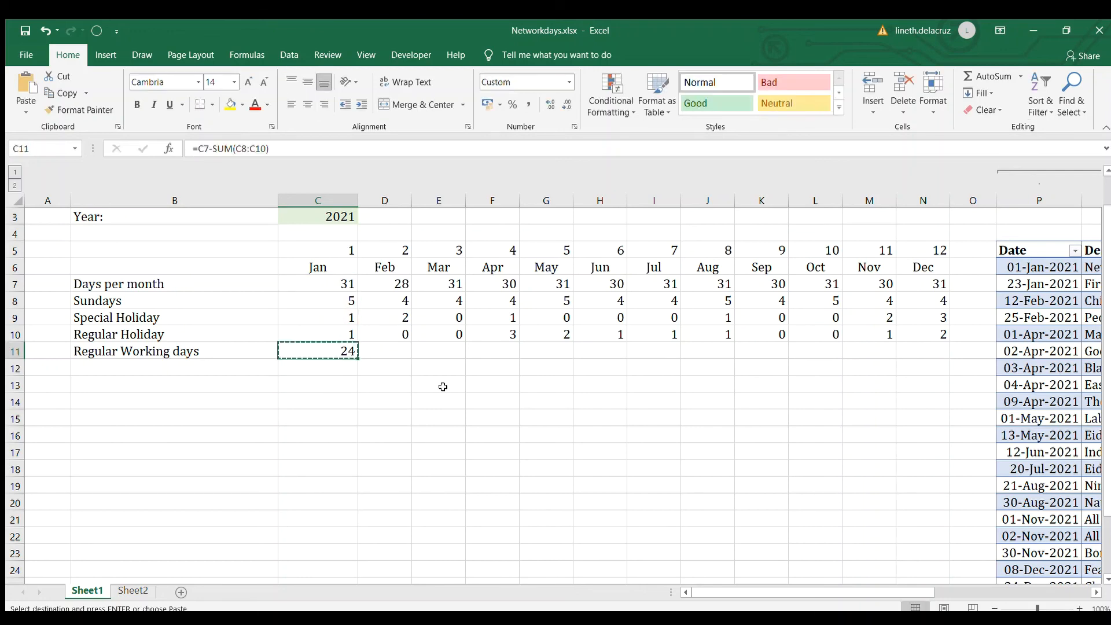
key(Right)
key(shift+Right)
key(shift+Right)
key(shift+Right)
key(shift+Right)
key(shift+Right)
key(shift+Right)
key(shift+Right)
key(shift+Right)
key(shift+Right)
key(shift+Right)
key(ctrl+v)
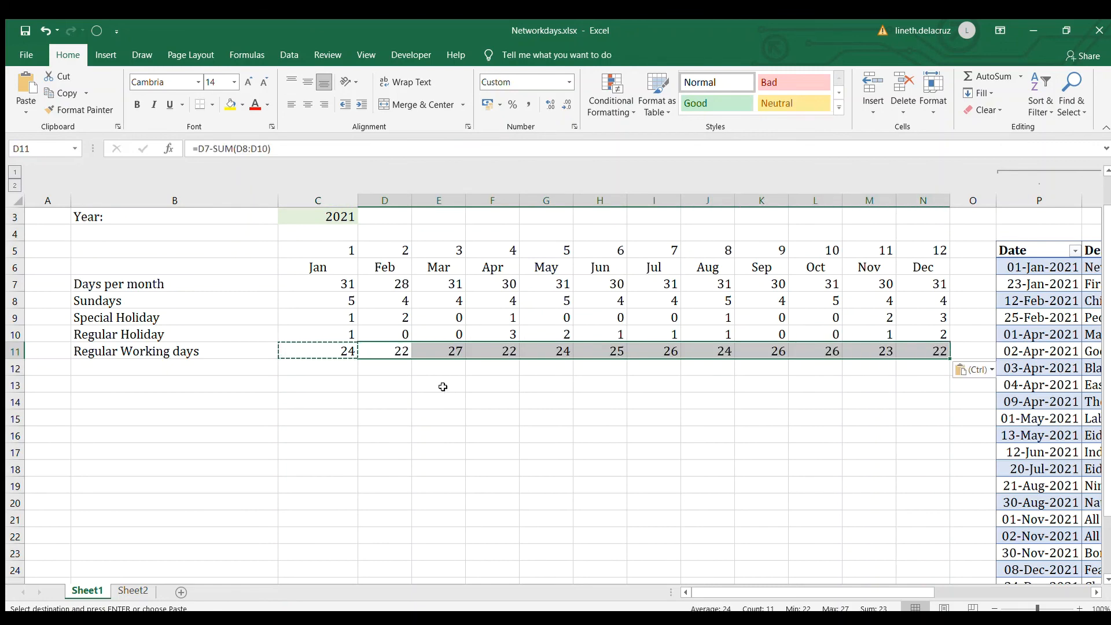
Hide the month numbers in C5:N5 with the custom number format ;;;
scroll(443, 387, up, 1)
click(343, 289)
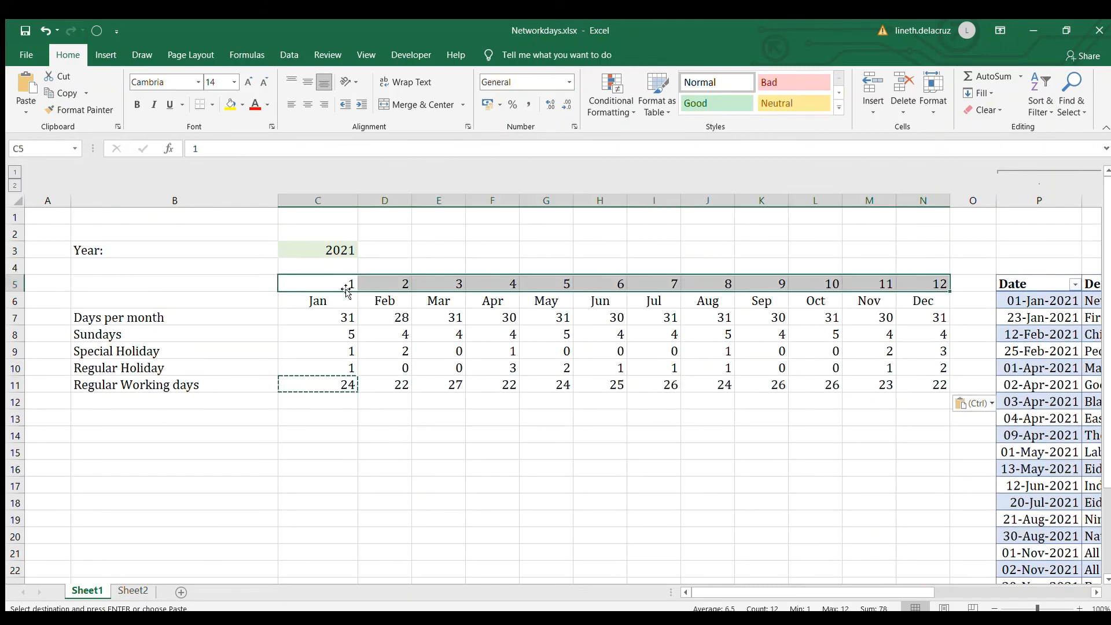
key(ctrl+shift+Right)
key(Escape)
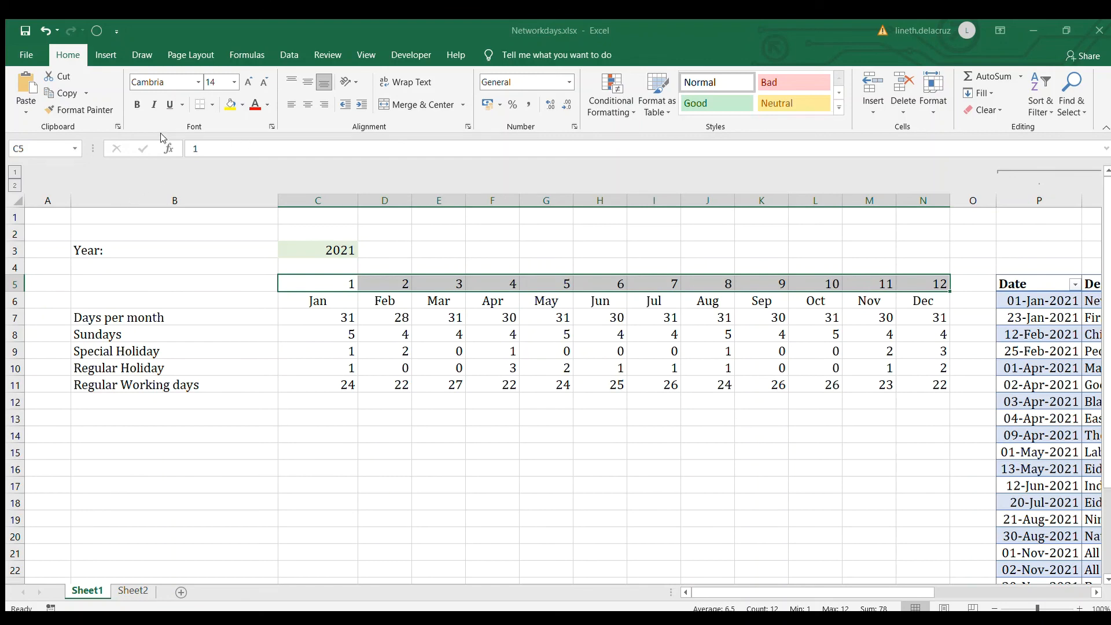
key(ctrl+1)
text(;;;)
key(Return)
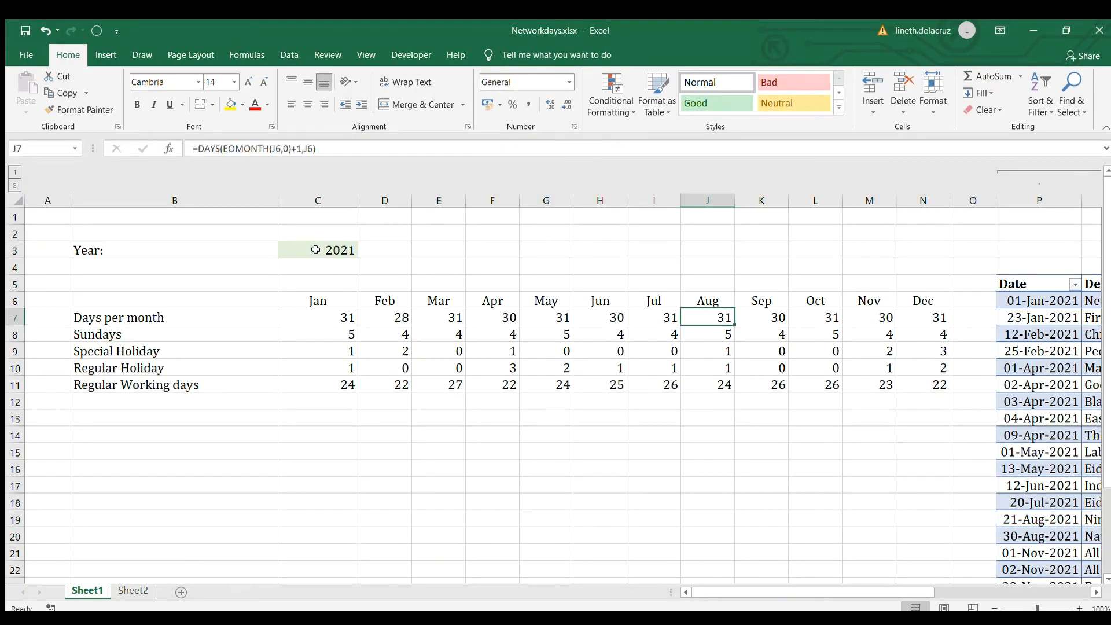
Set the year in C3 to 2020 and check the monthly day, Sunday and holiday counts against the holiday table
click(316, 249)
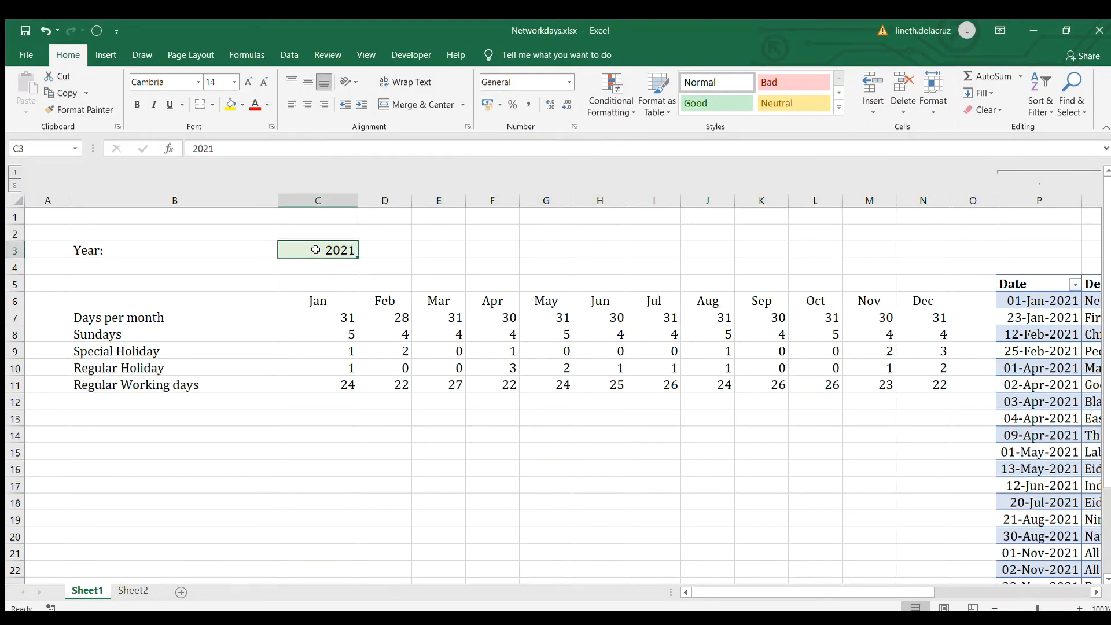
text(2020)
key(Return)
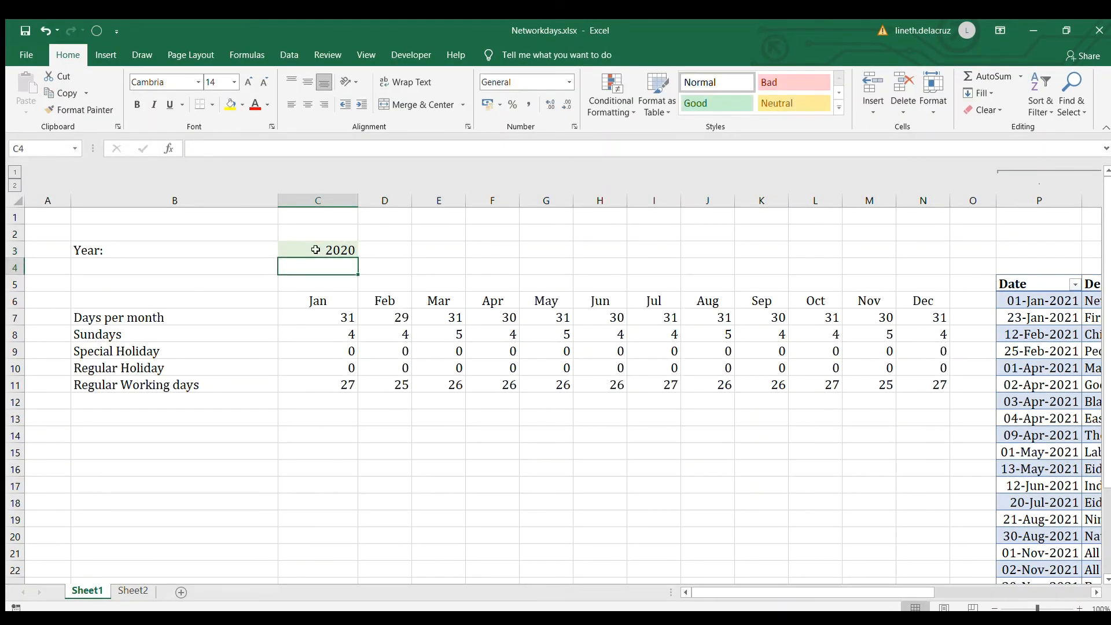
drag(318, 316, 932, 335)
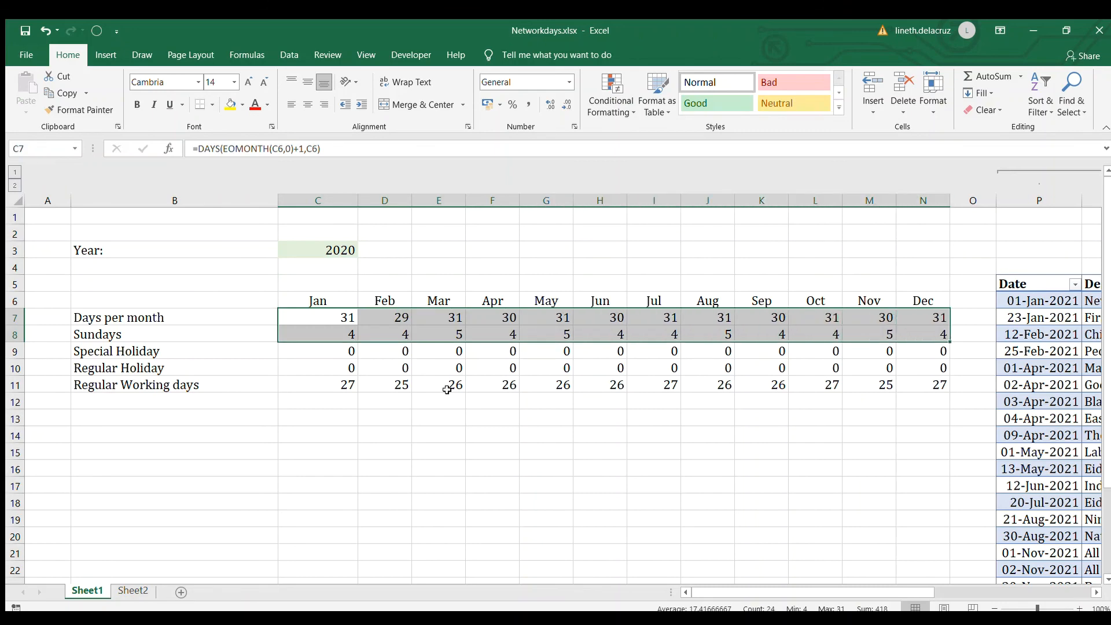
drag(337, 351, 888, 373)
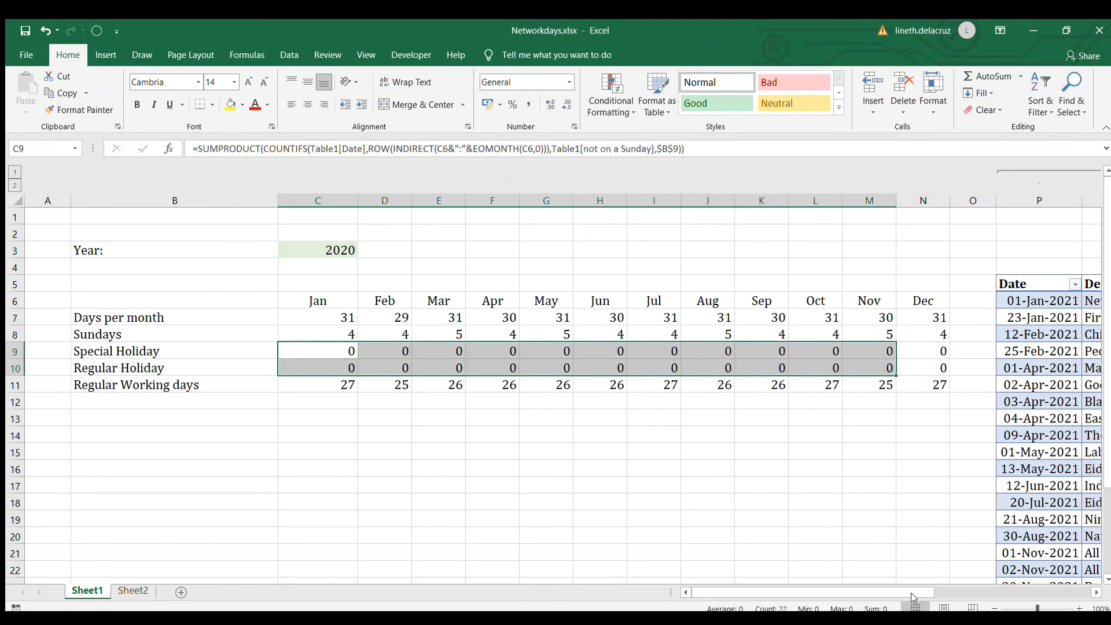
drag(836, 593, 905, 592)
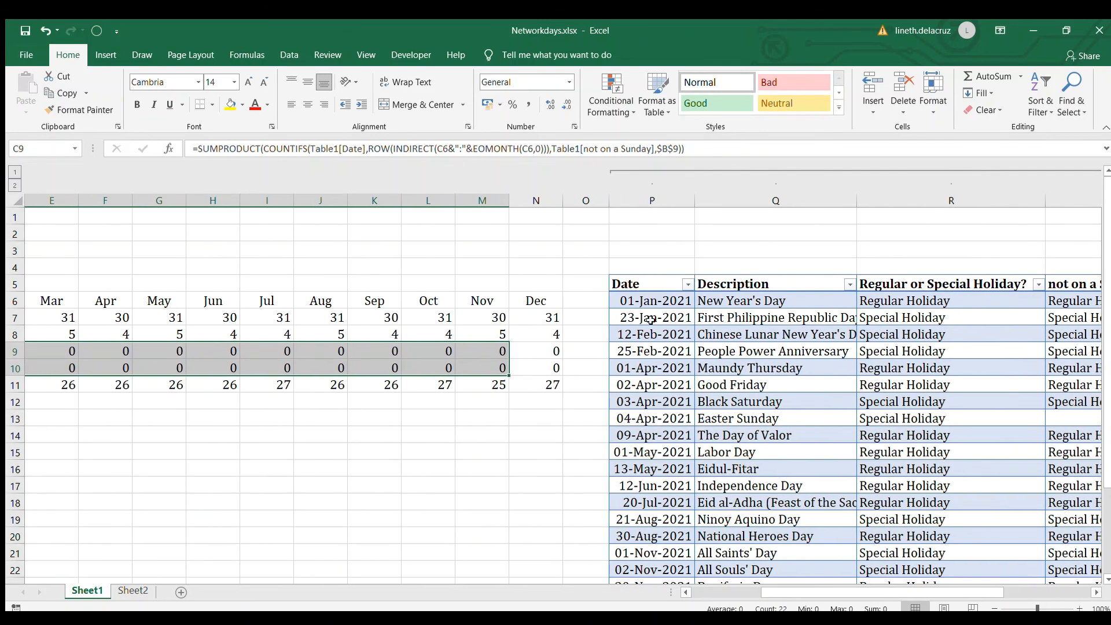
Copy the 2022 holiday list in T5:V27 of Sheet2 over the Sheet1 holiday table entries, starting at P6
click(131, 591)
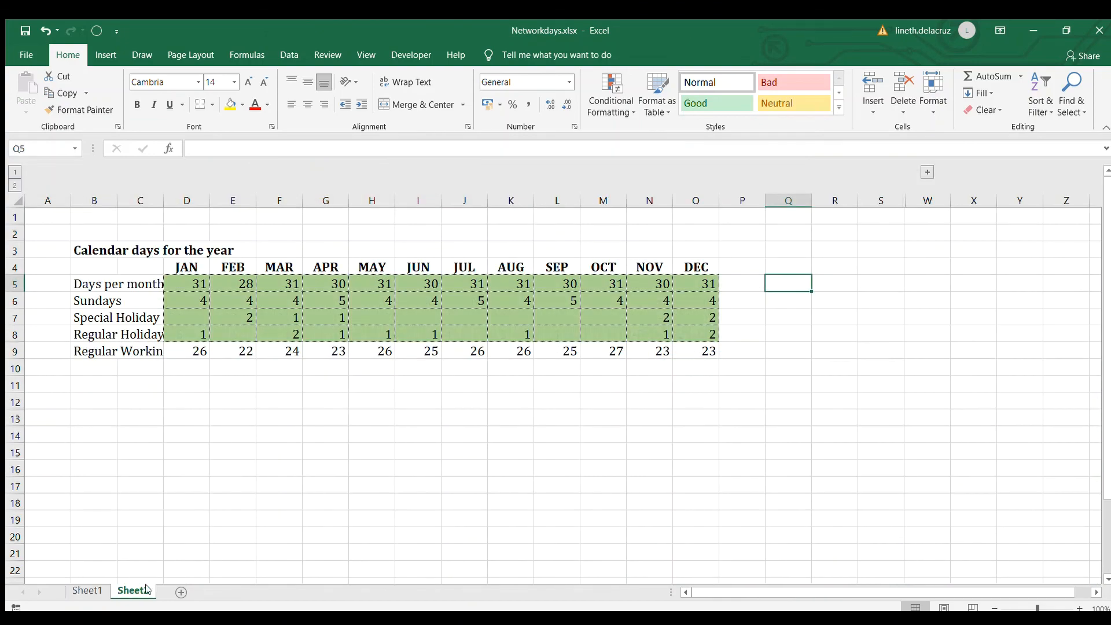
scroll(714, 374, right, 2)
click(750, 284)
scroll(926, 446, down, 2)
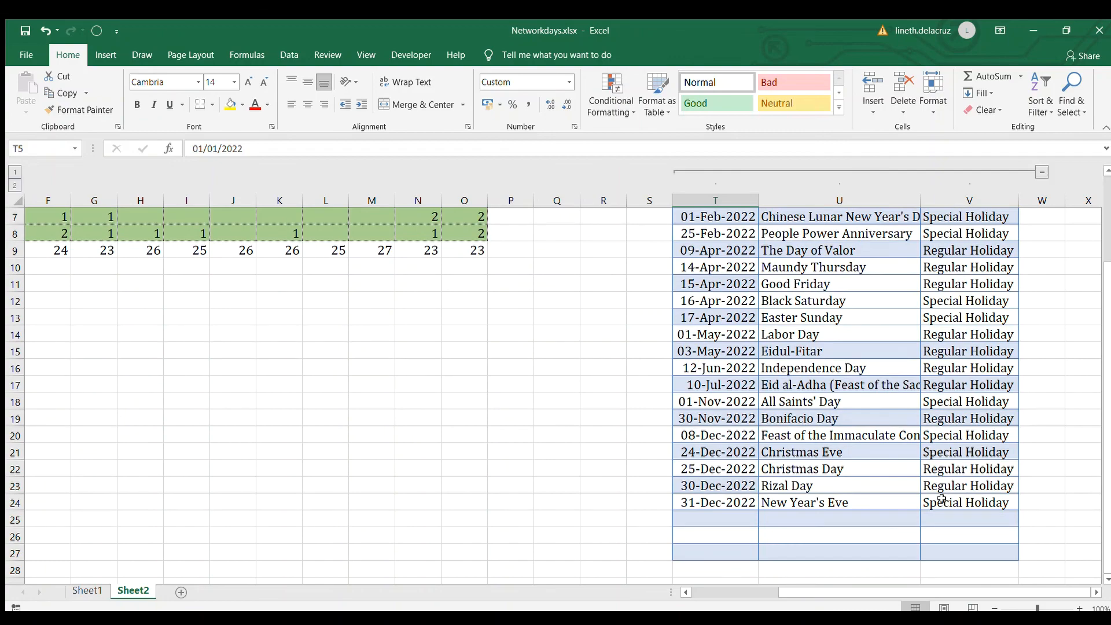
scroll(950, 523, down, 1)
shift+click(961, 501)
key(ctrl+c)
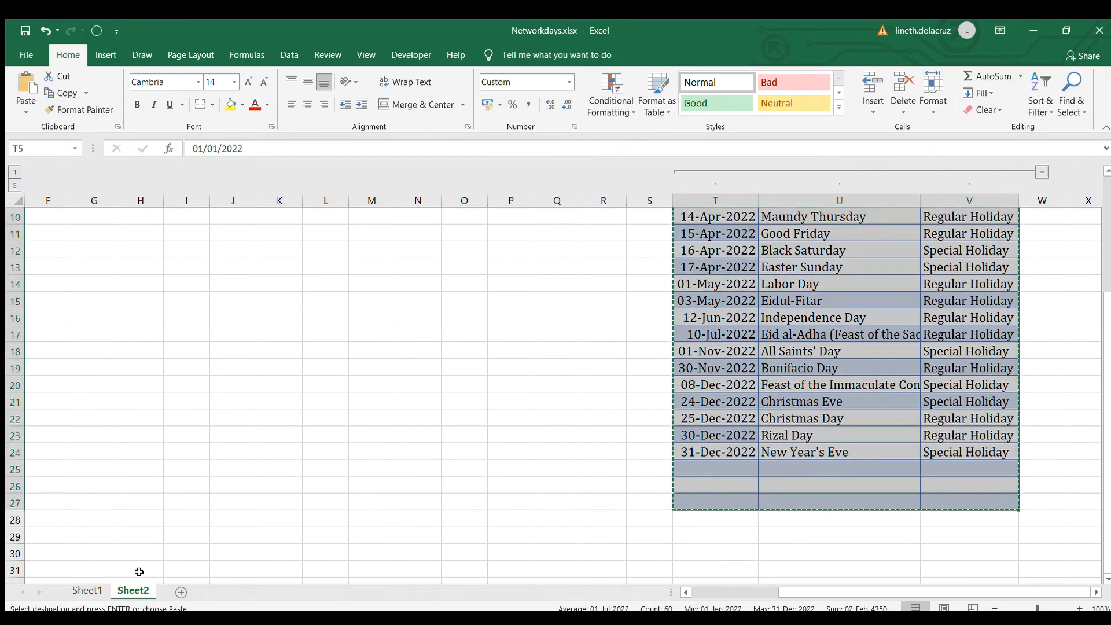
click(93, 581)
scroll(90, 574, up, 3)
click(87, 590)
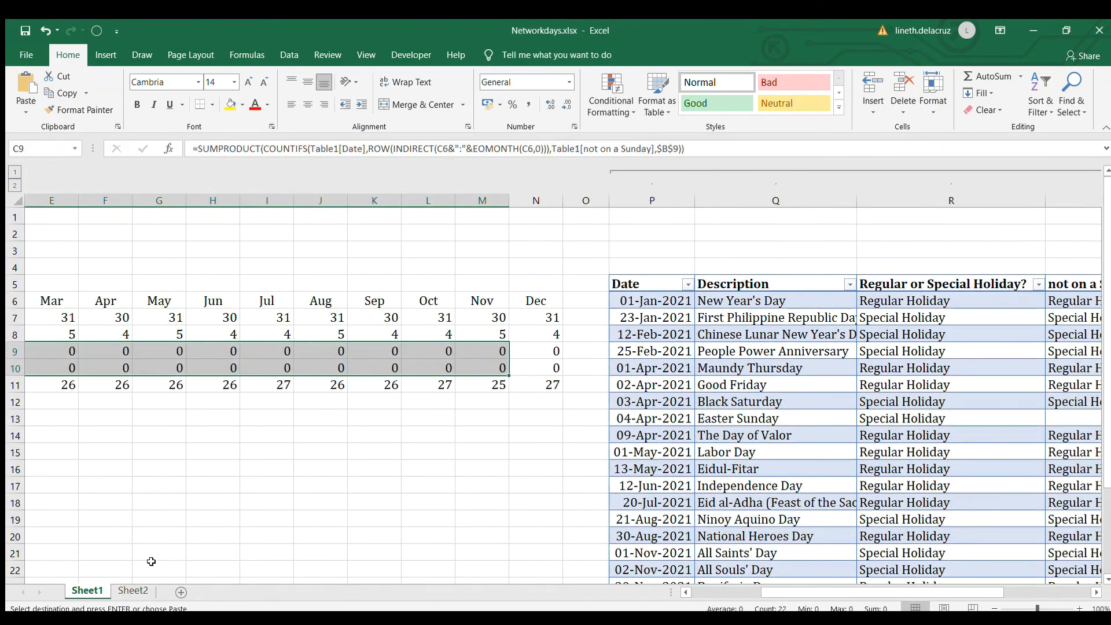
click(668, 300)
key(ctrl+v)
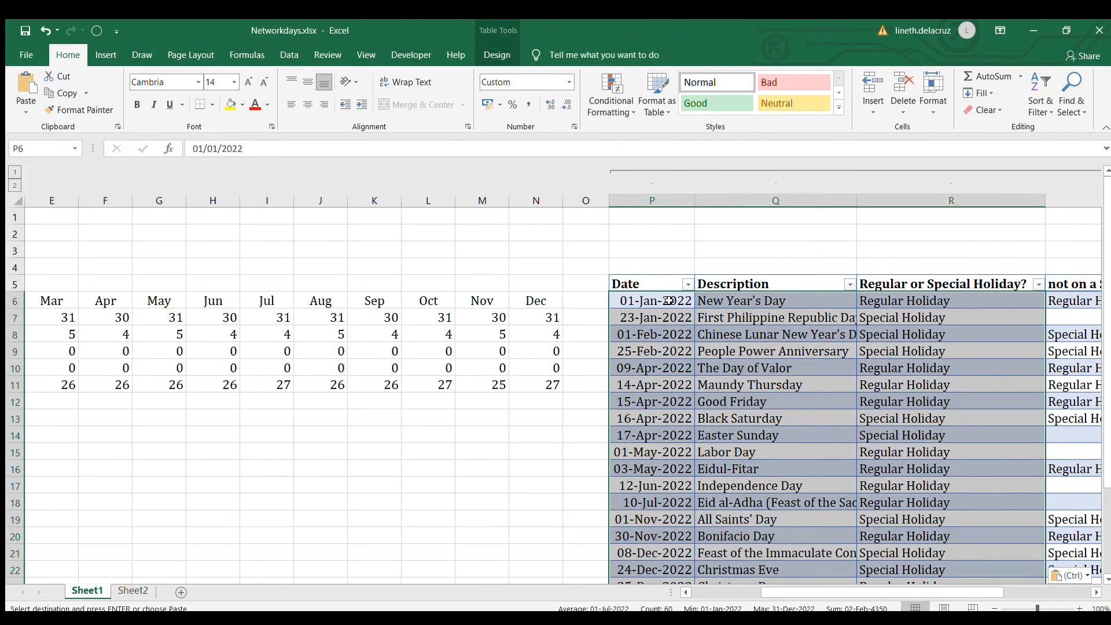
scroll(848, 574, down, 3)
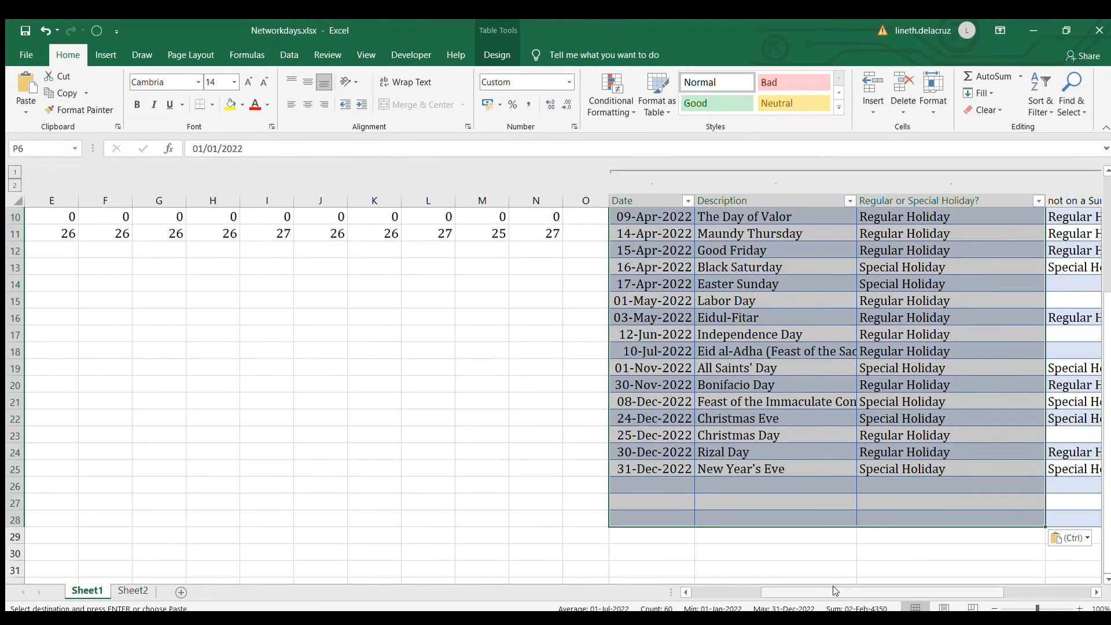
Set the year in C3 to 2022 and check the special and regular holiday counts for all months
scroll(441, 509, left, 5)
scroll(437, 501, up, 3)
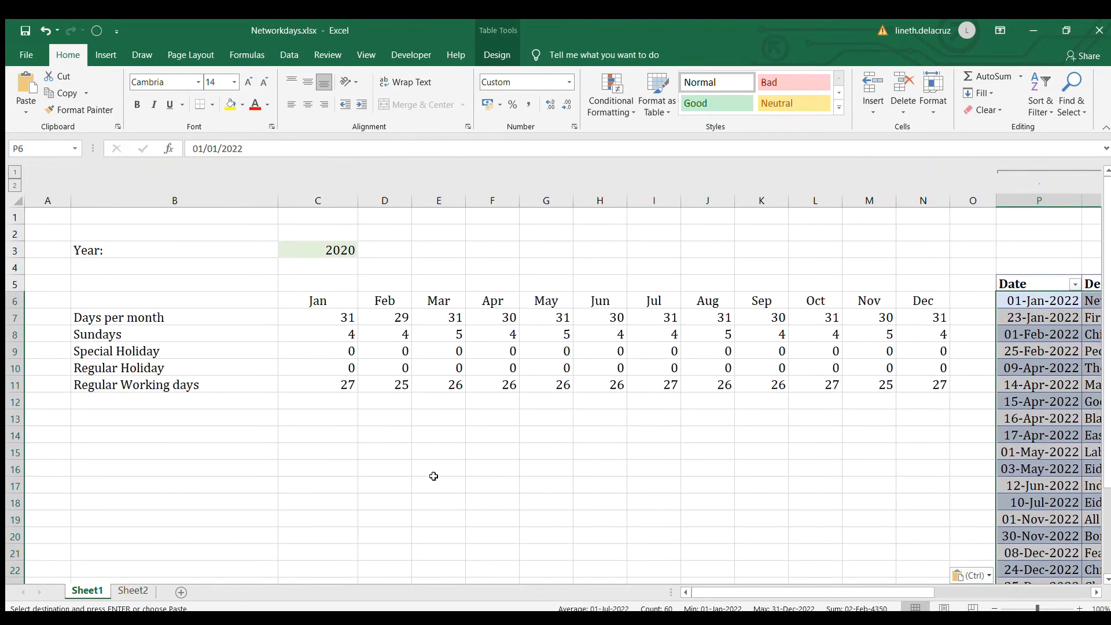
click(301, 244)
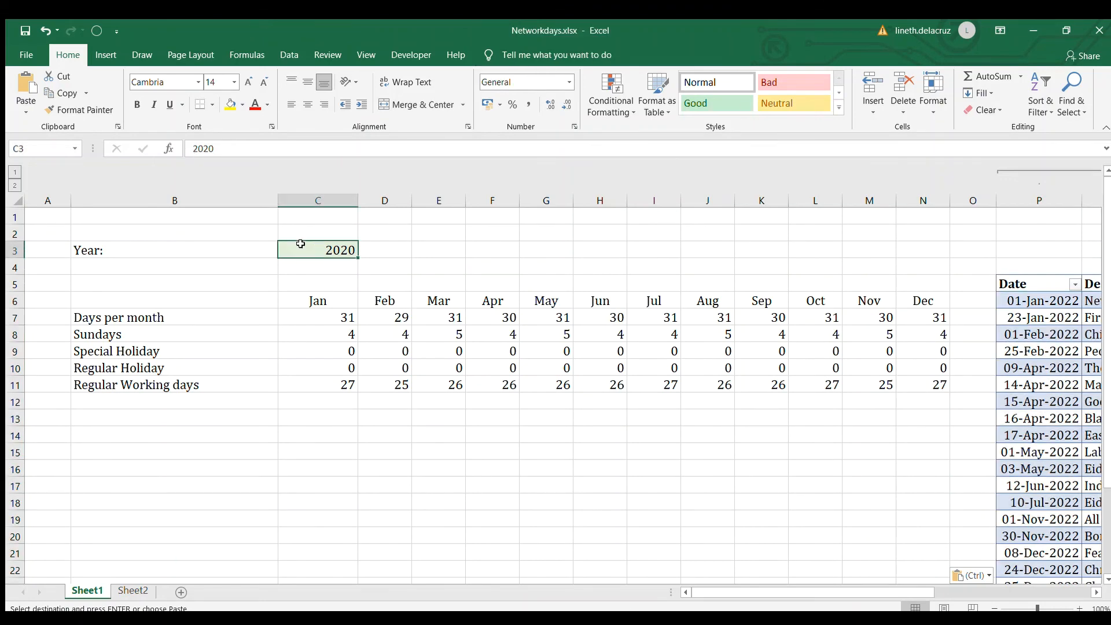
text(2022)
key(Return)
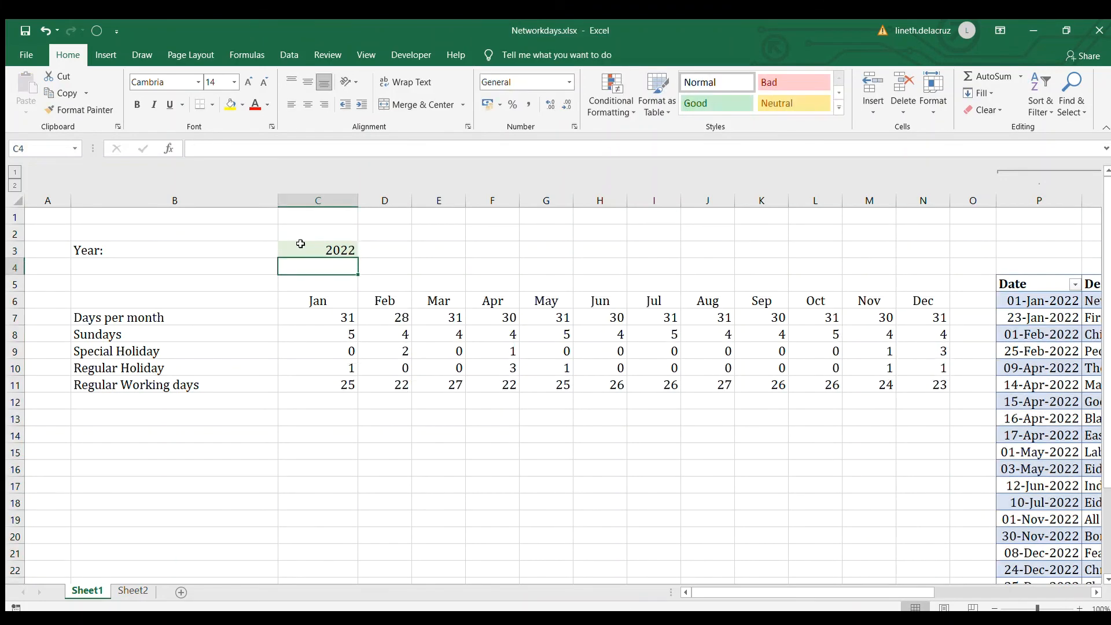
drag(353, 352, 914, 366)
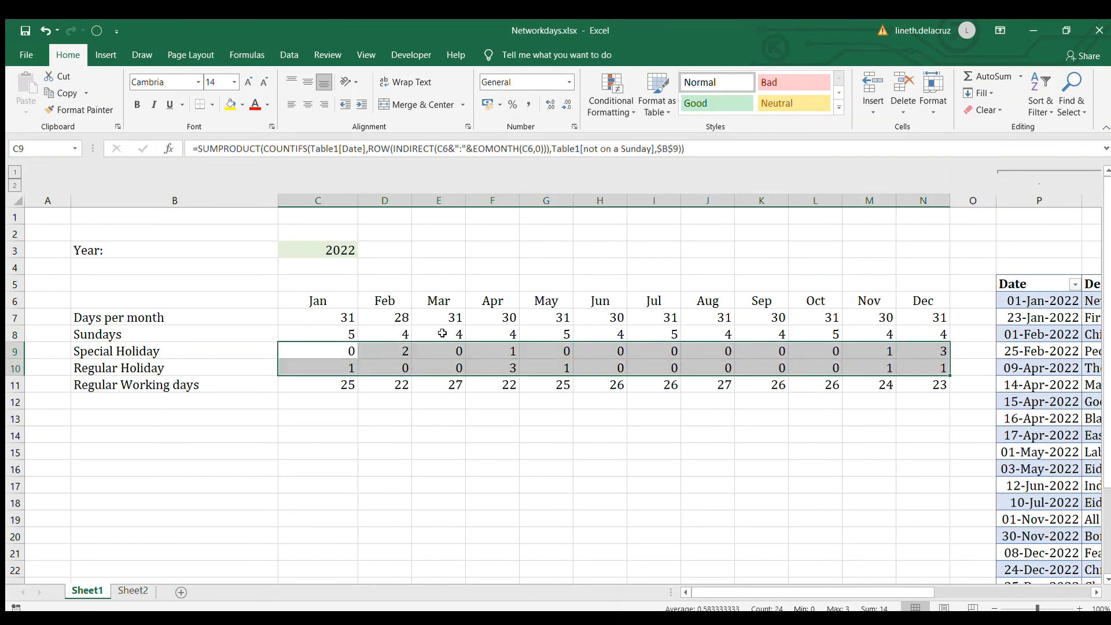